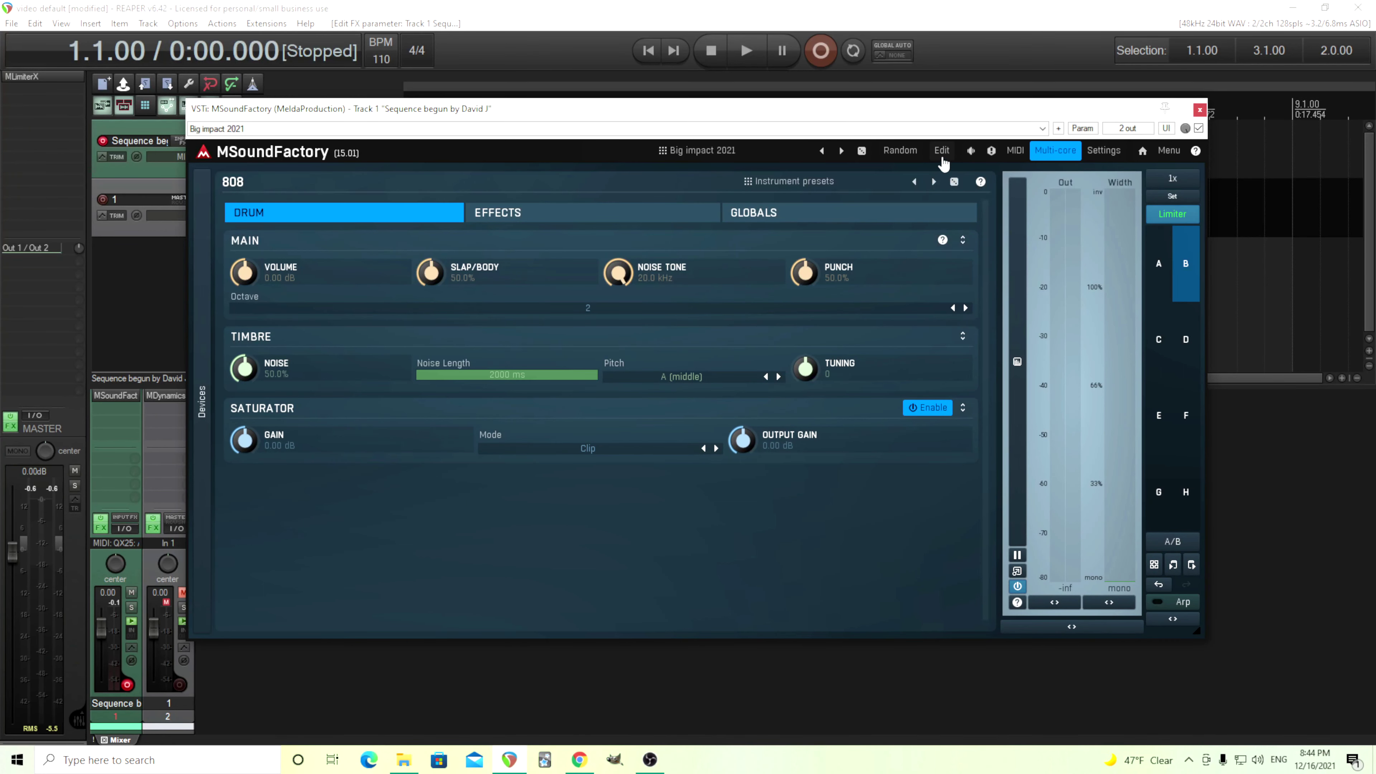
Open the preset's edit view, turn off the FX section, and disable the Saturator, ModalFilter and Filter modules in the generator
click(942, 154)
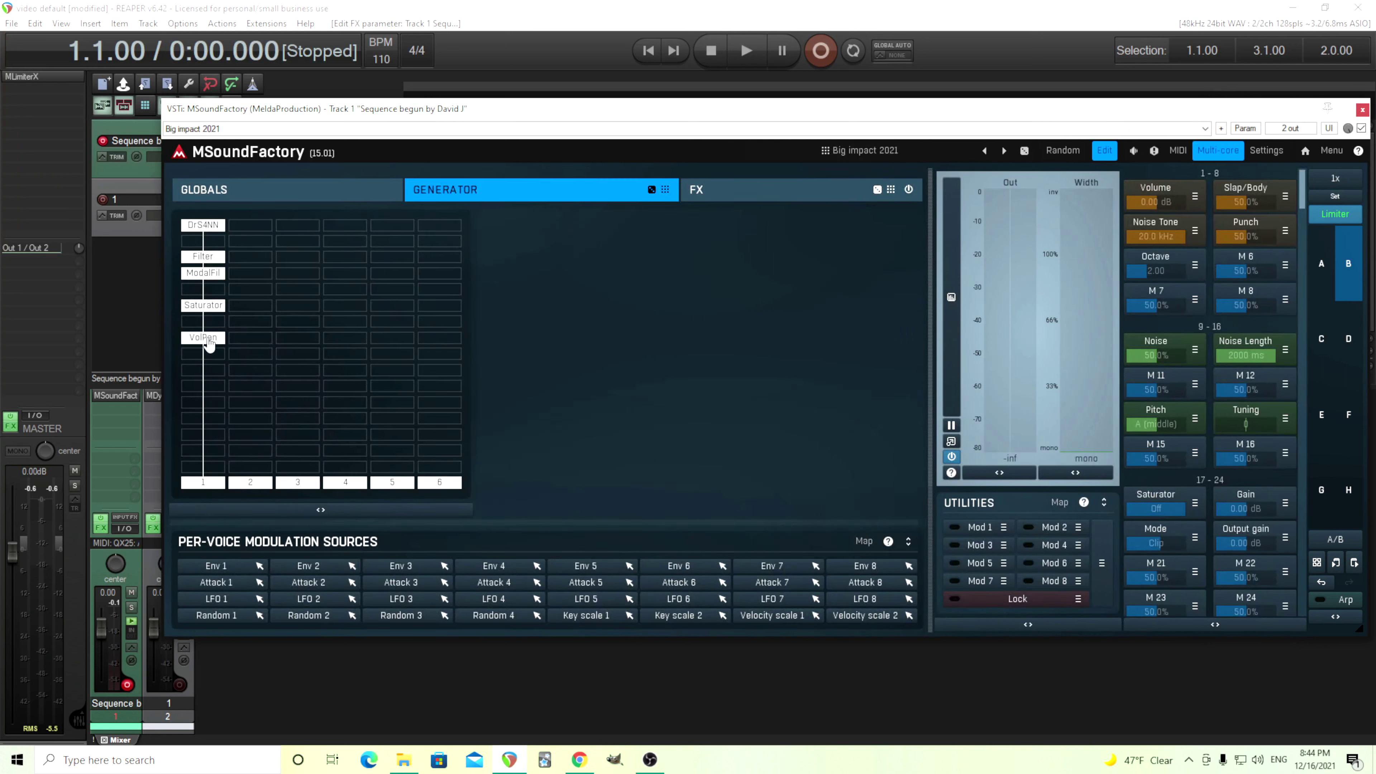
click(908, 190)
click(216, 310)
click(212, 274)
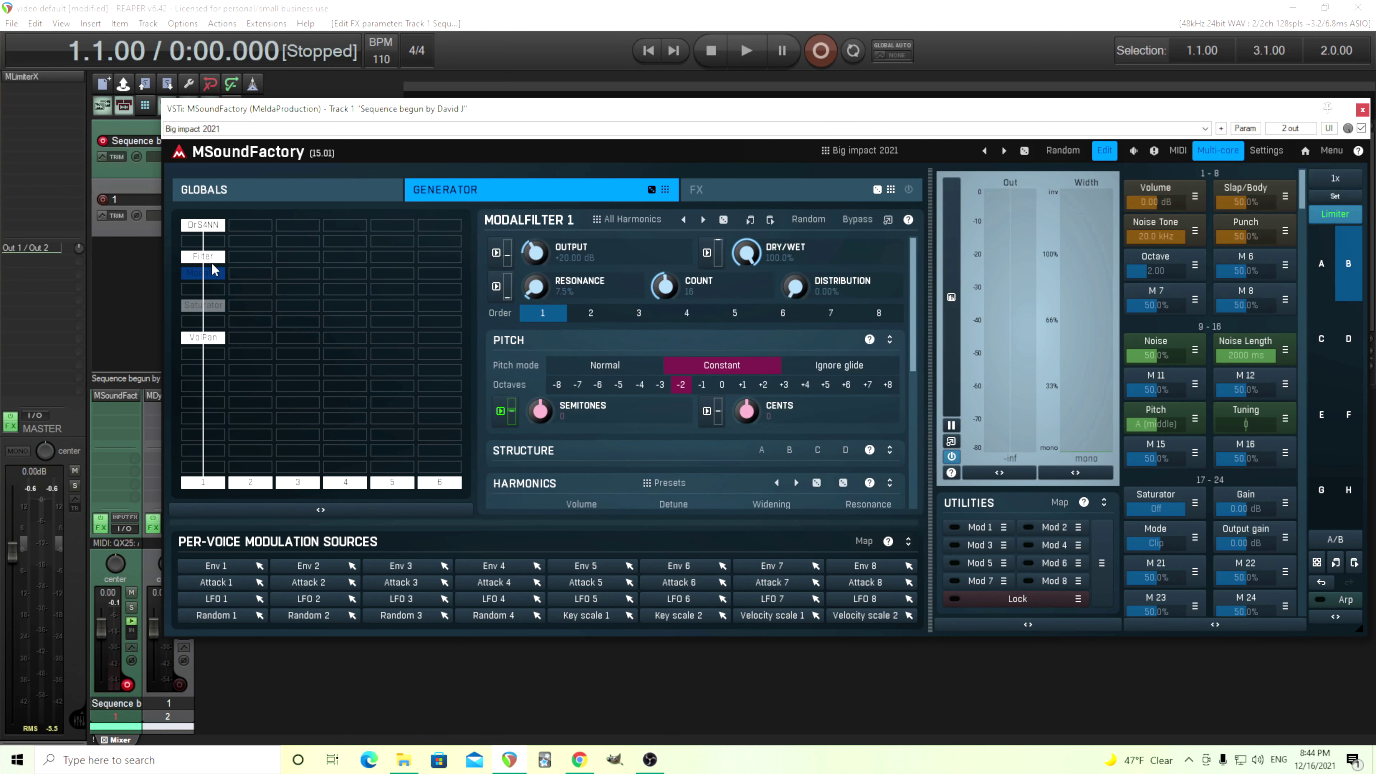
click(212, 260)
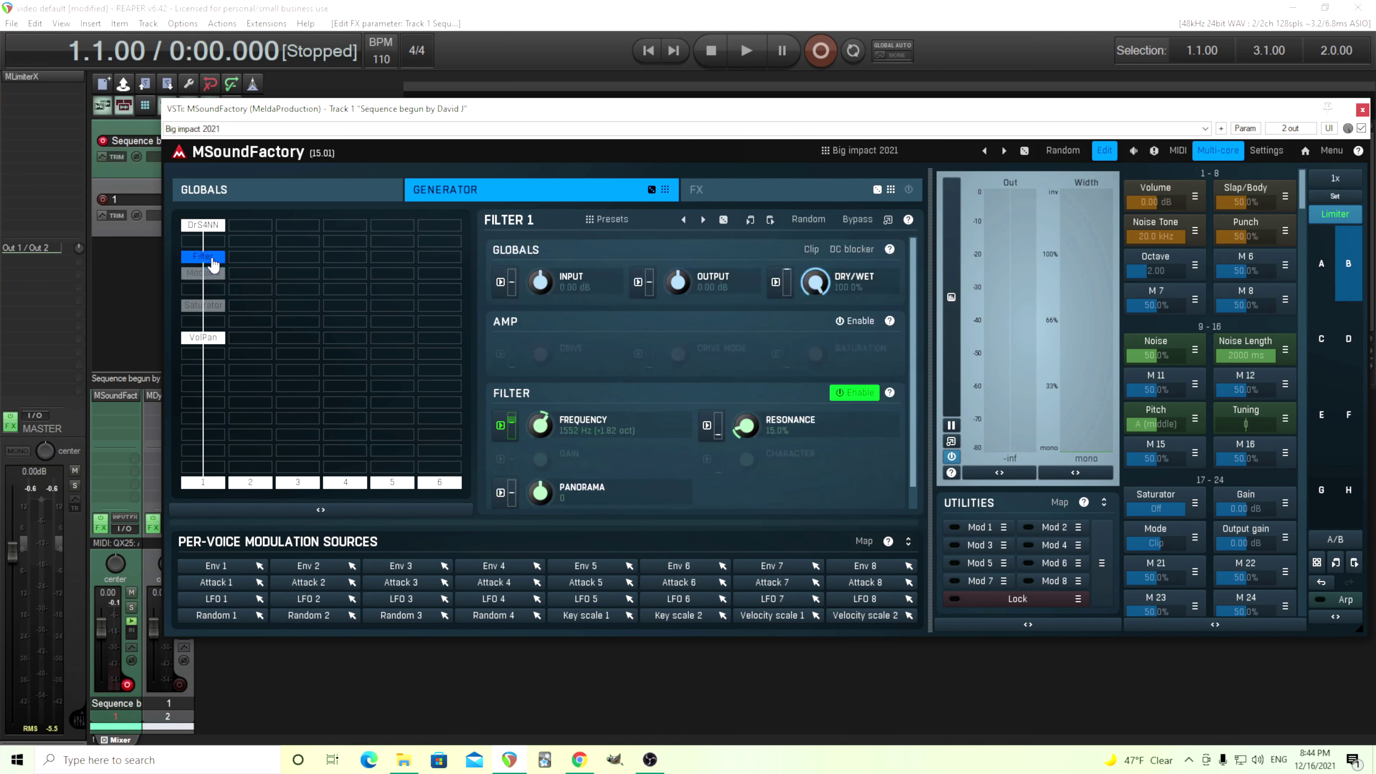
Open the drum synthesizer module in a separate window and examine Oscillator 1's frequency curve
click(210, 234)
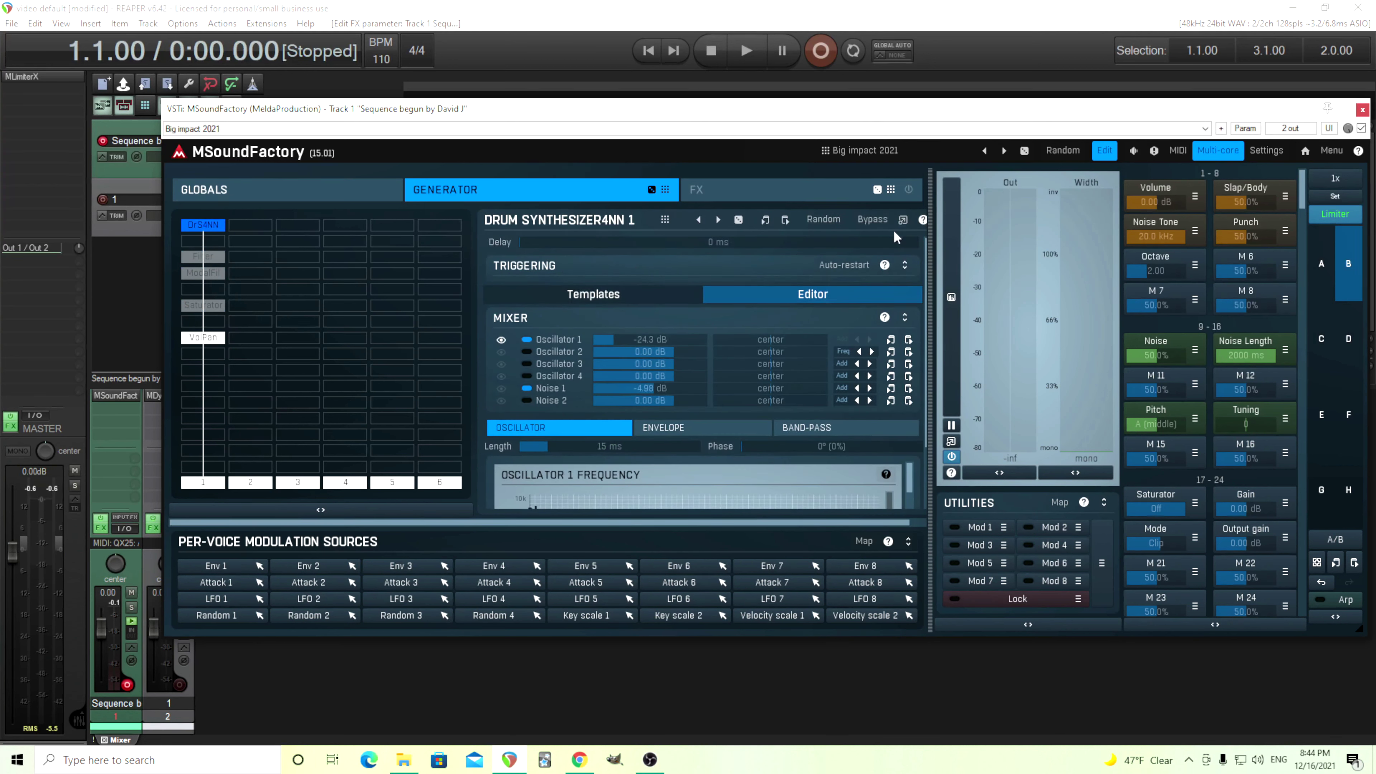
click(903, 221)
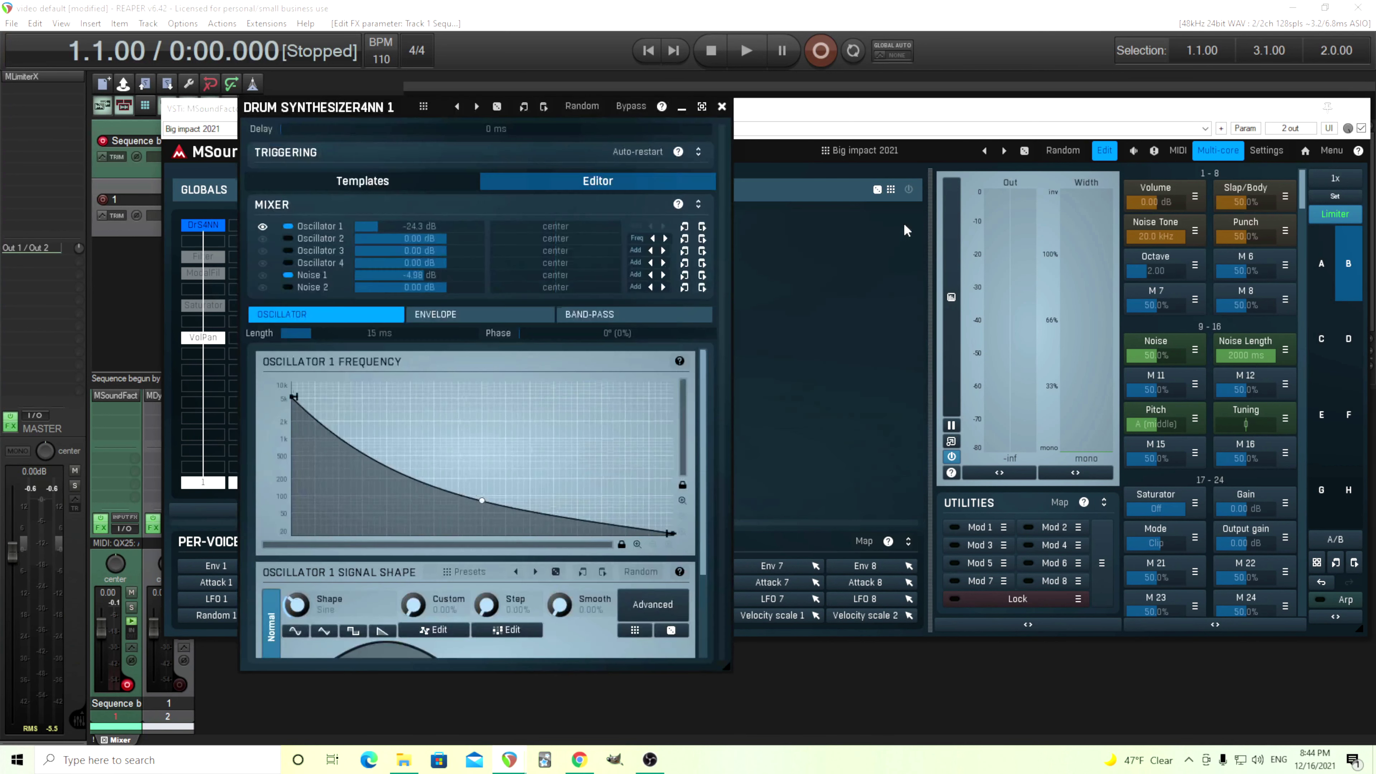
drag(307, 112, 466, 98)
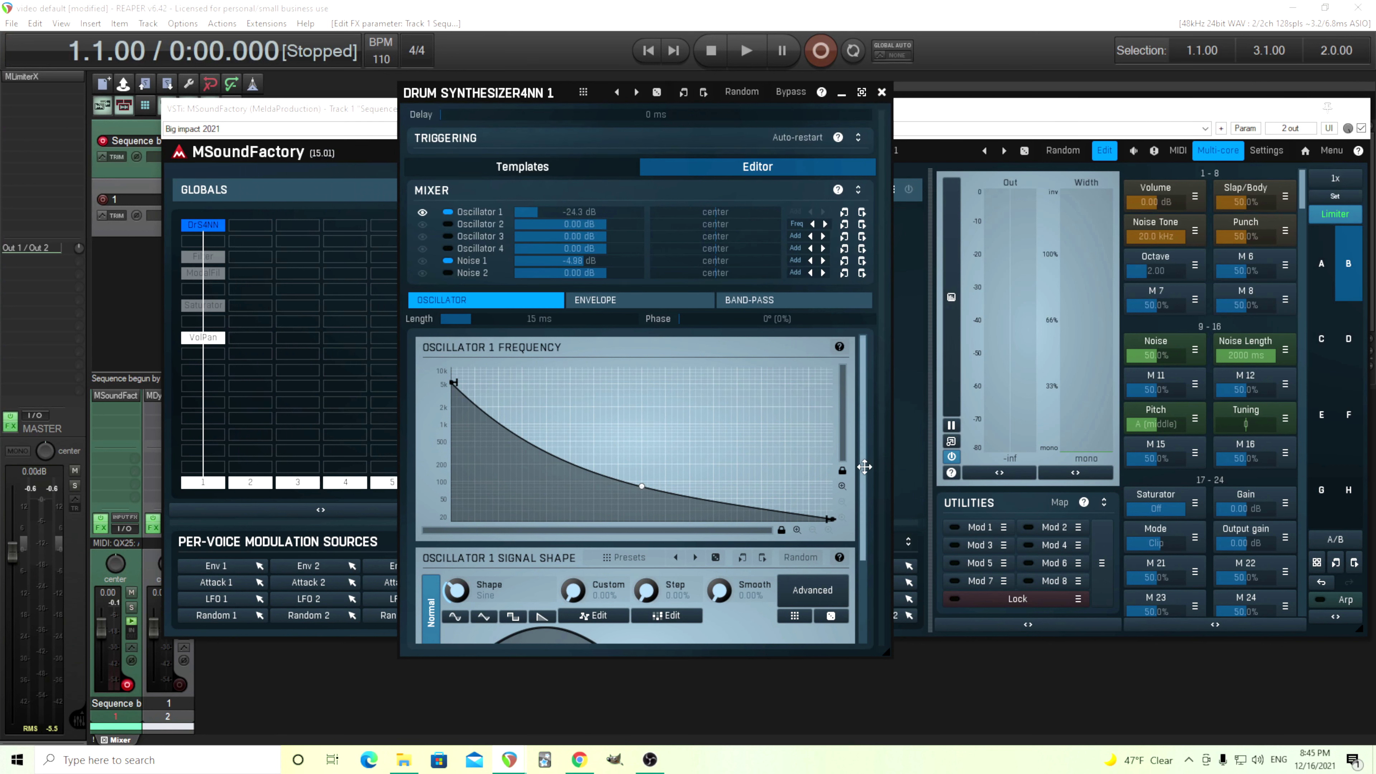
drag(864, 468, 894, 422)
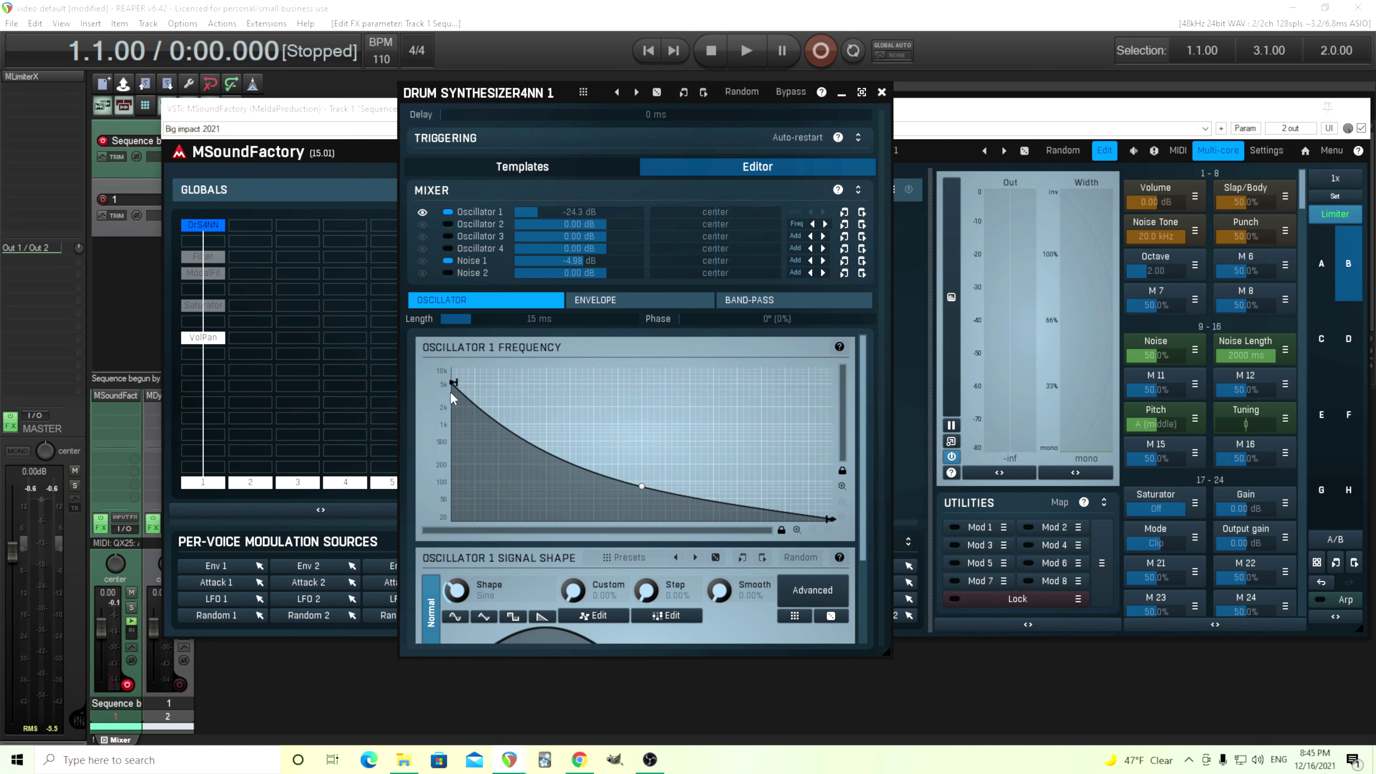
mouse_move(448, 383)
Audition Oscillator 1 and Noise 1 separately, set Oscillator 1's level to about -19.8 dB, and leave both enabled
click(454, 262)
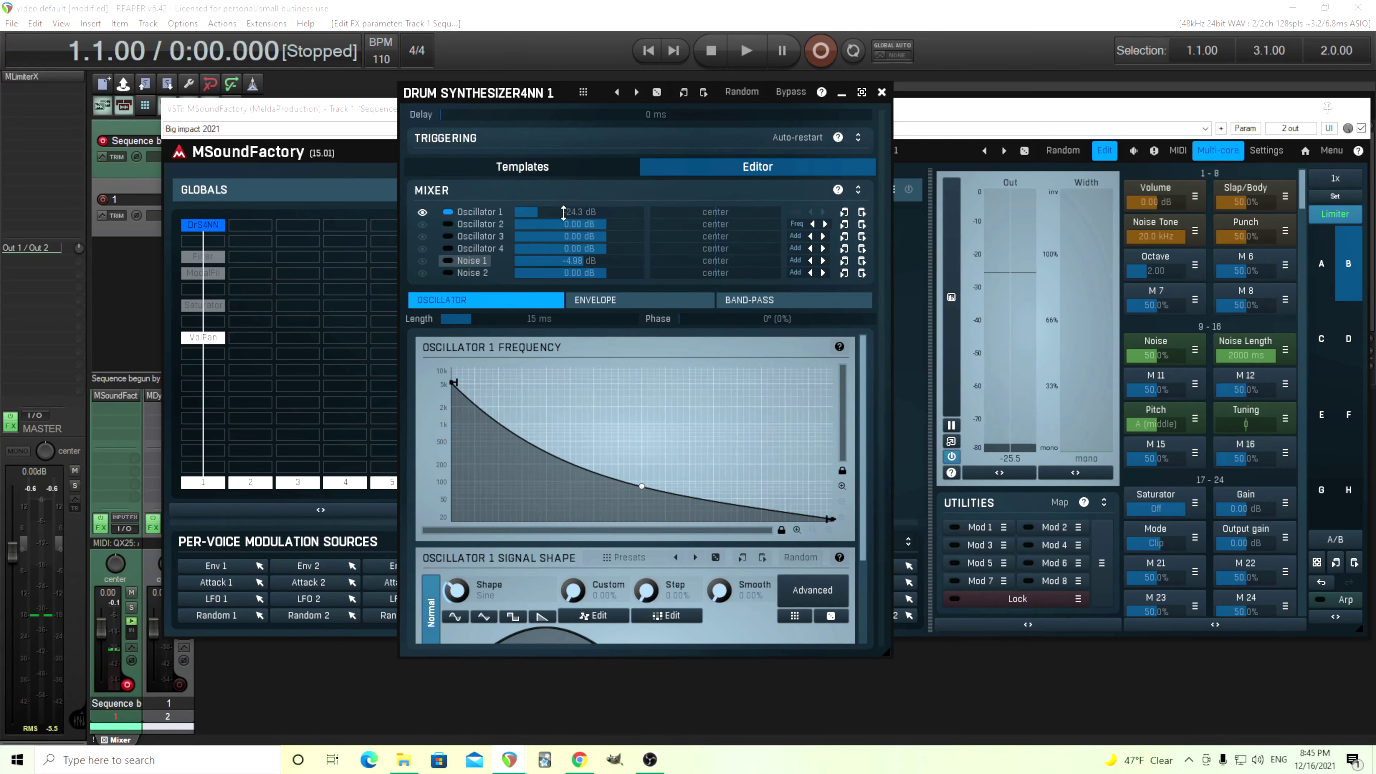
drag(564, 212, 566, 212)
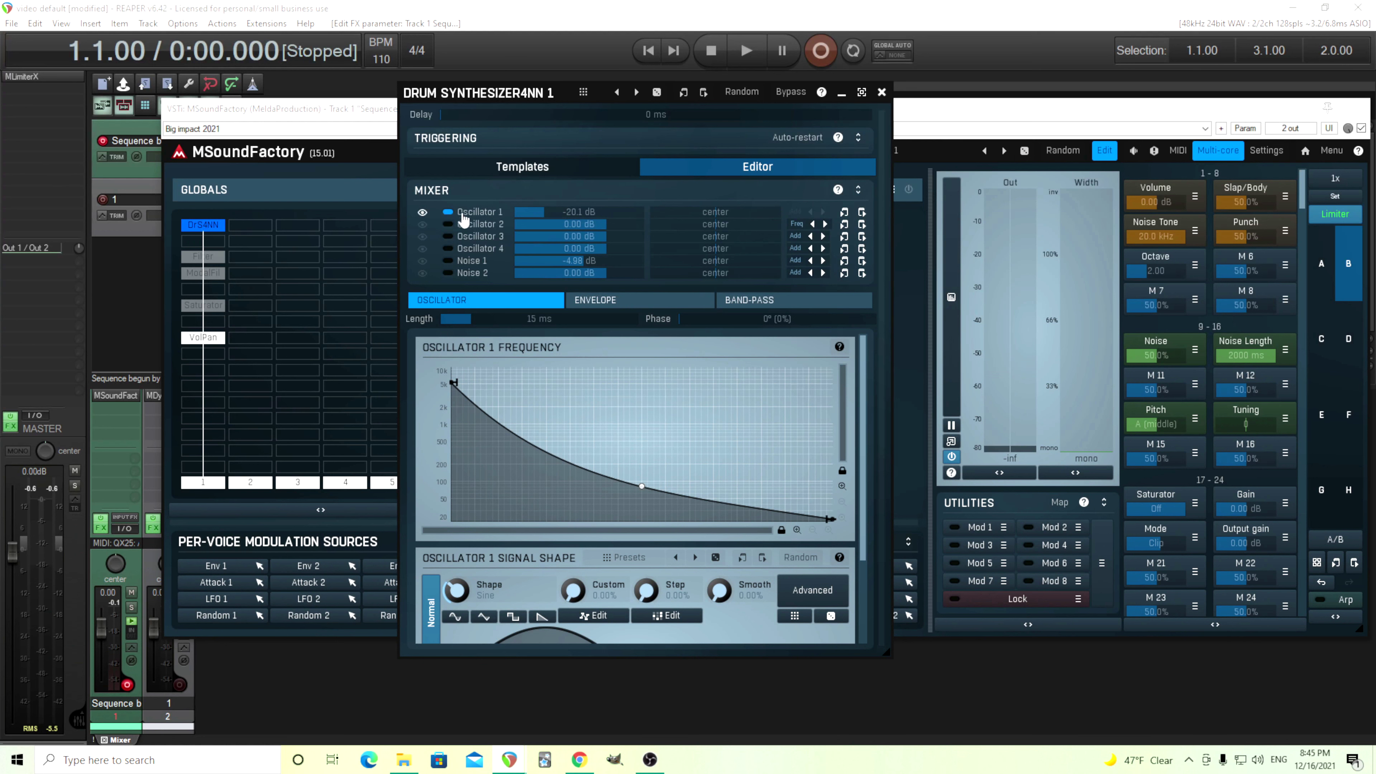
click(452, 260)
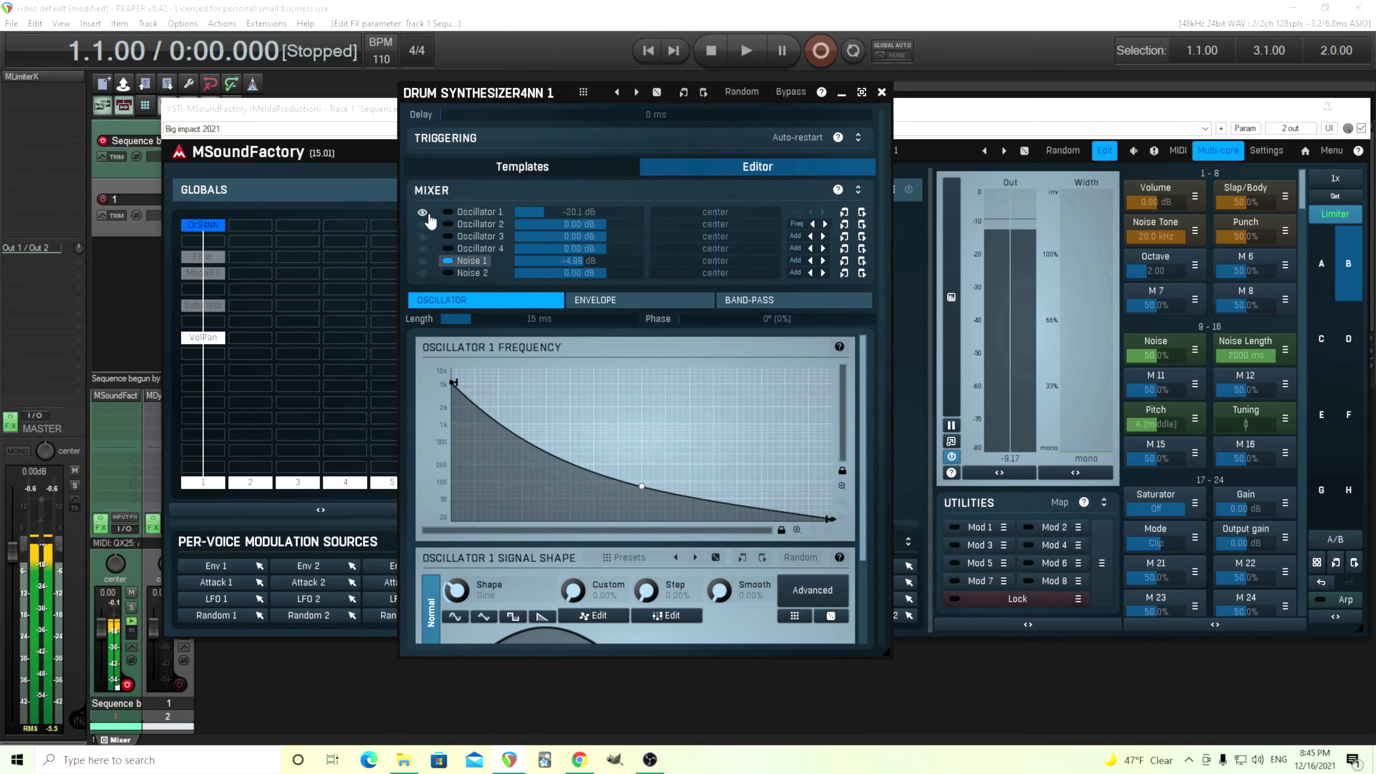
click(448, 213)
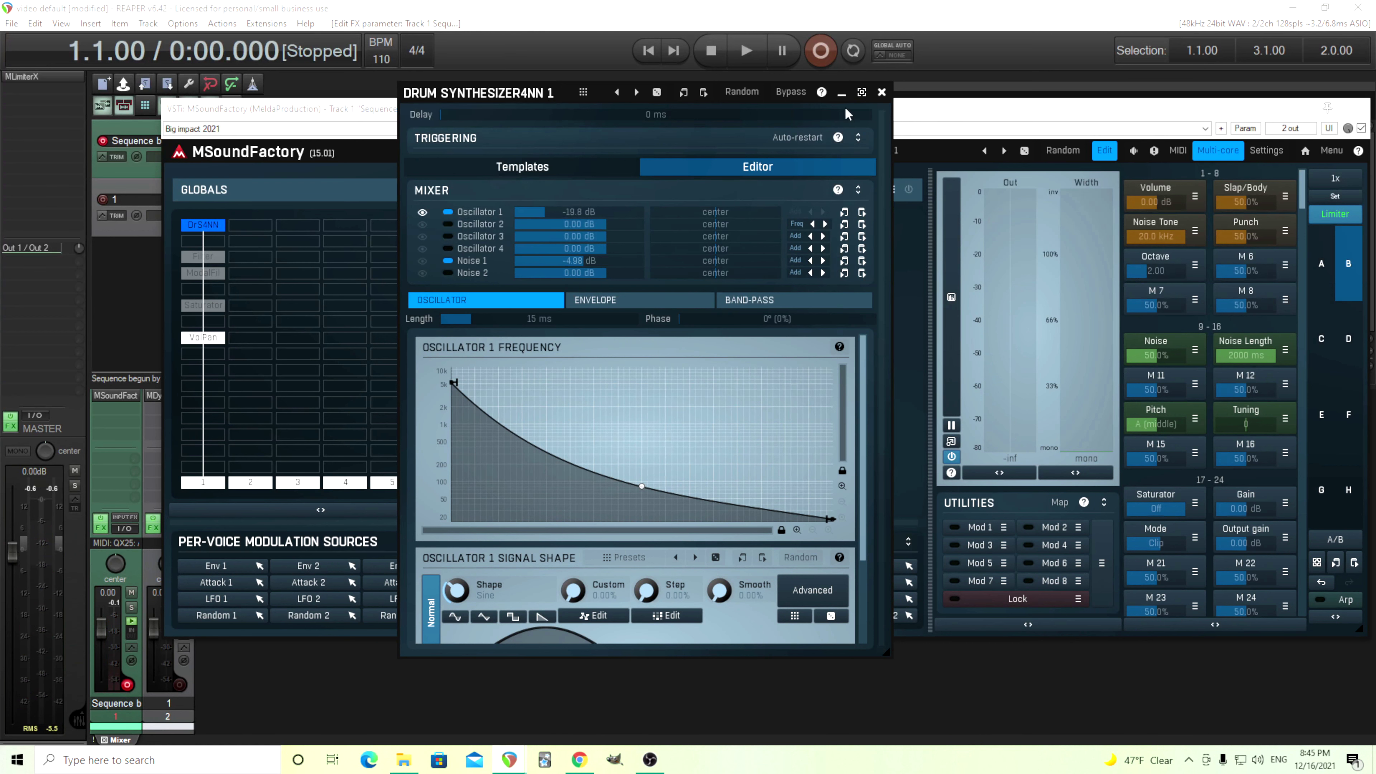
click(881, 93)
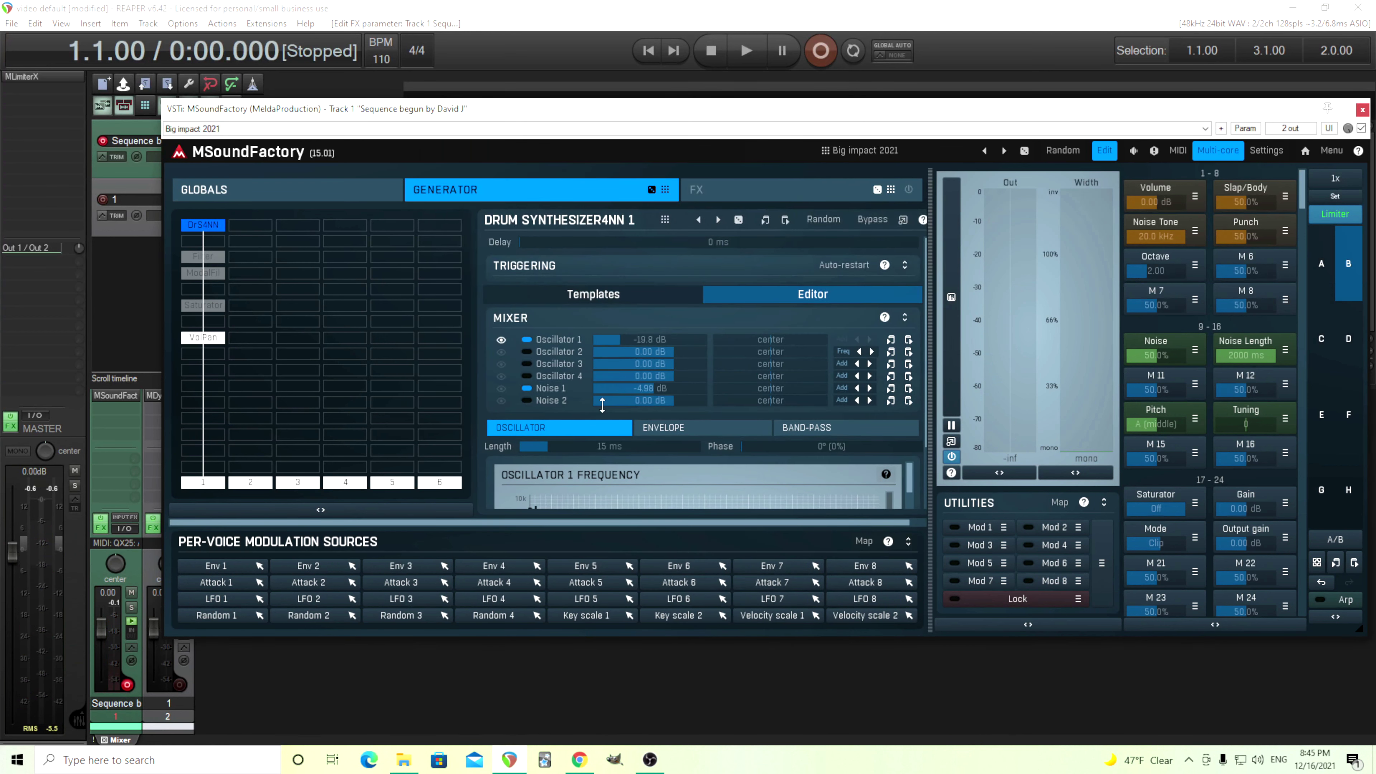
Re-enable the Filter module and display the Attack 2 envelope that modulates its frequency
click(212, 263)
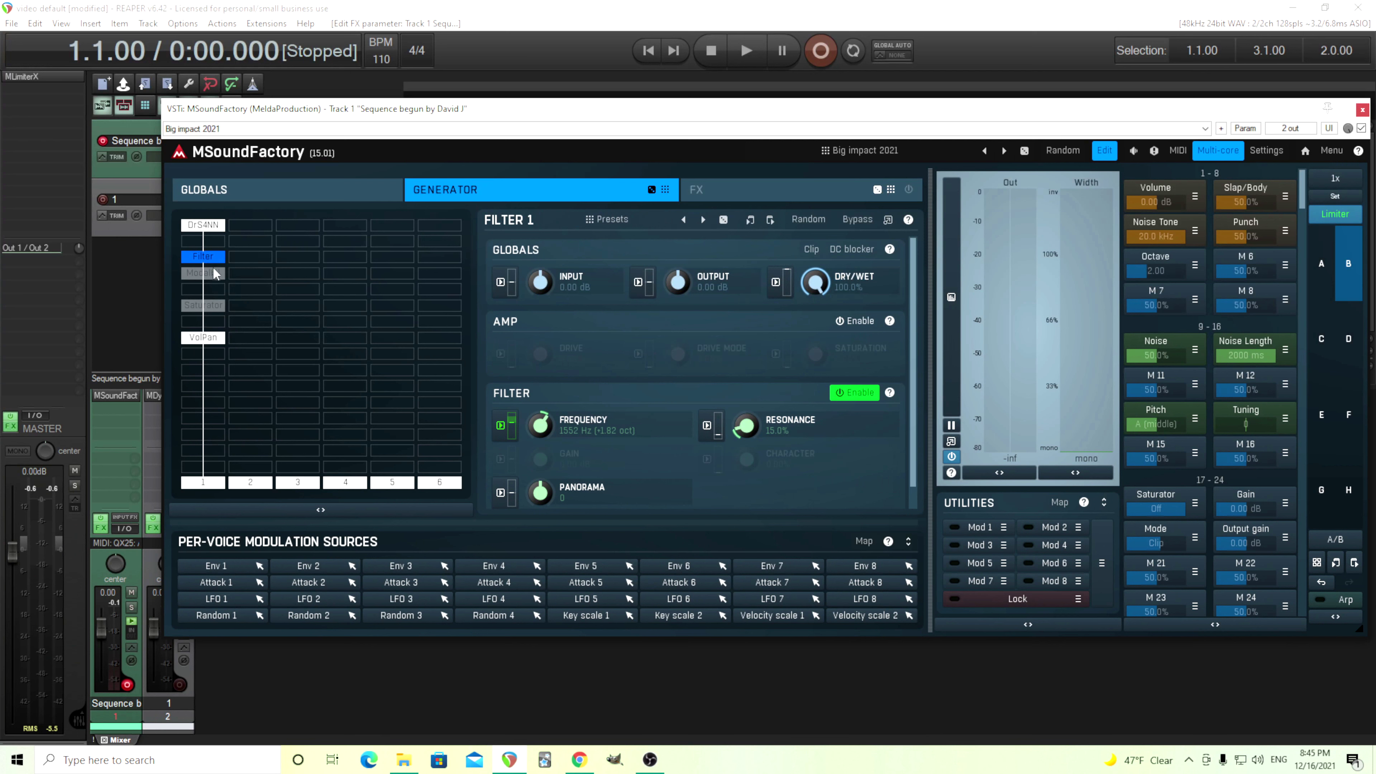
scroll(911, 404, down, 1)
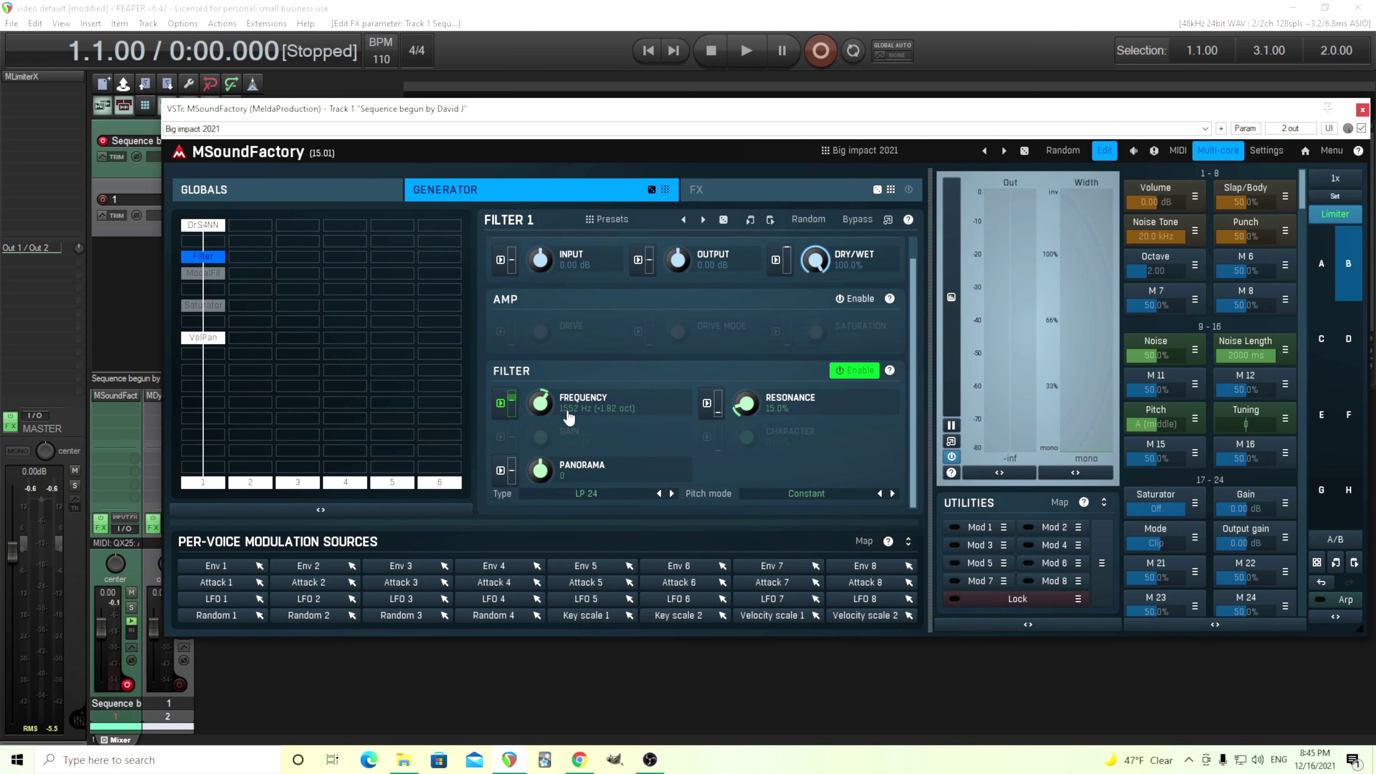
click(500, 408)
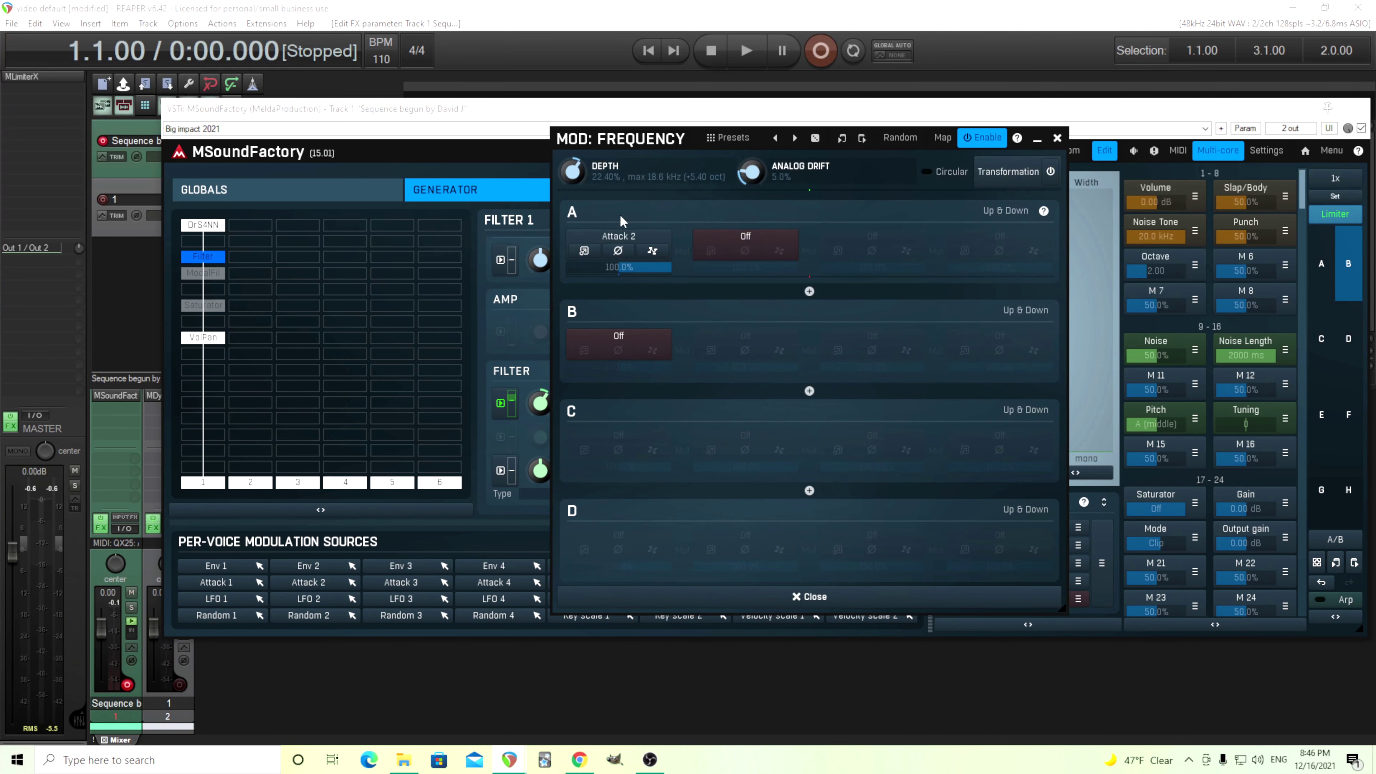
drag(621, 140, 740, 160)
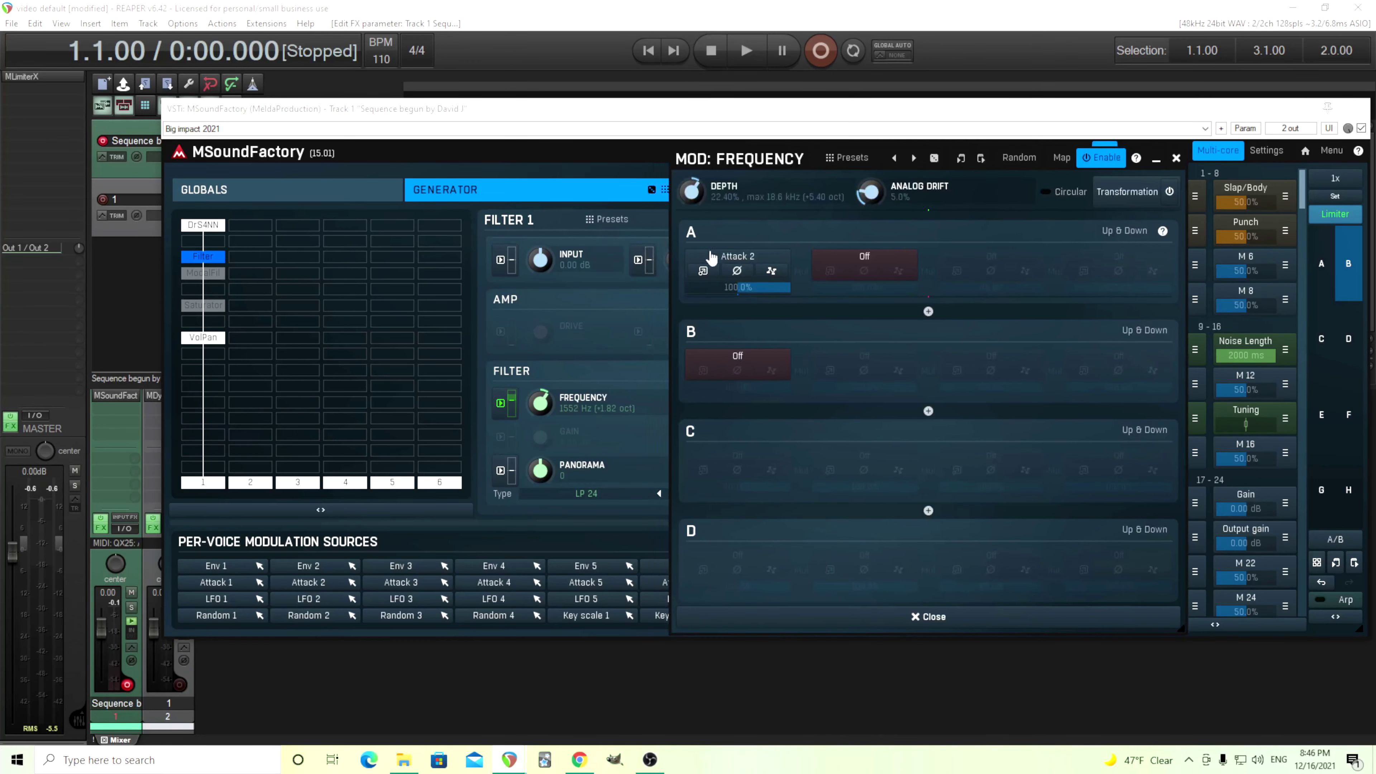
click(703, 271)
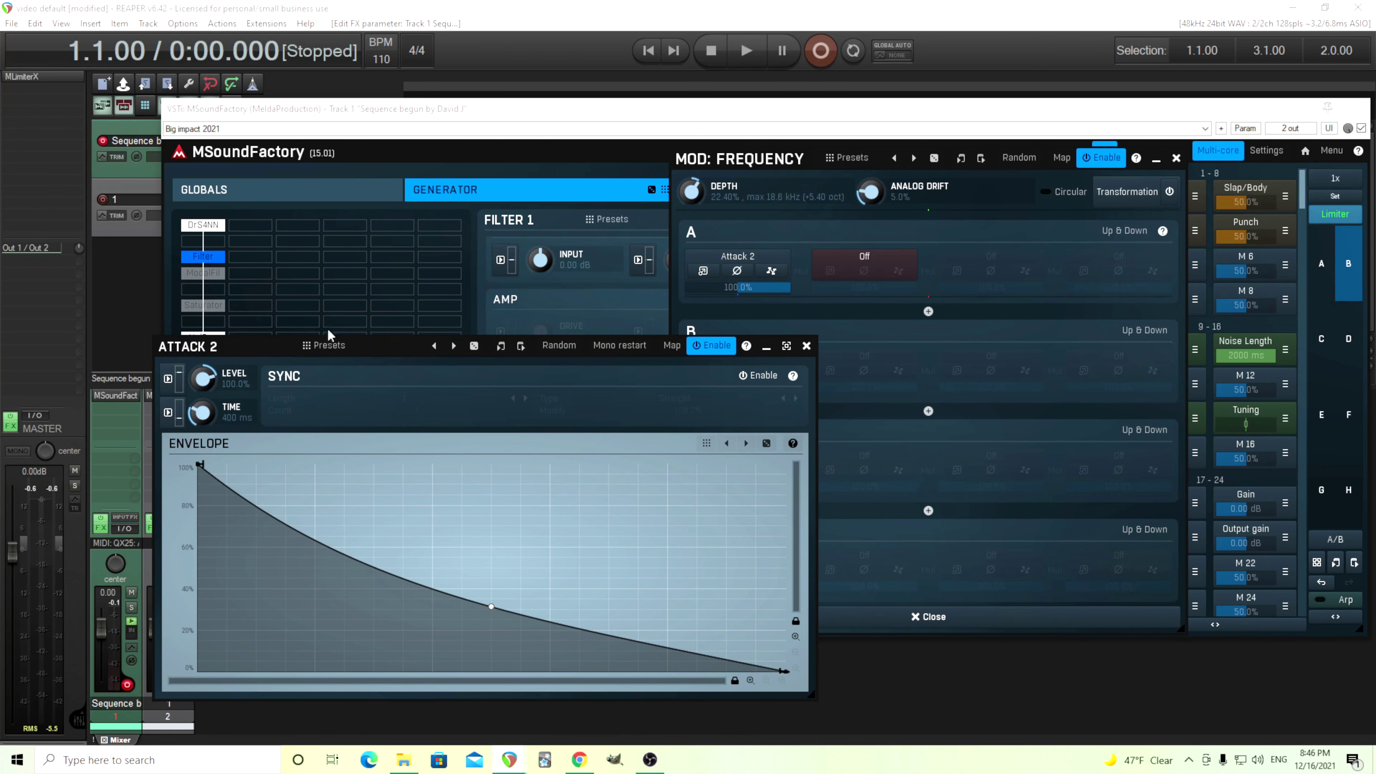
drag(208, 349, 686, 338)
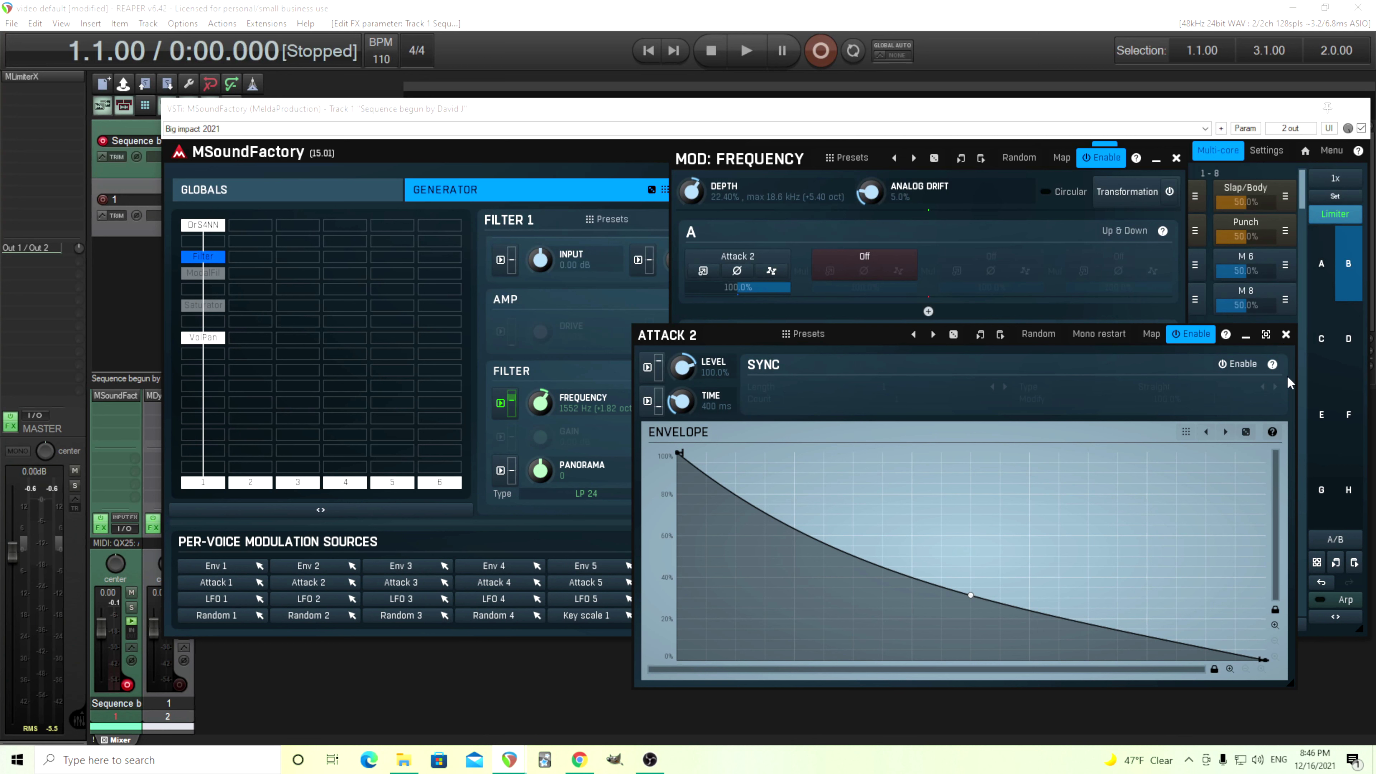
Close the frequency modulation windows and compare the sound with the Filter module bypassed and active
click(1286, 334)
click(1176, 157)
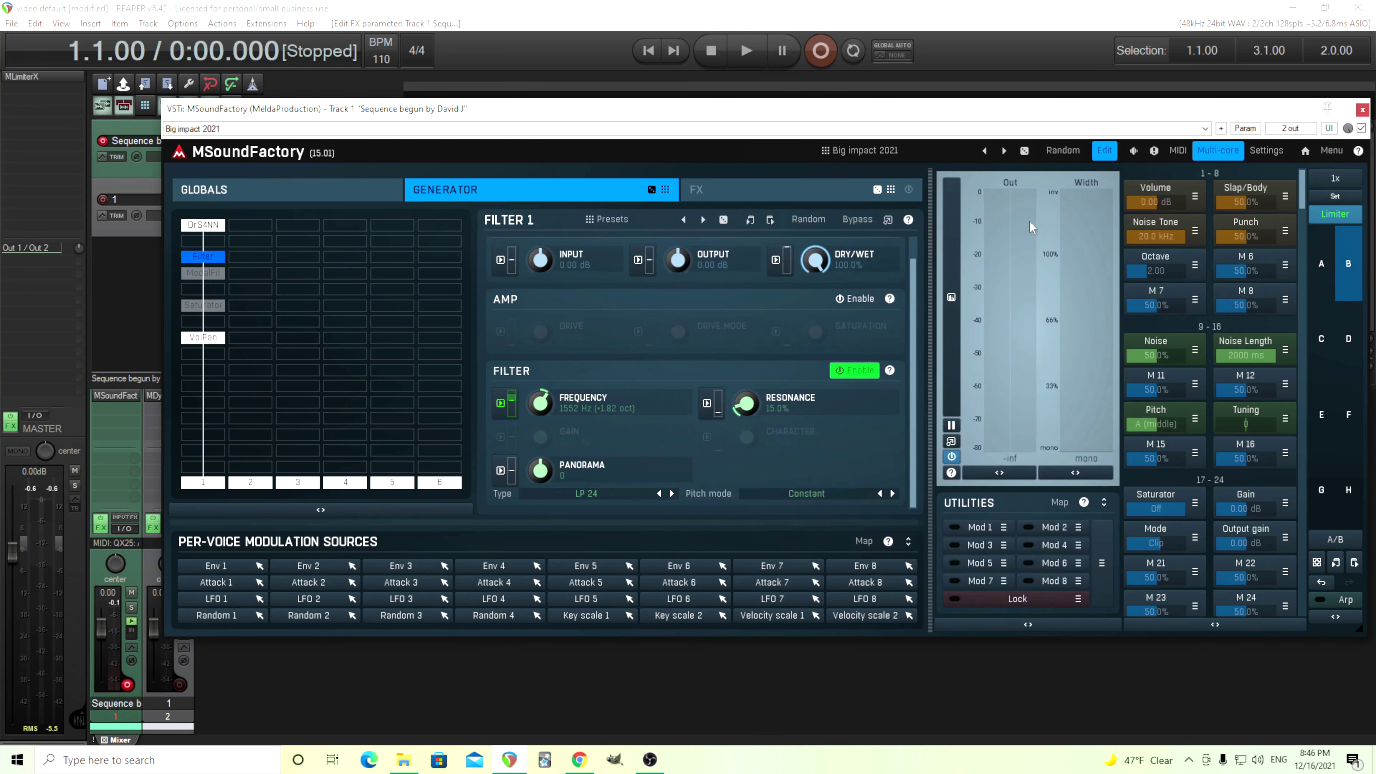
click(865, 222)
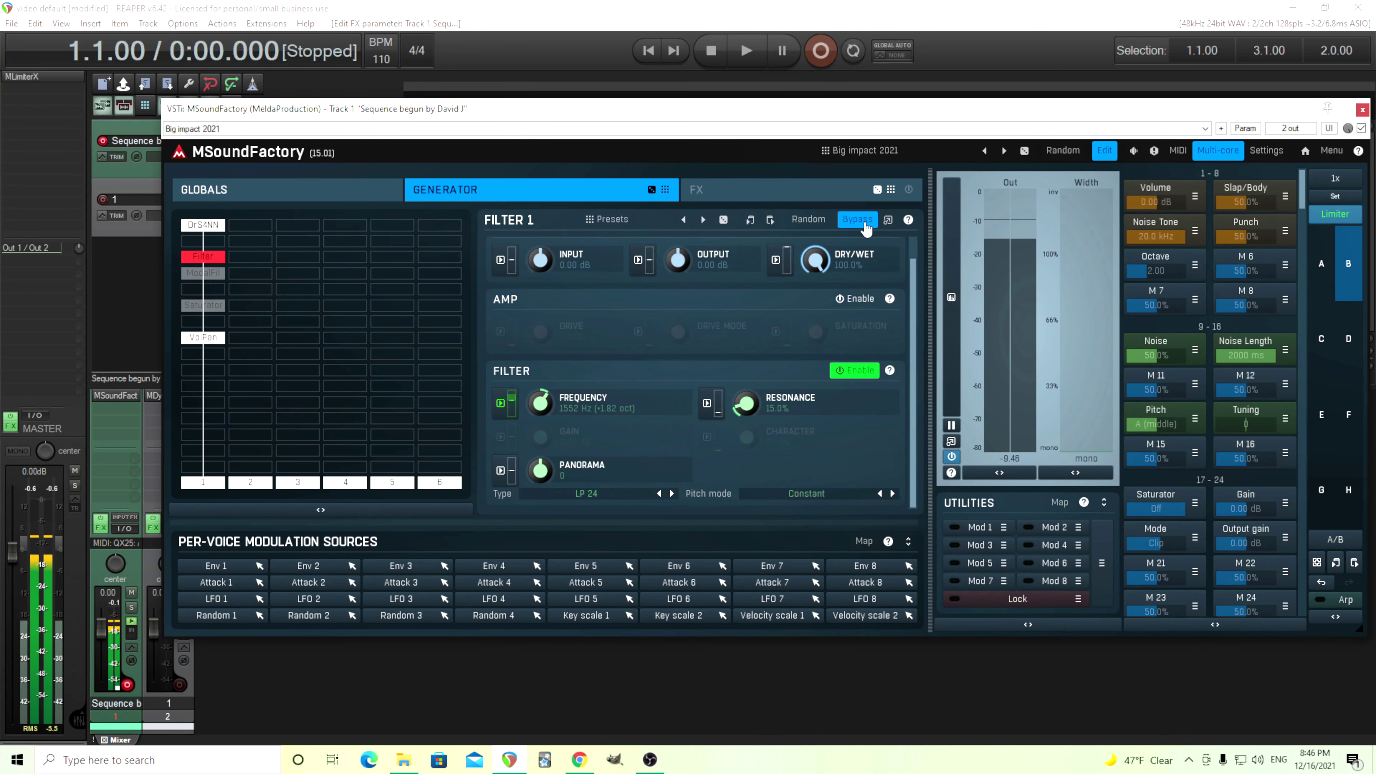
click(865, 222)
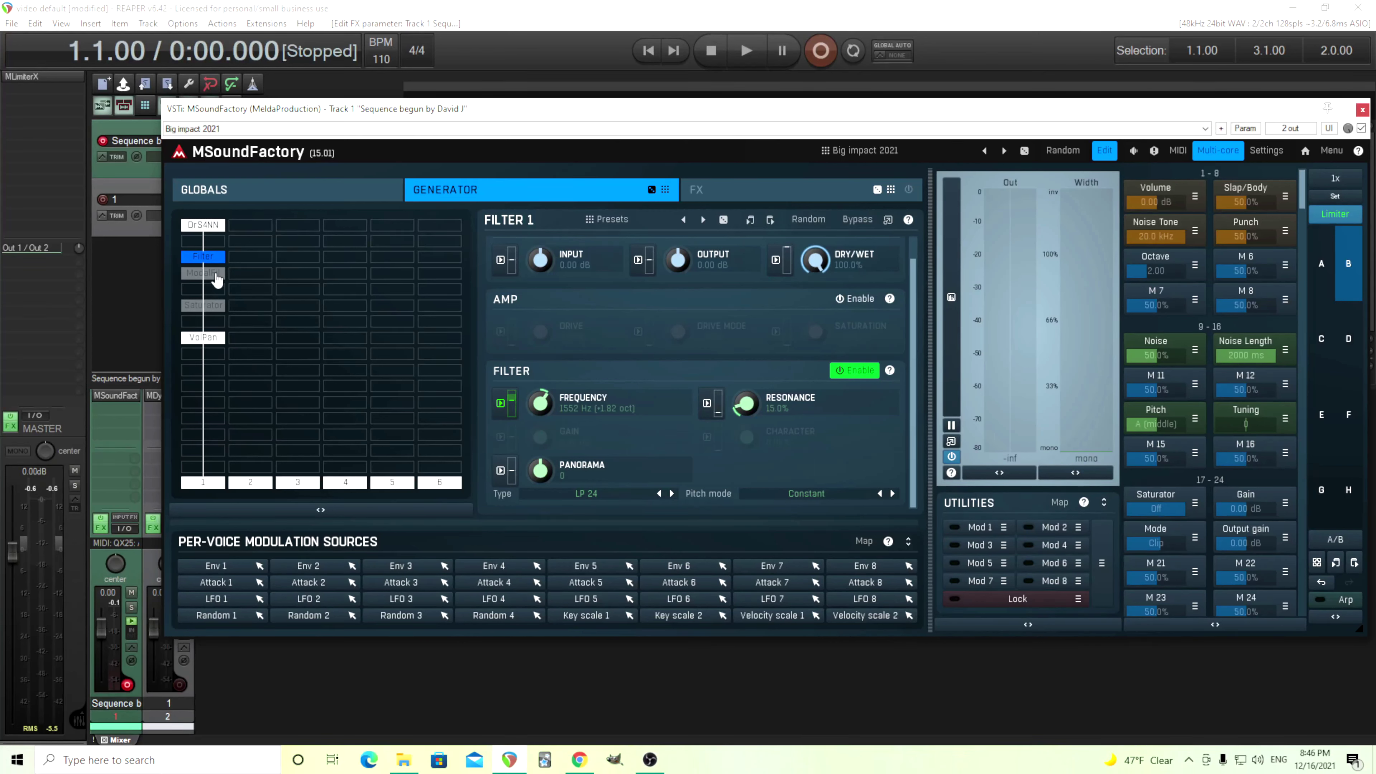
Re-enable the ModalFilter module and examine the spectrum of its harmonic structure A
click(216, 274)
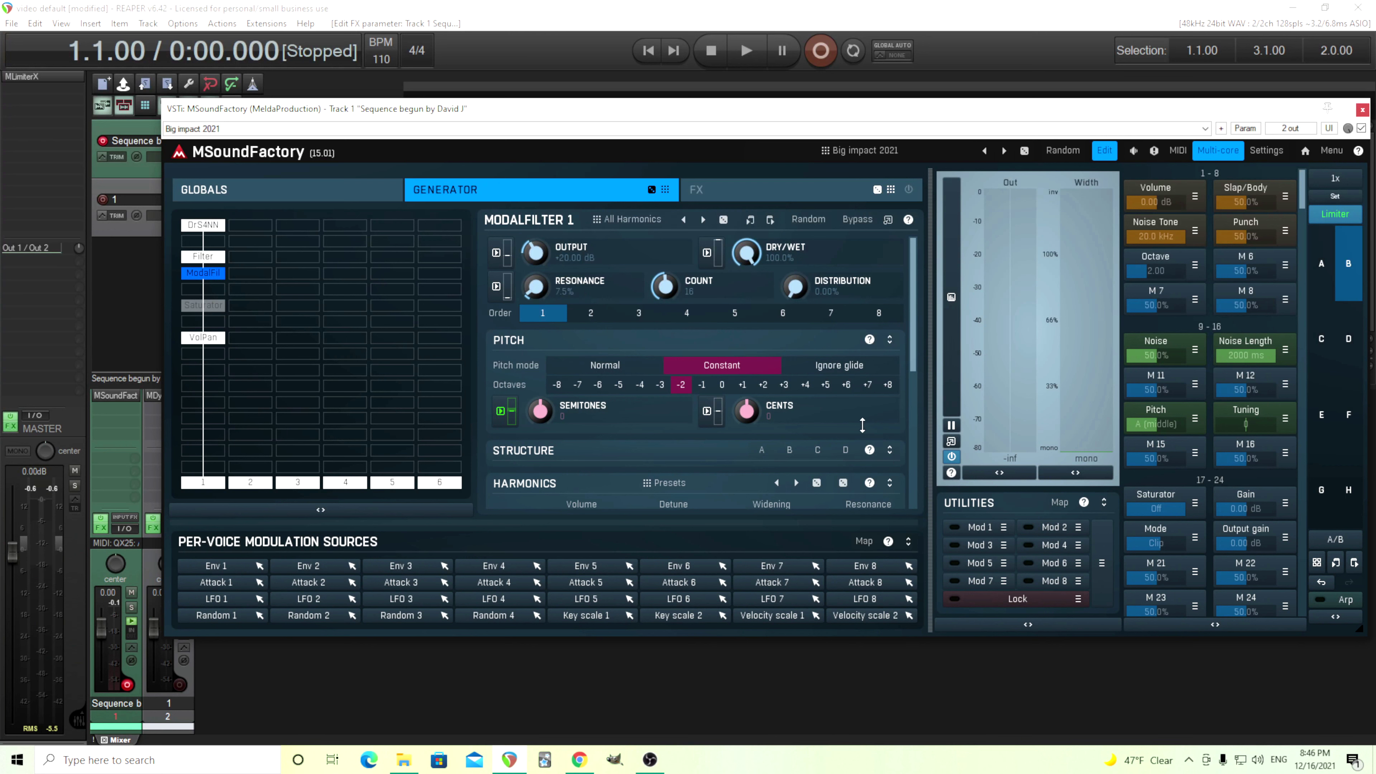
drag(912, 372, 937, 343)
click(761, 456)
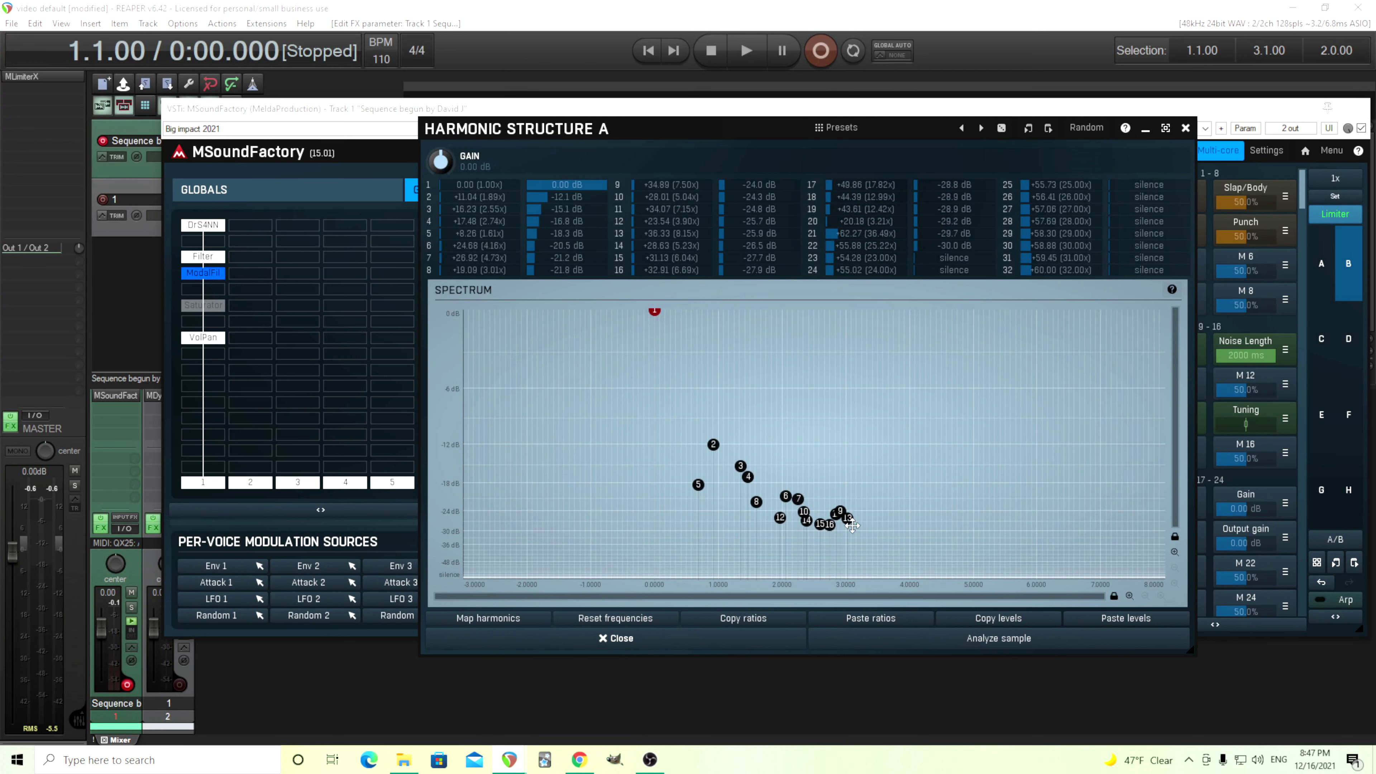
click(1185, 128)
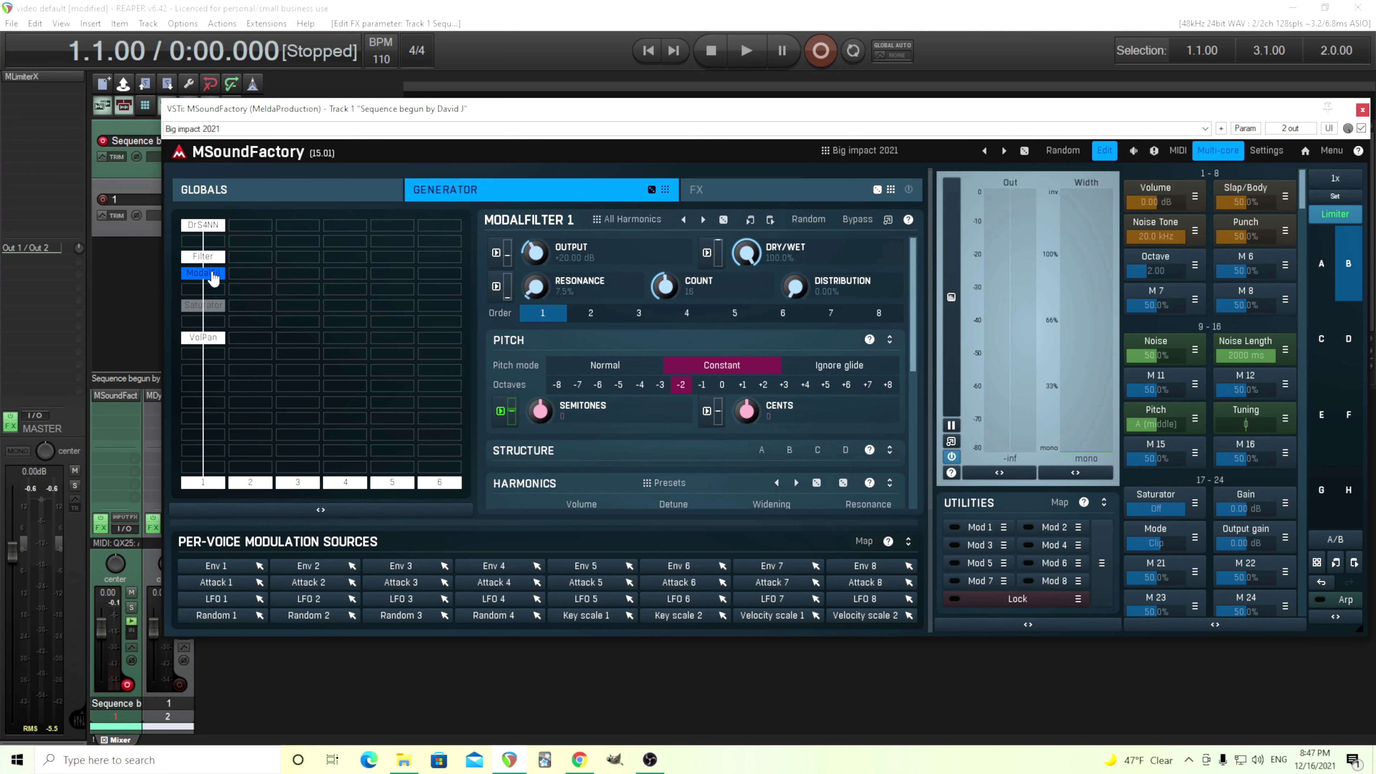
Compare the sound with ModalFilter bypassed and active, and try out the Slap/Body and Resonance controls
click(856, 220)
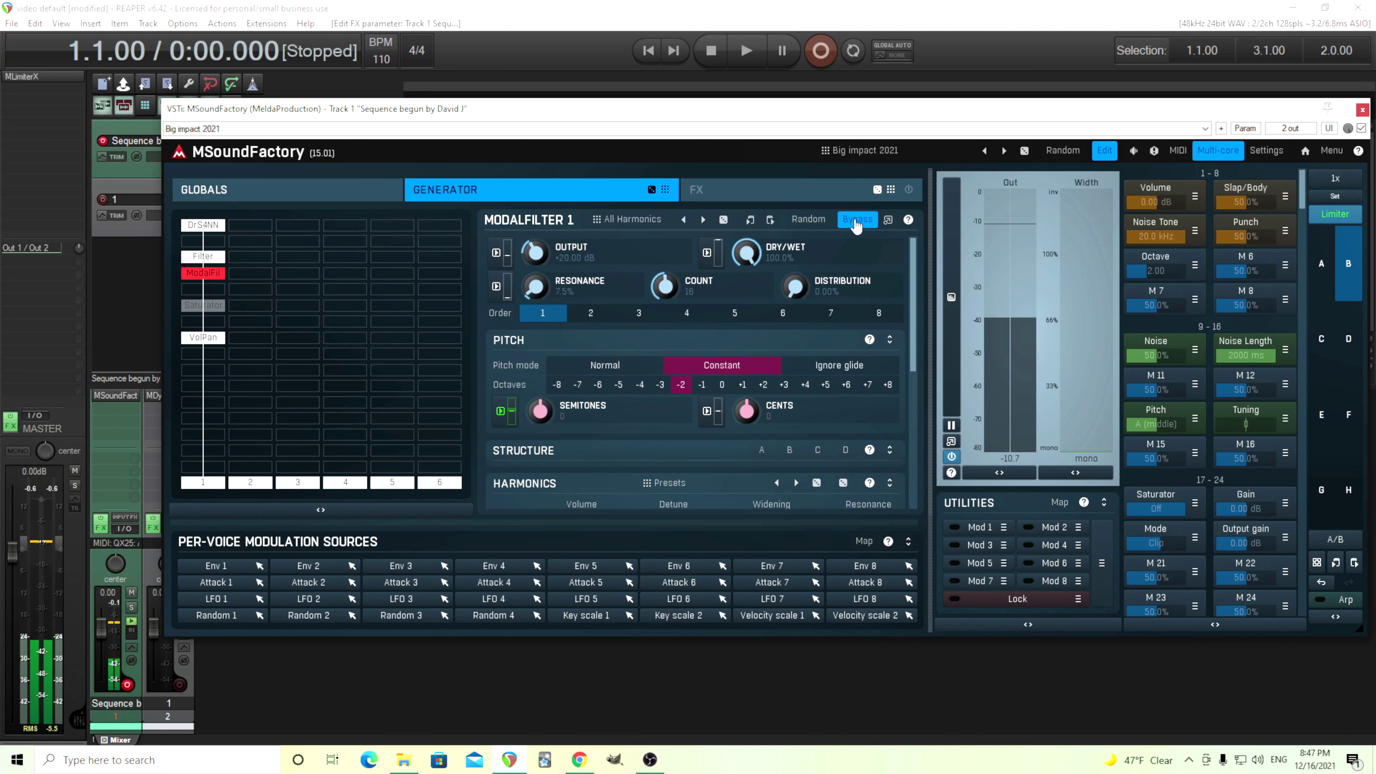
click(857, 220)
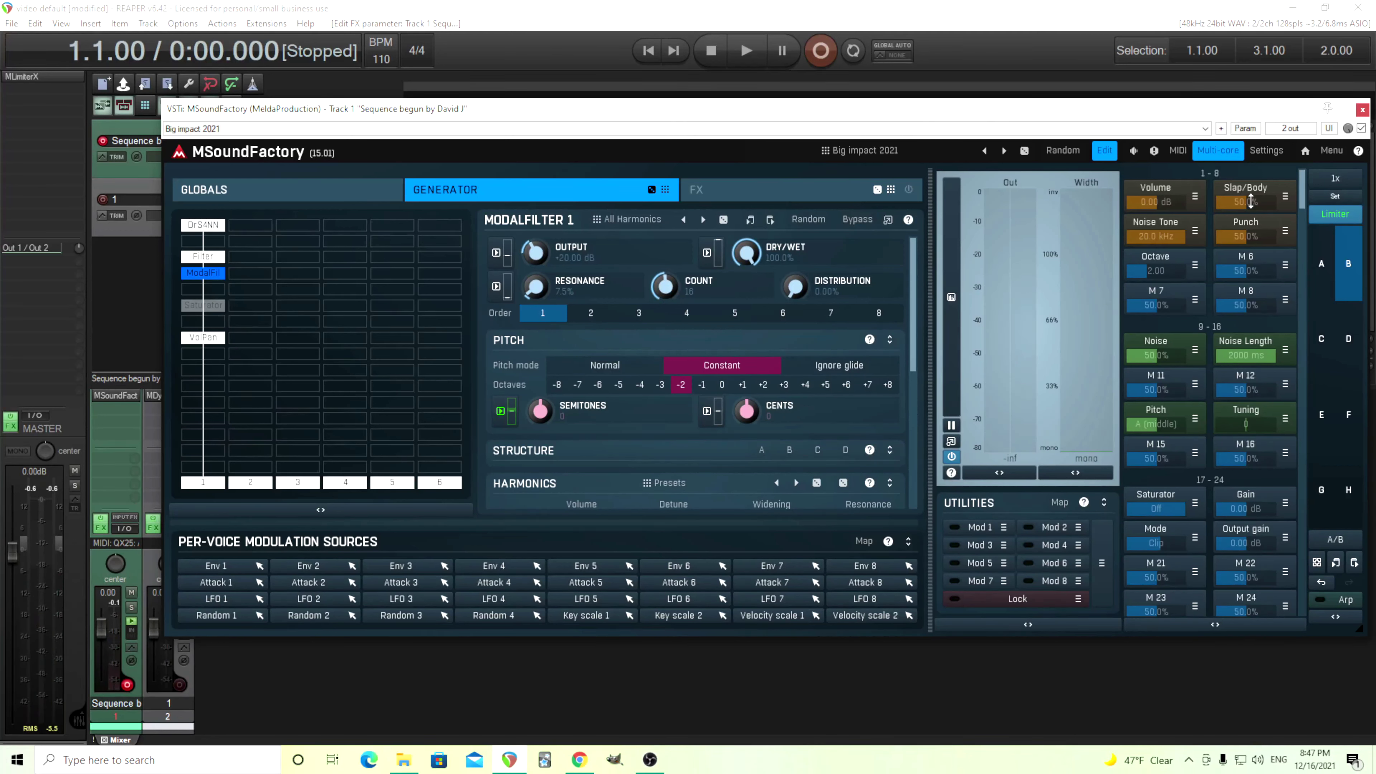
drag(1251, 202, 1274, 203)
drag(541, 289, 541, 339)
Examine the modulation of the ModalFilter's semitones and the Attack 1 envelope that drives it
click(499, 414)
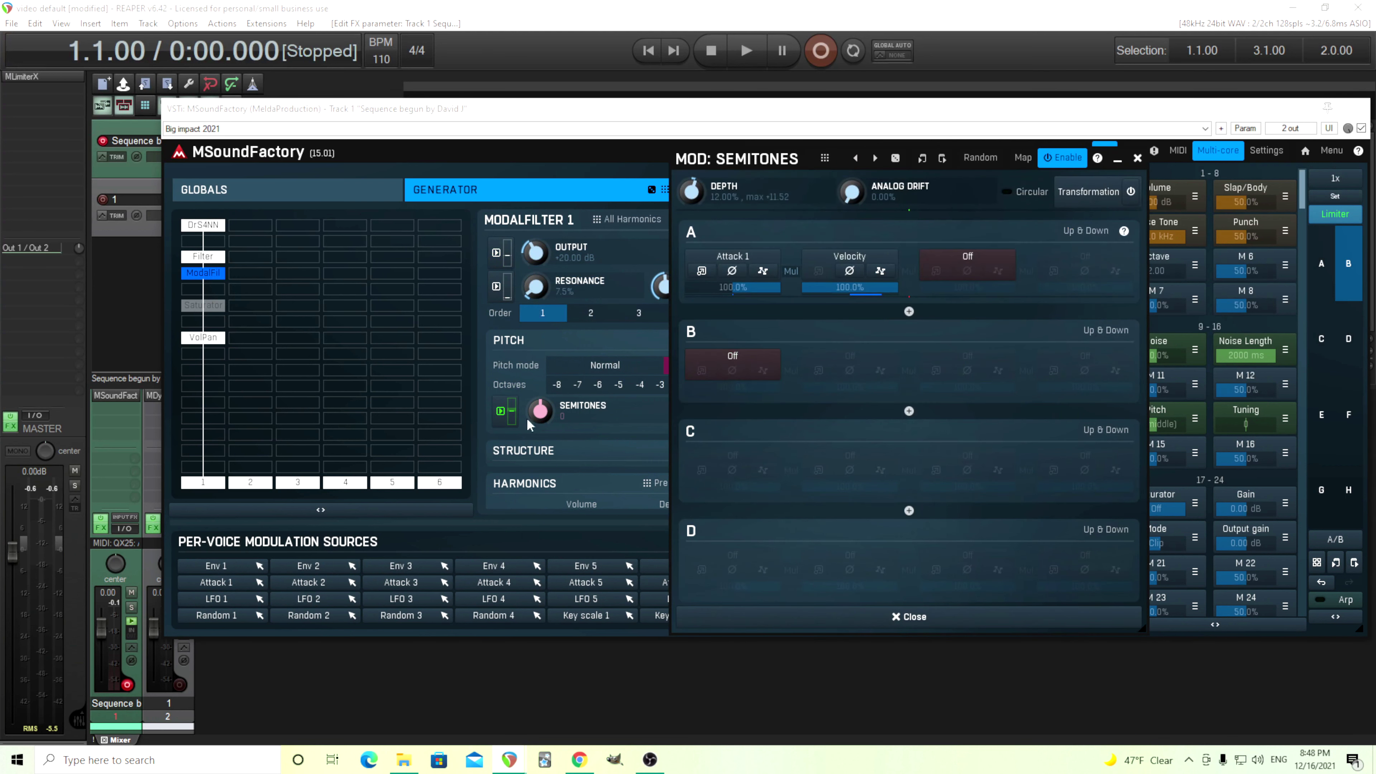
click(702, 273)
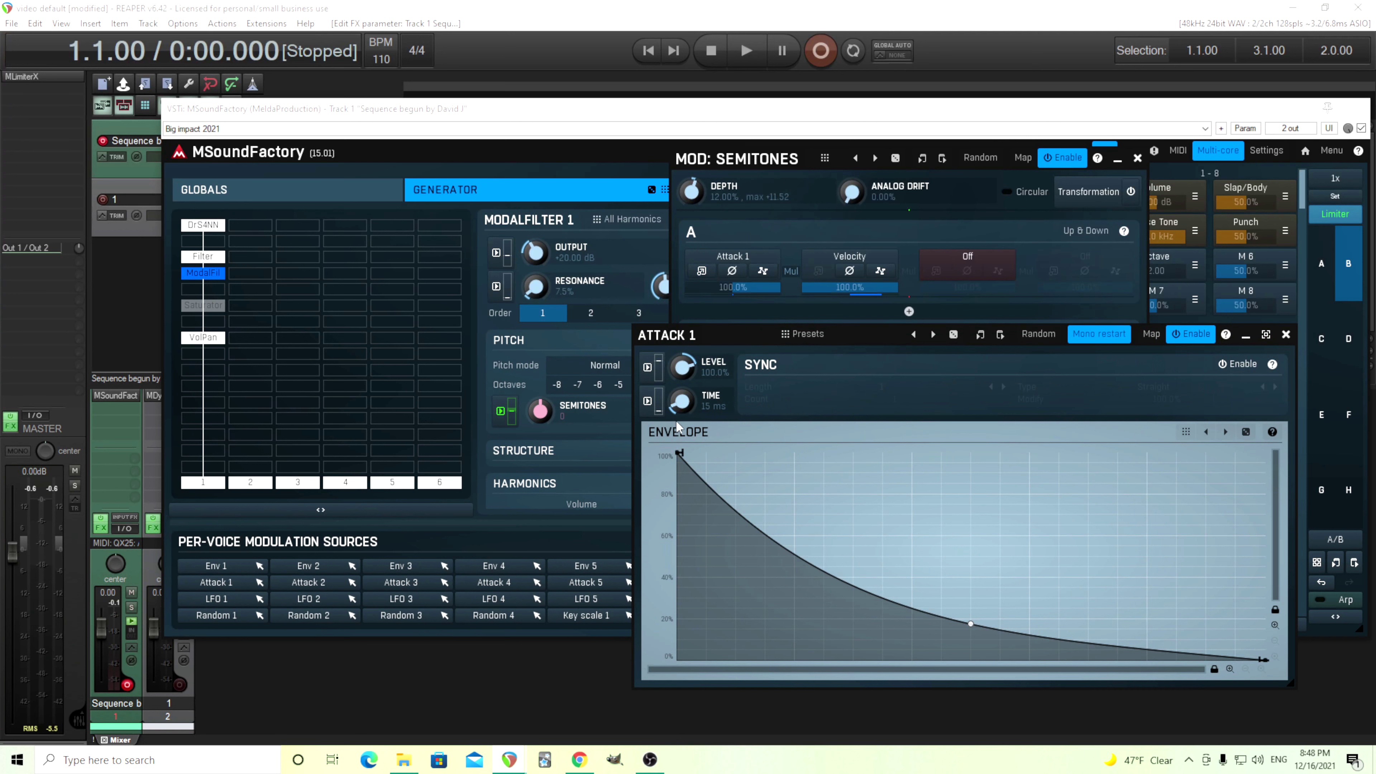
click(1287, 334)
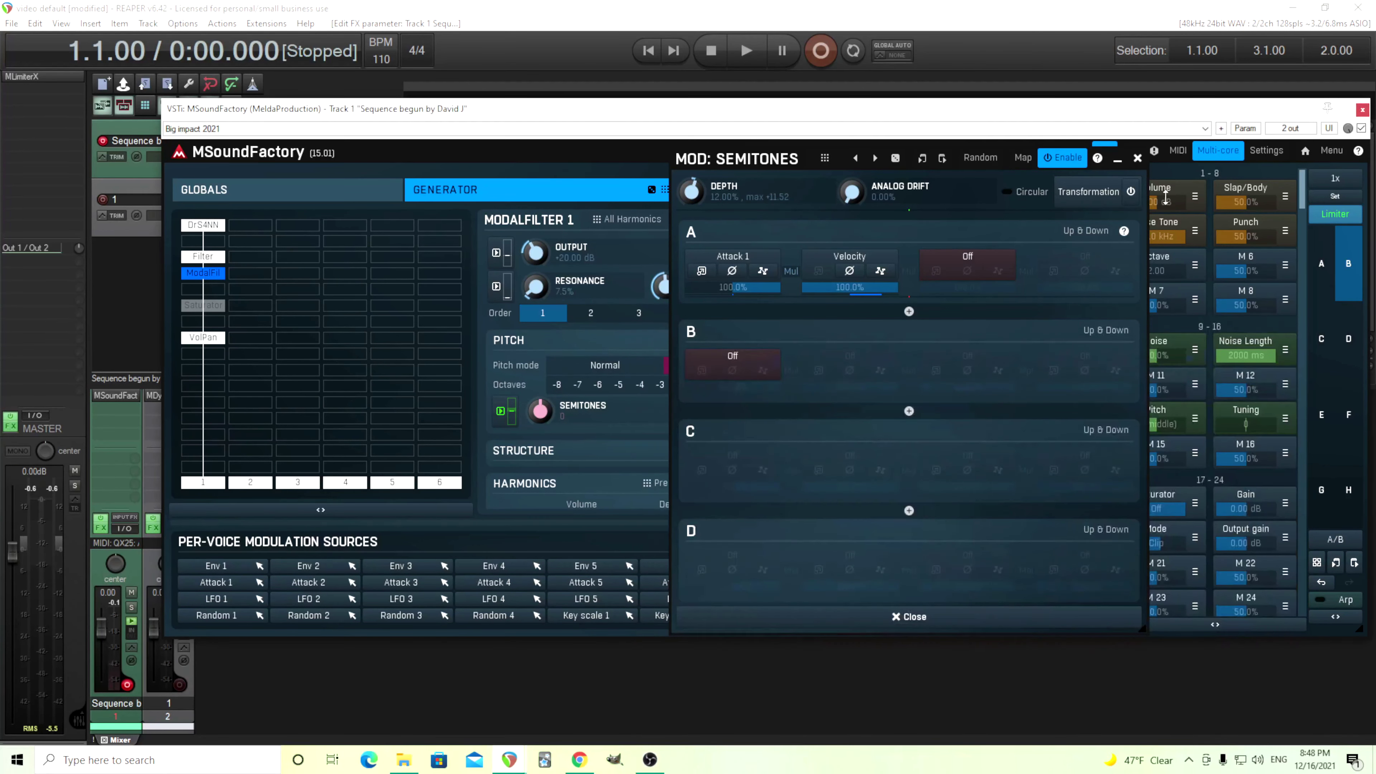
click(1137, 158)
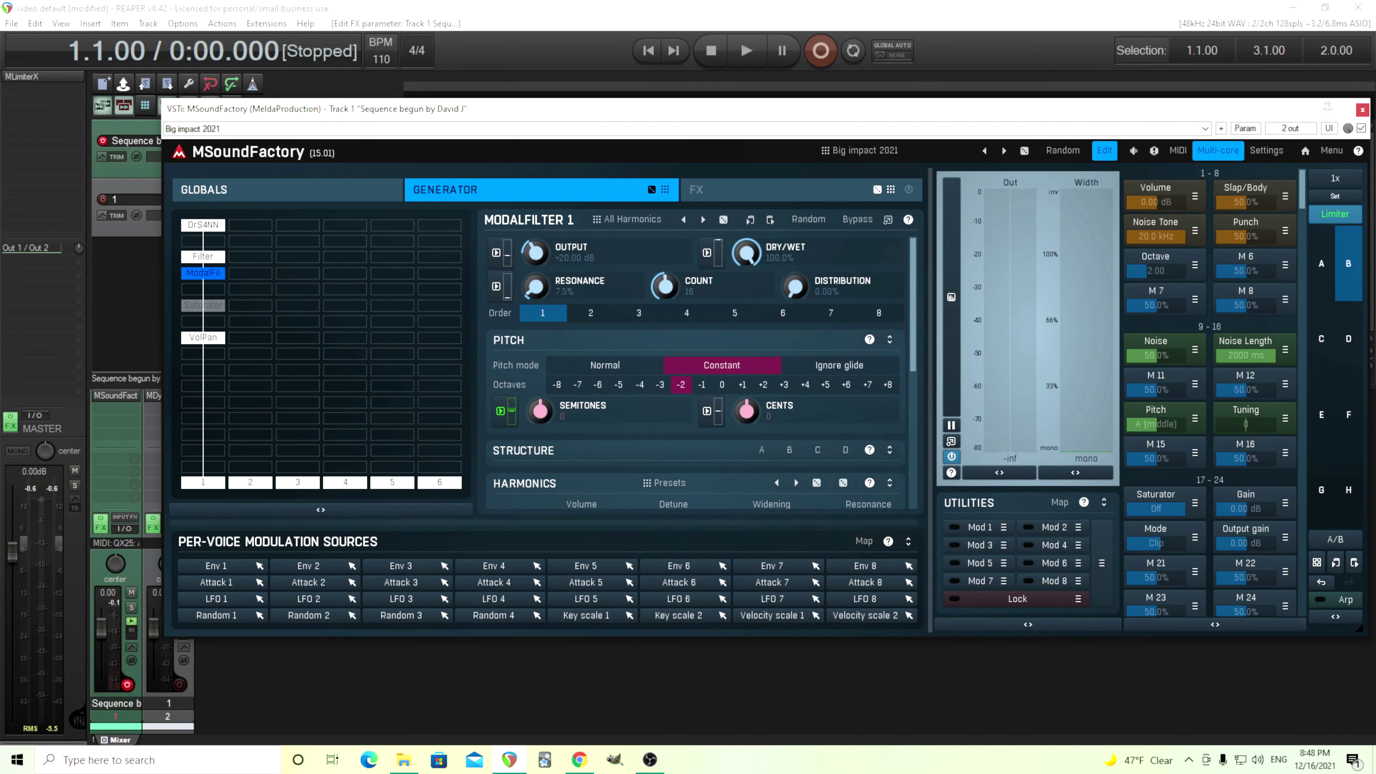
Try the Punch control at 0% and 100%, and restore it to 50%
drag(1246, 237, 1218, 237)
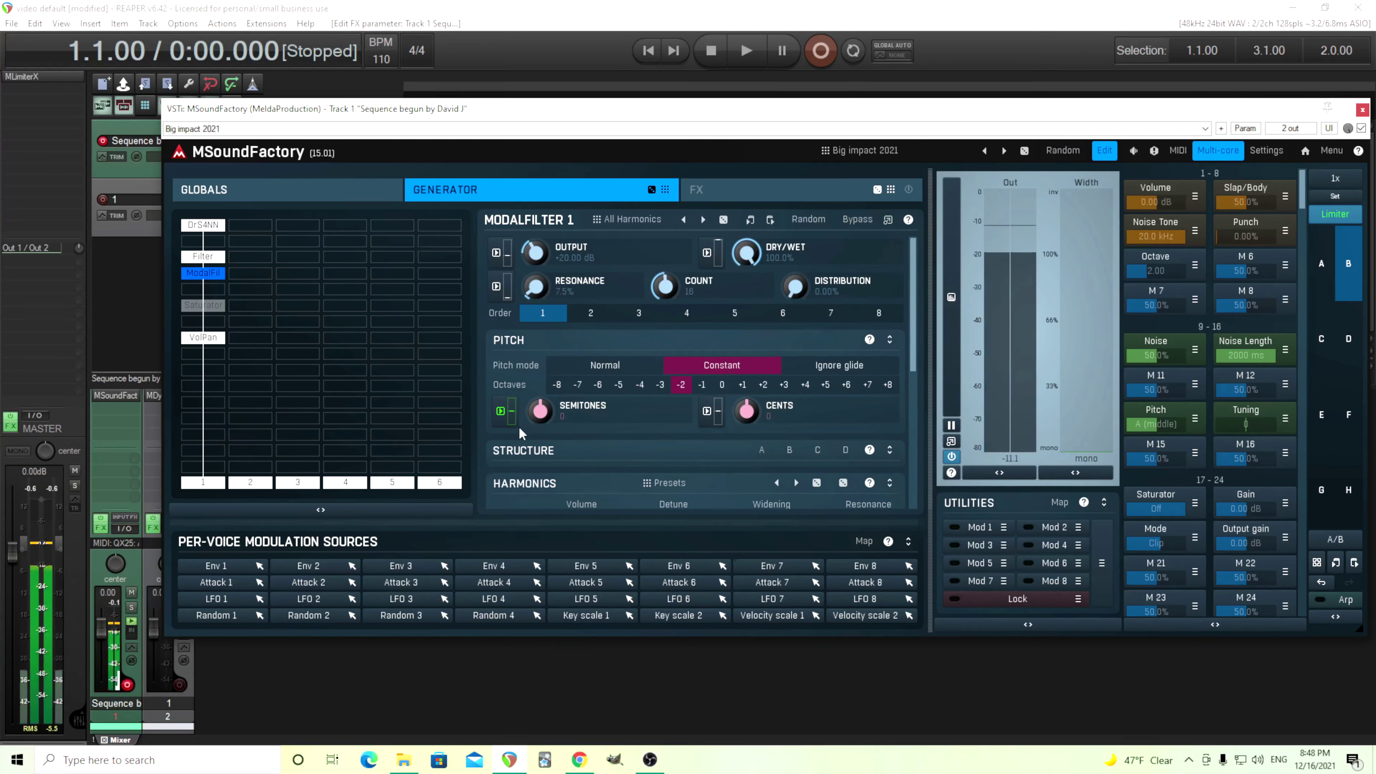
double_click(1246, 237)
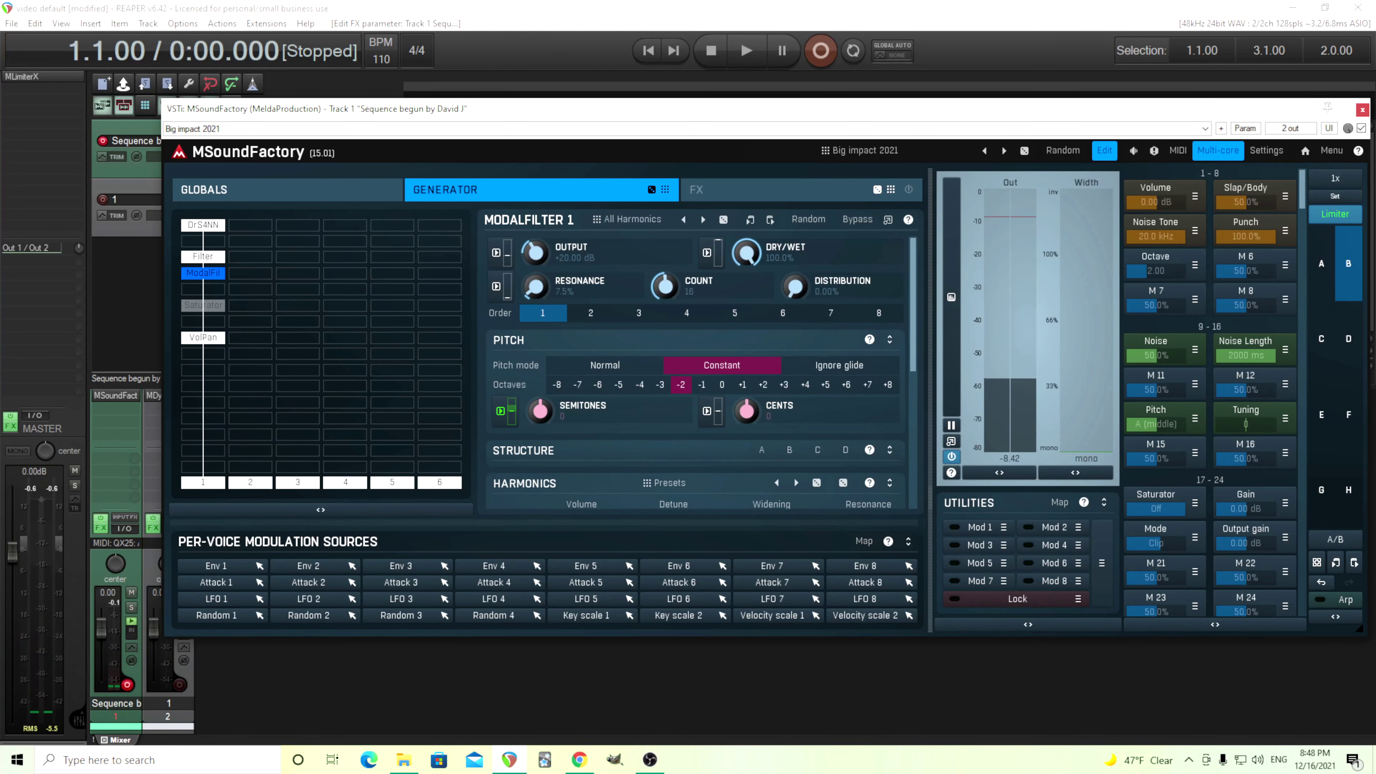
double_click(1246, 237)
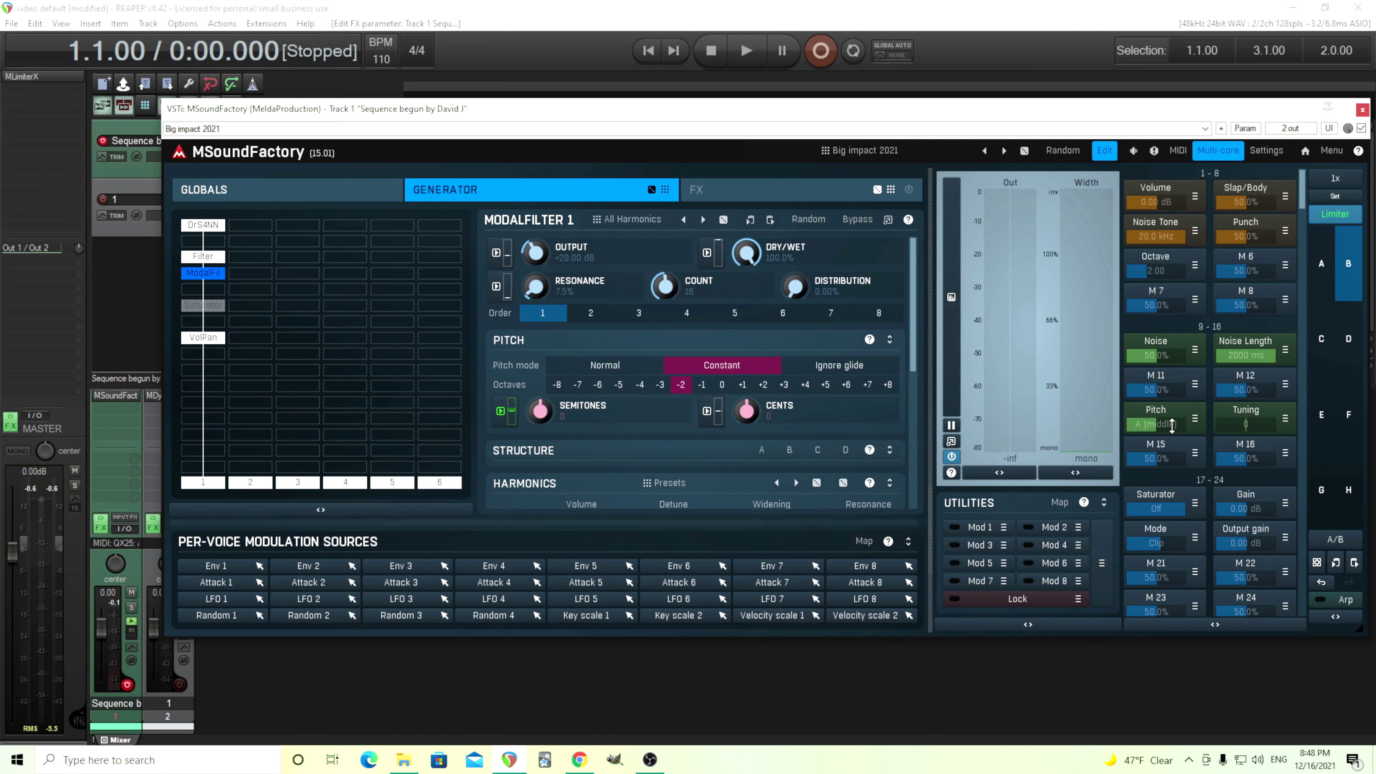
Try the Pitch control at C# and return it to A (middle)
drag(1172, 424, 1172, 442)
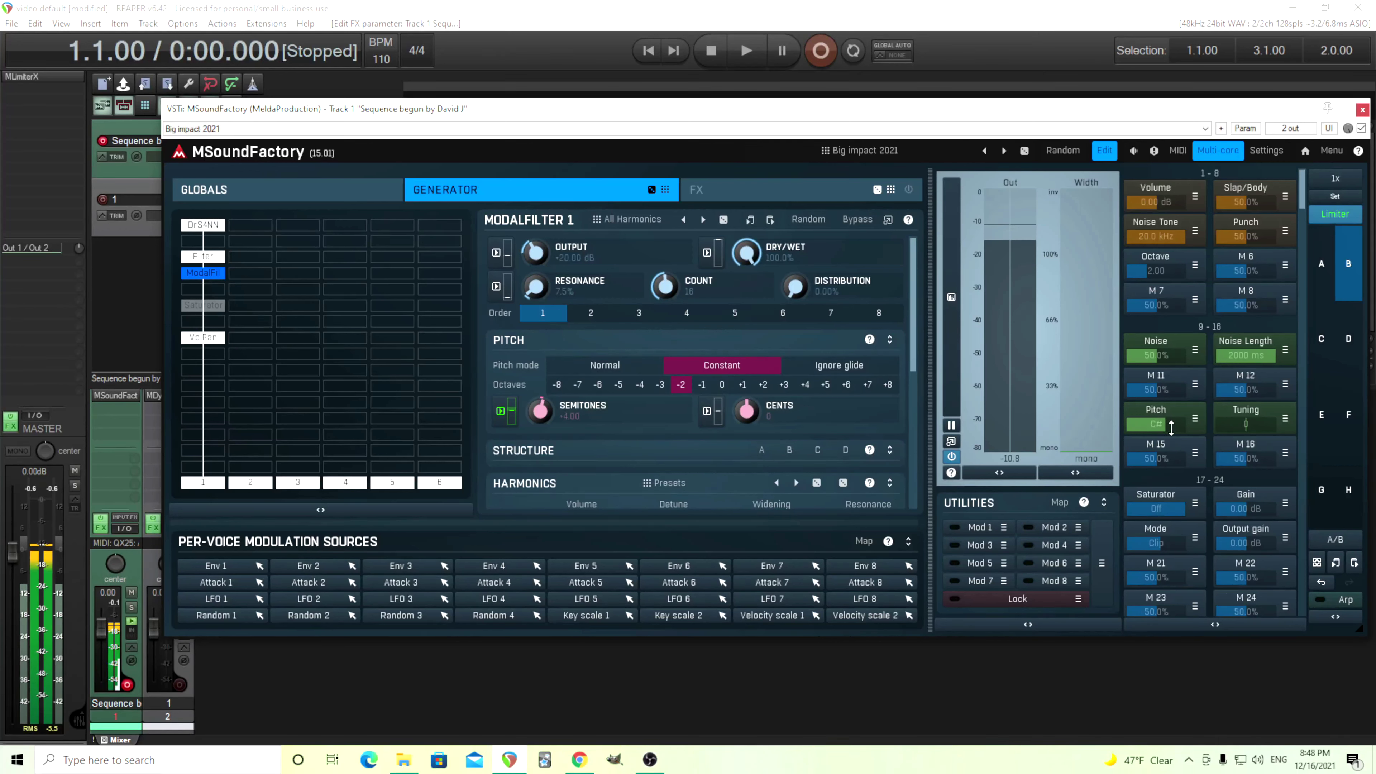
mouse_move(1172, 426)
mouse_down()
mouse_move(1172, 409)
mouse_move(1172, 442)
mouse_move(1172, 424)
mouse_up()
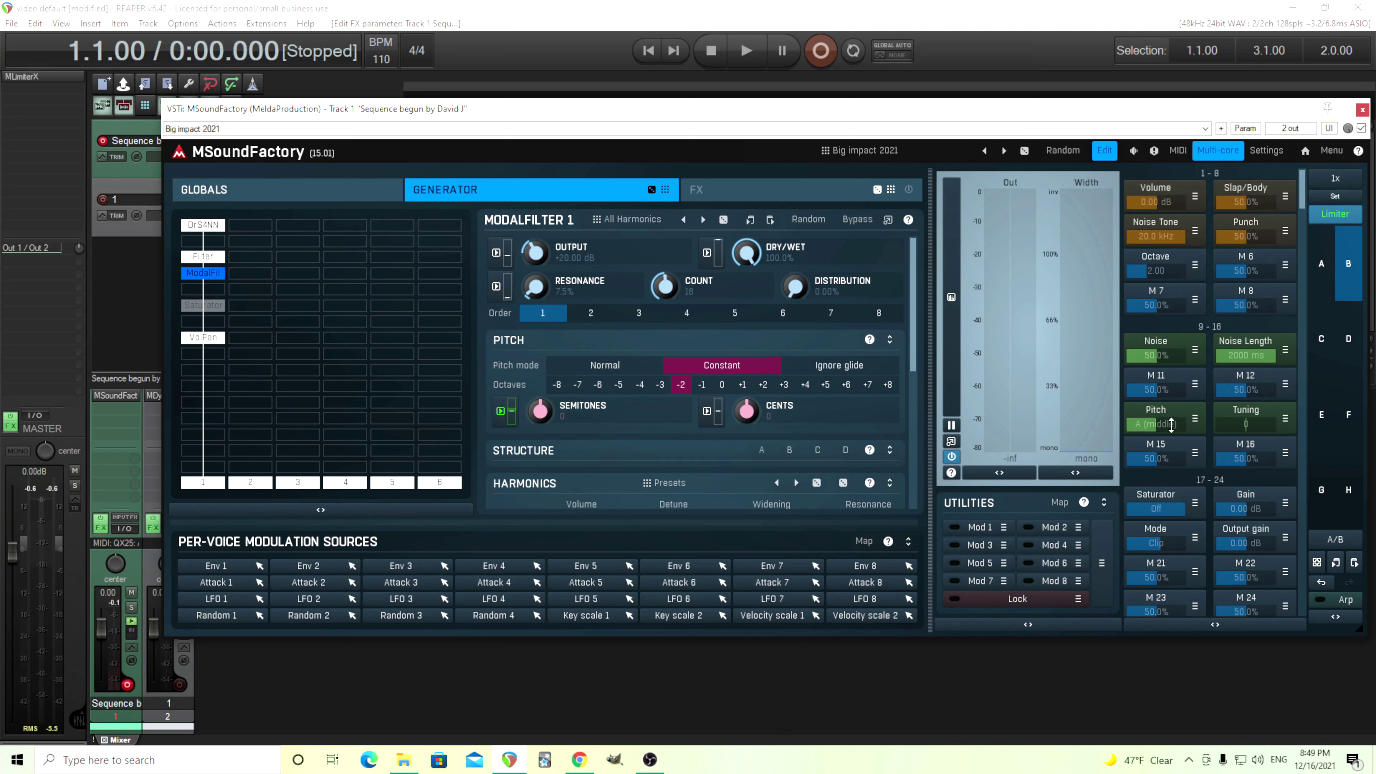
Expand the ModalFilter's Structure section and move its X position from structure A fully to structure B at 100%
mouse_move(1246, 424)
mouse_down()
mouse_move(1246, 410)
mouse_move(1246, 424)
mouse_up()
click(890, 450)
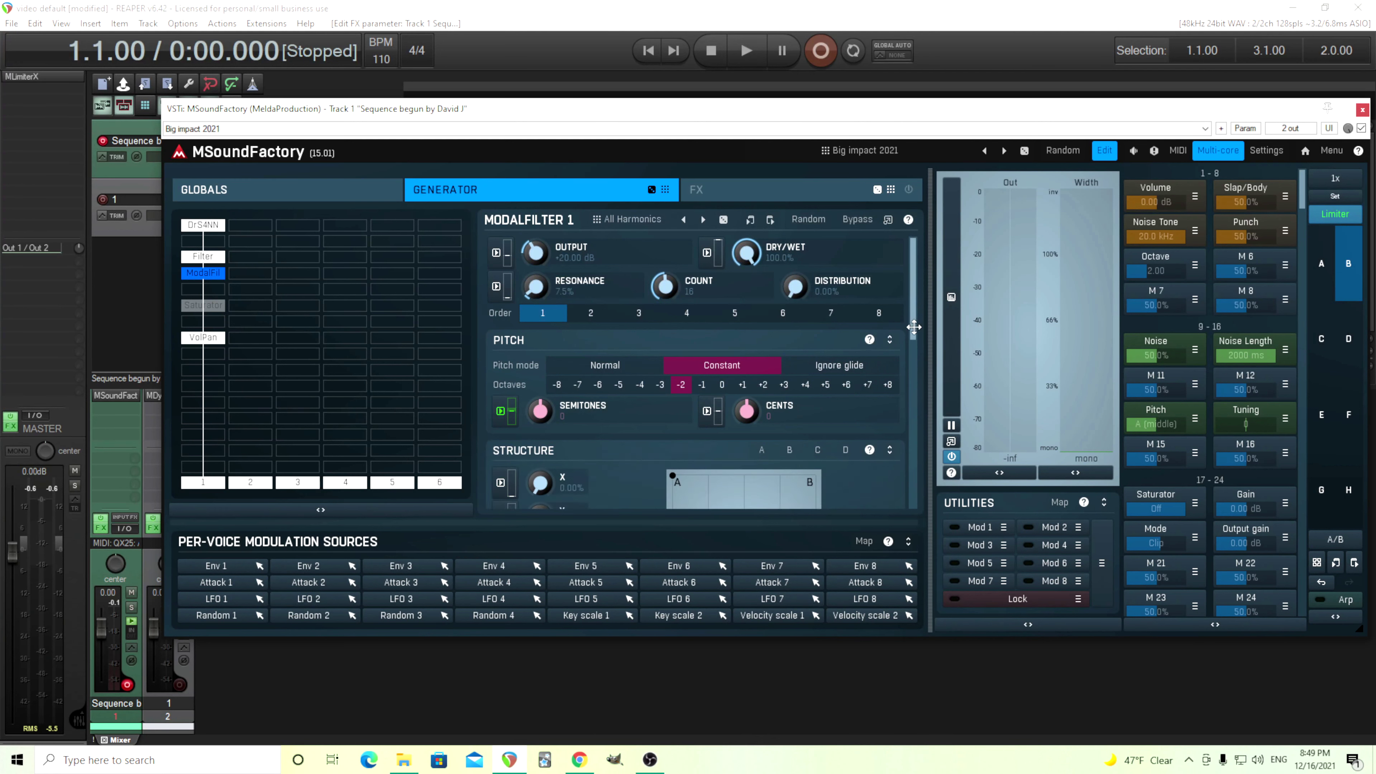
drag(913, 325, 938, 402)
scroll(916, 380, up, 1)
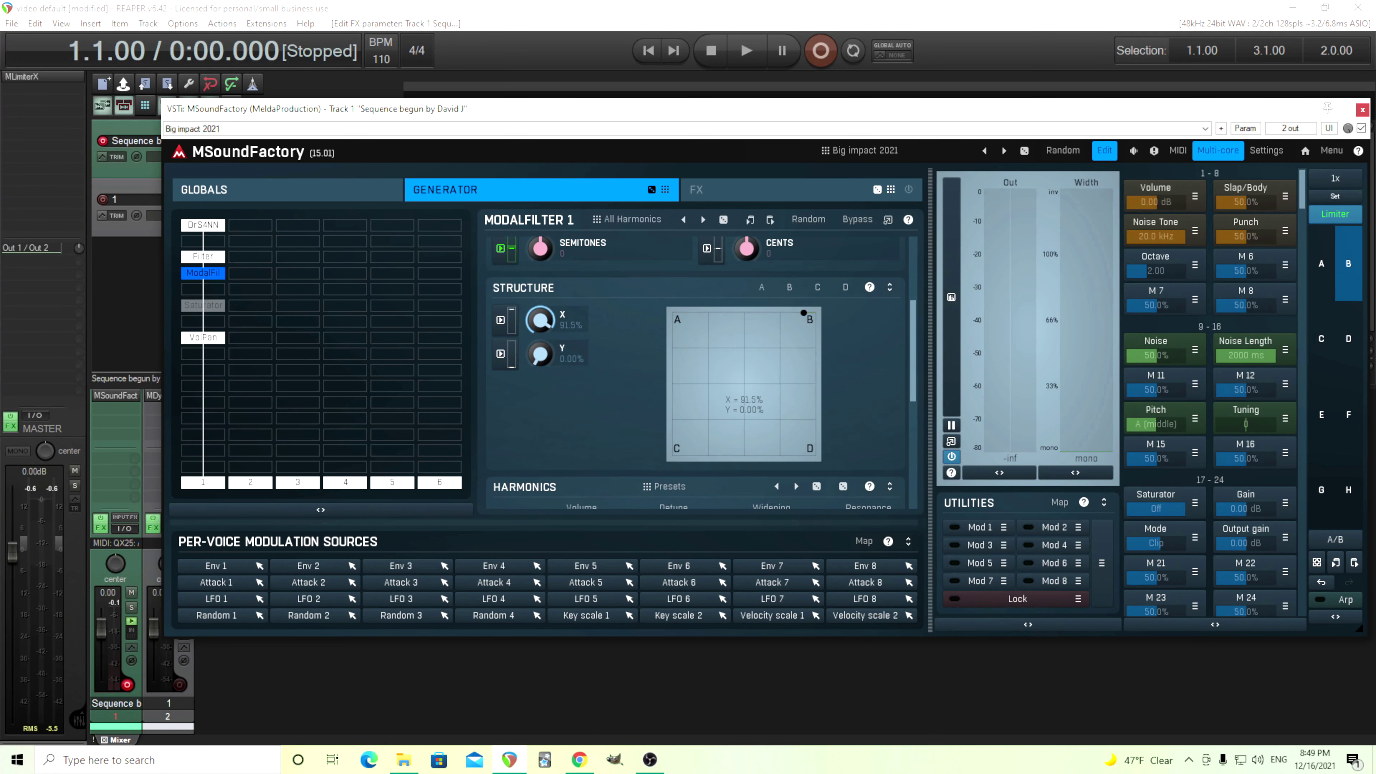
drag(541, 321, 540, 293)
Audition the Chan presets Snare, Snare 2, High tom, Low tom and Smack tom in Harmonic Structure B, and load Low tom 2
click(786, 290)
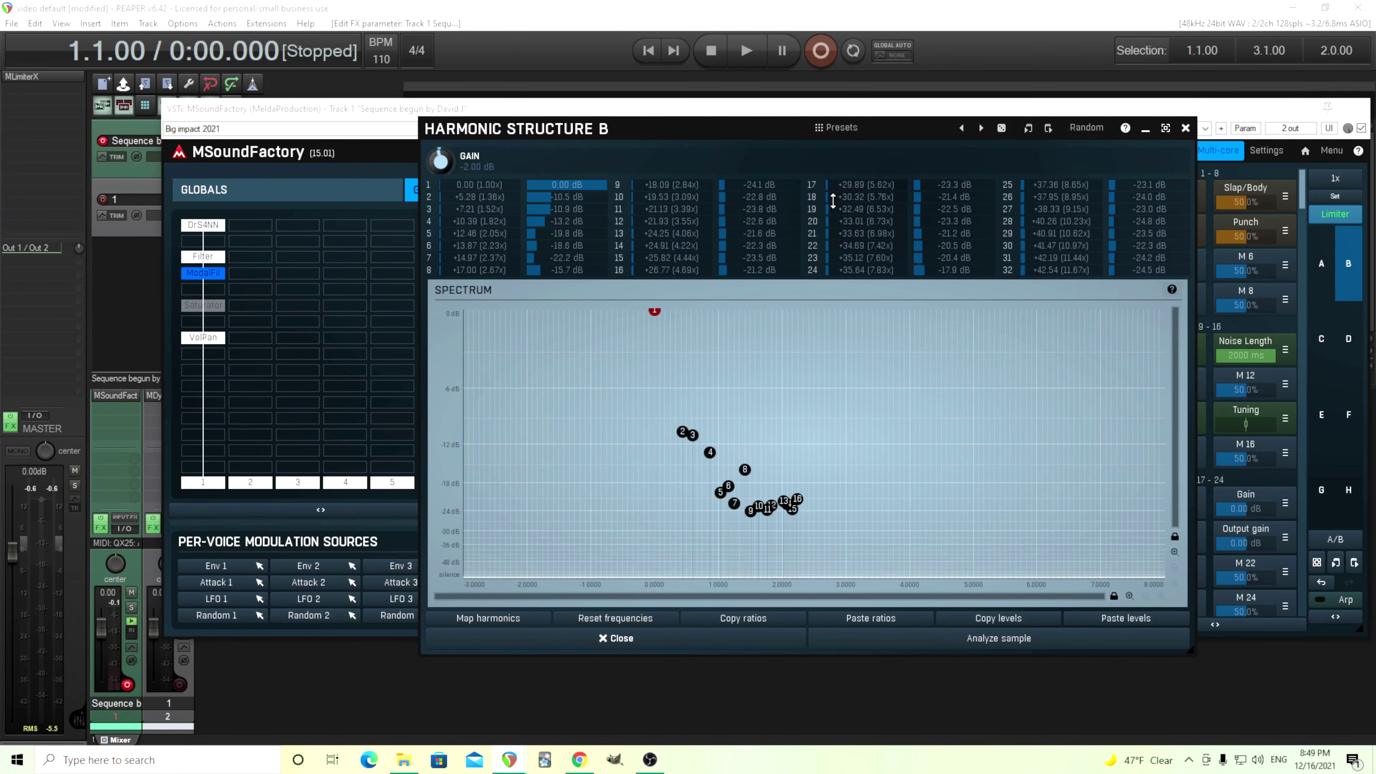
click(865, 130)
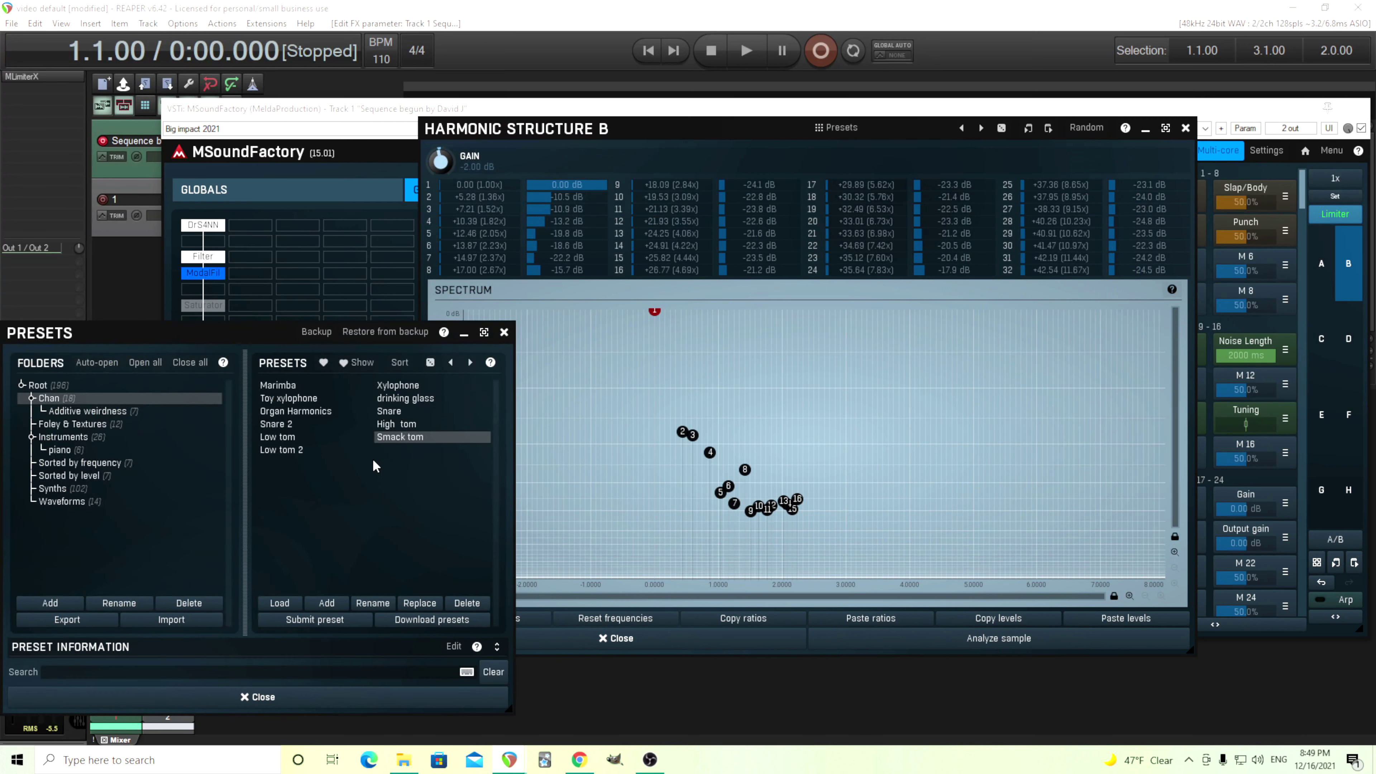
click(389, 412)
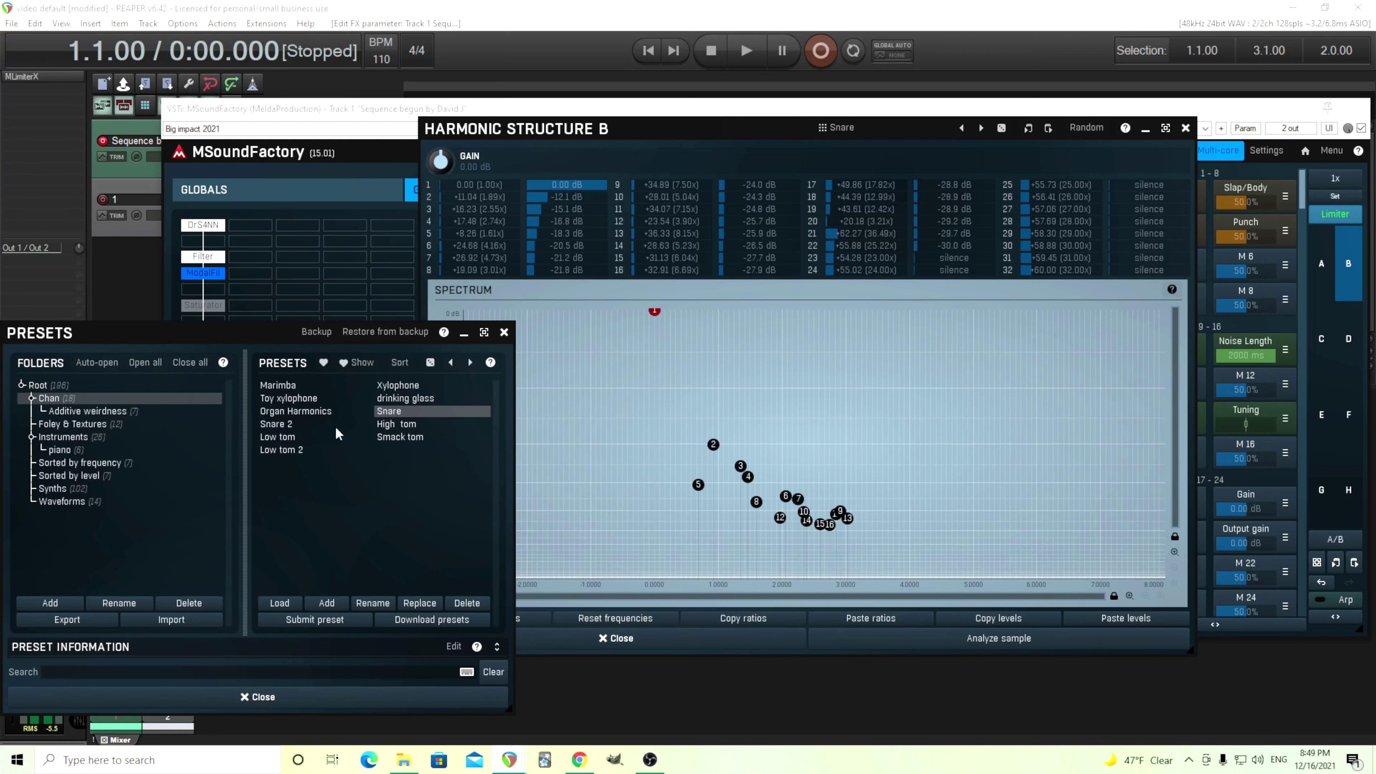
click(294, 424)
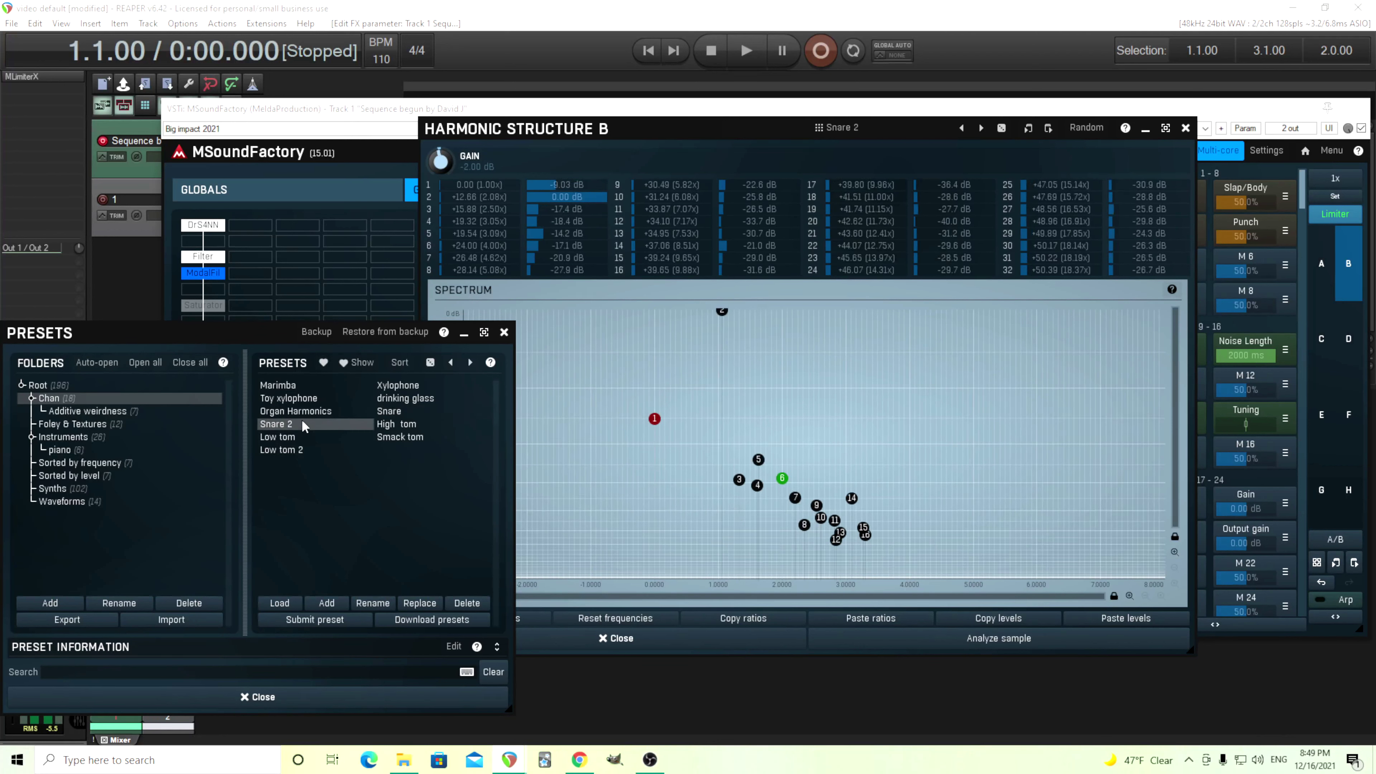
click(388, 424)
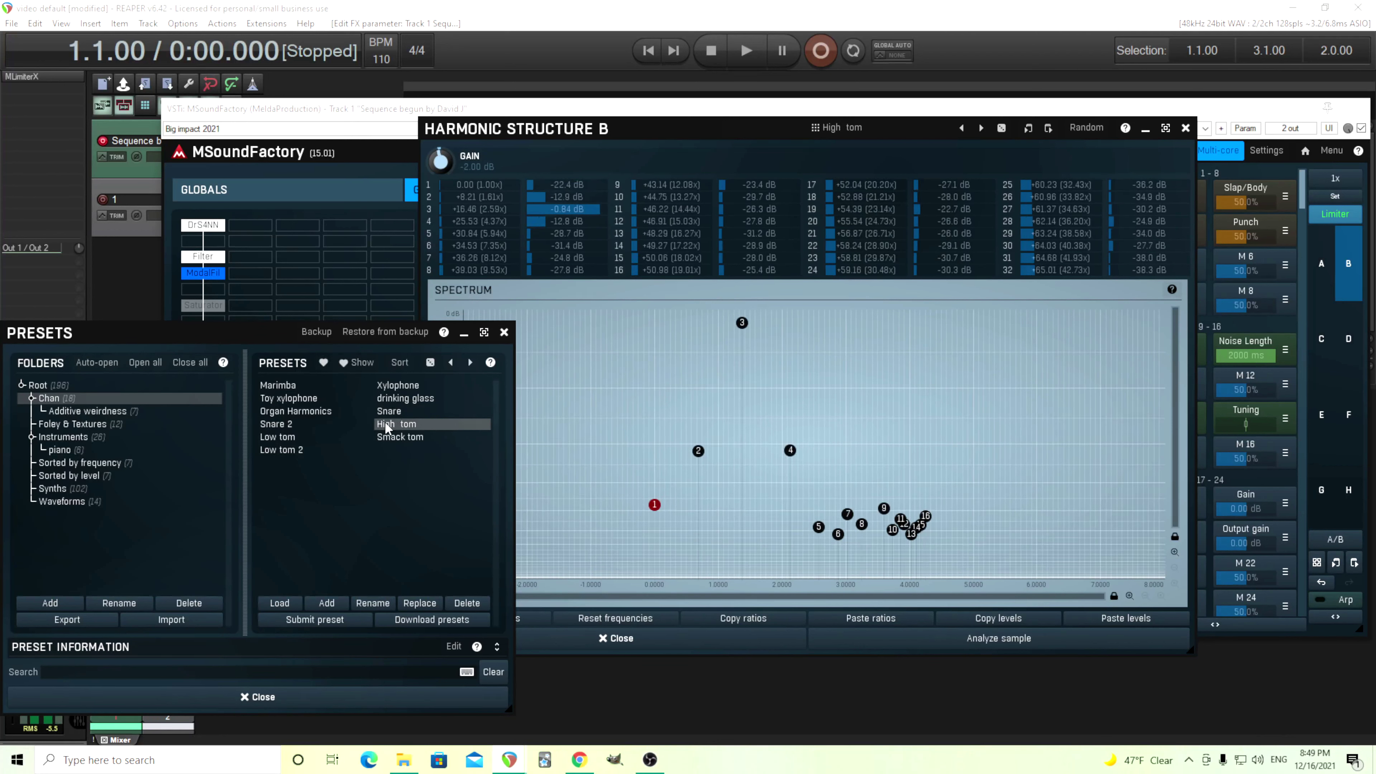
click(295, 438)
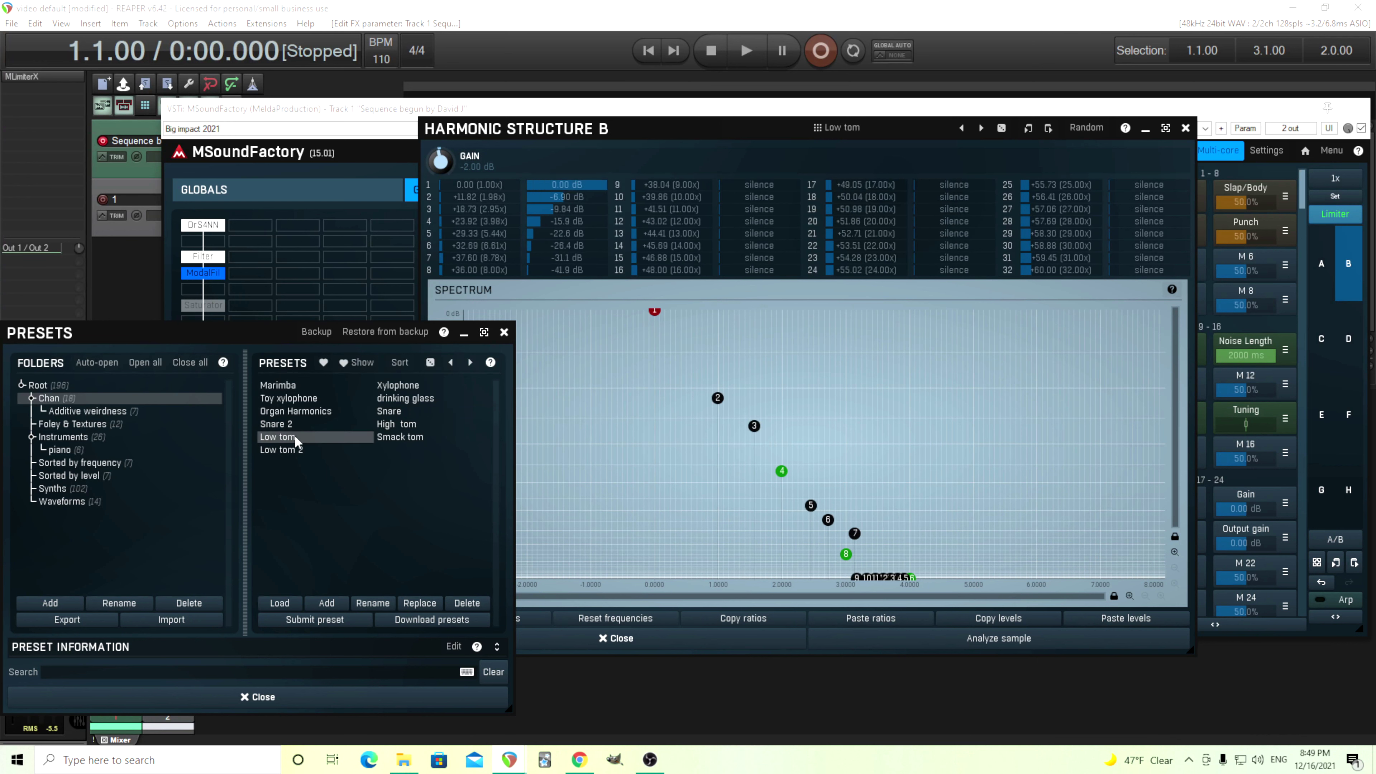
click(392, 437)
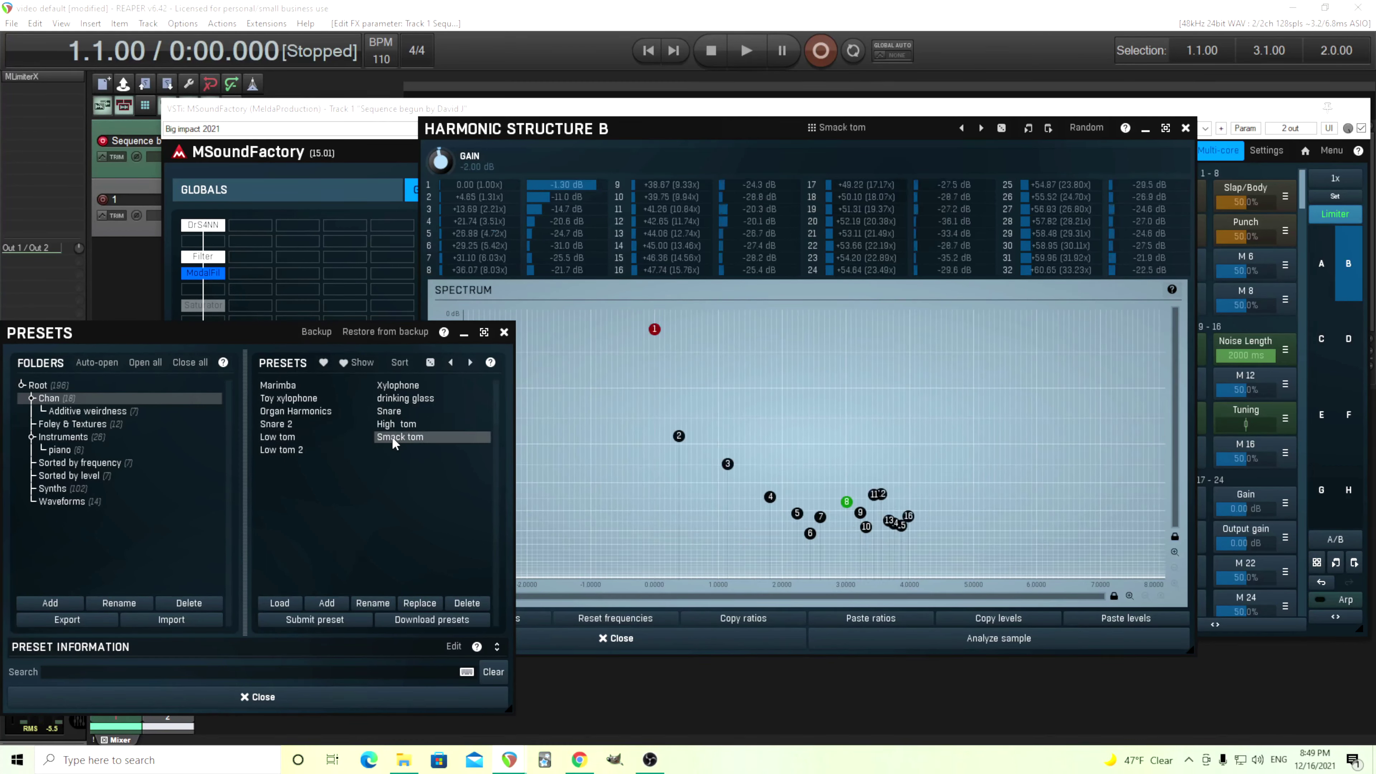
click(293, 450)
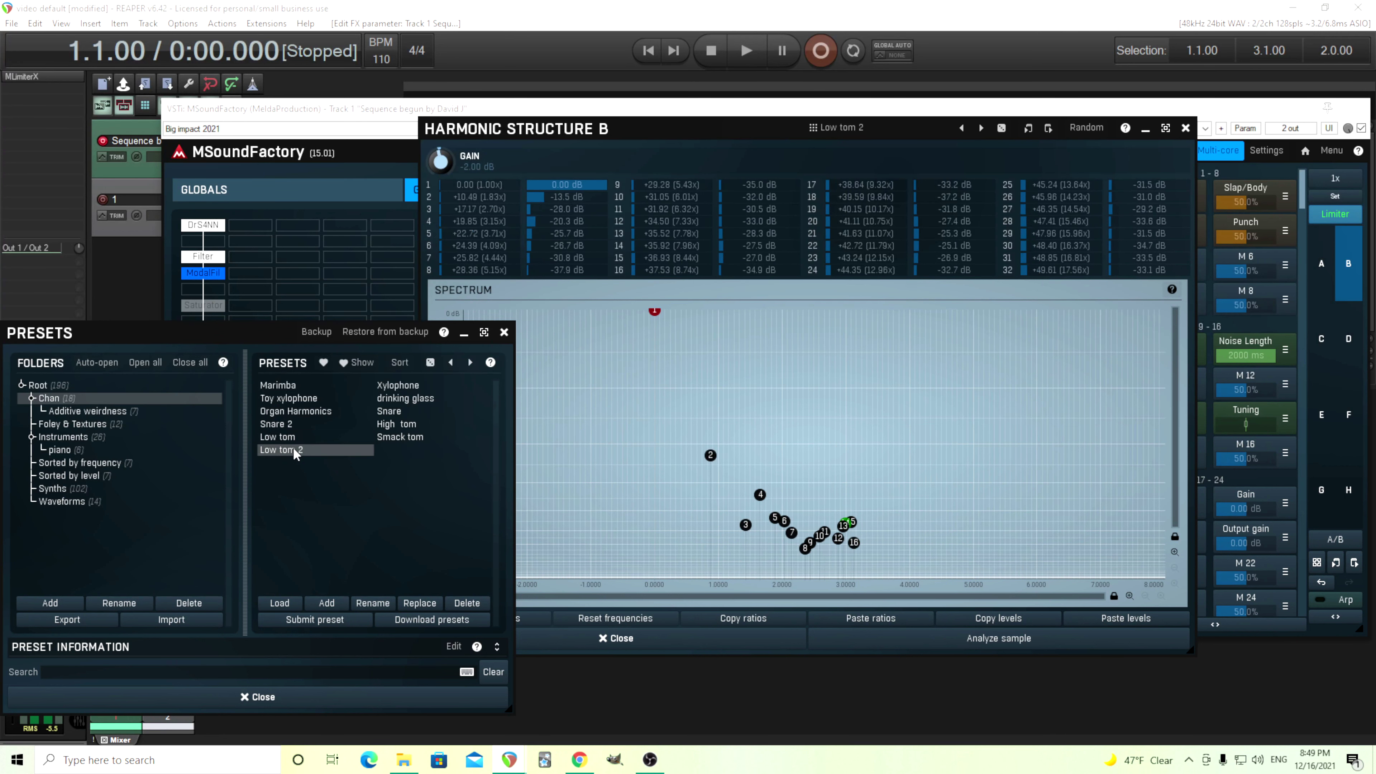
click(679, 645)
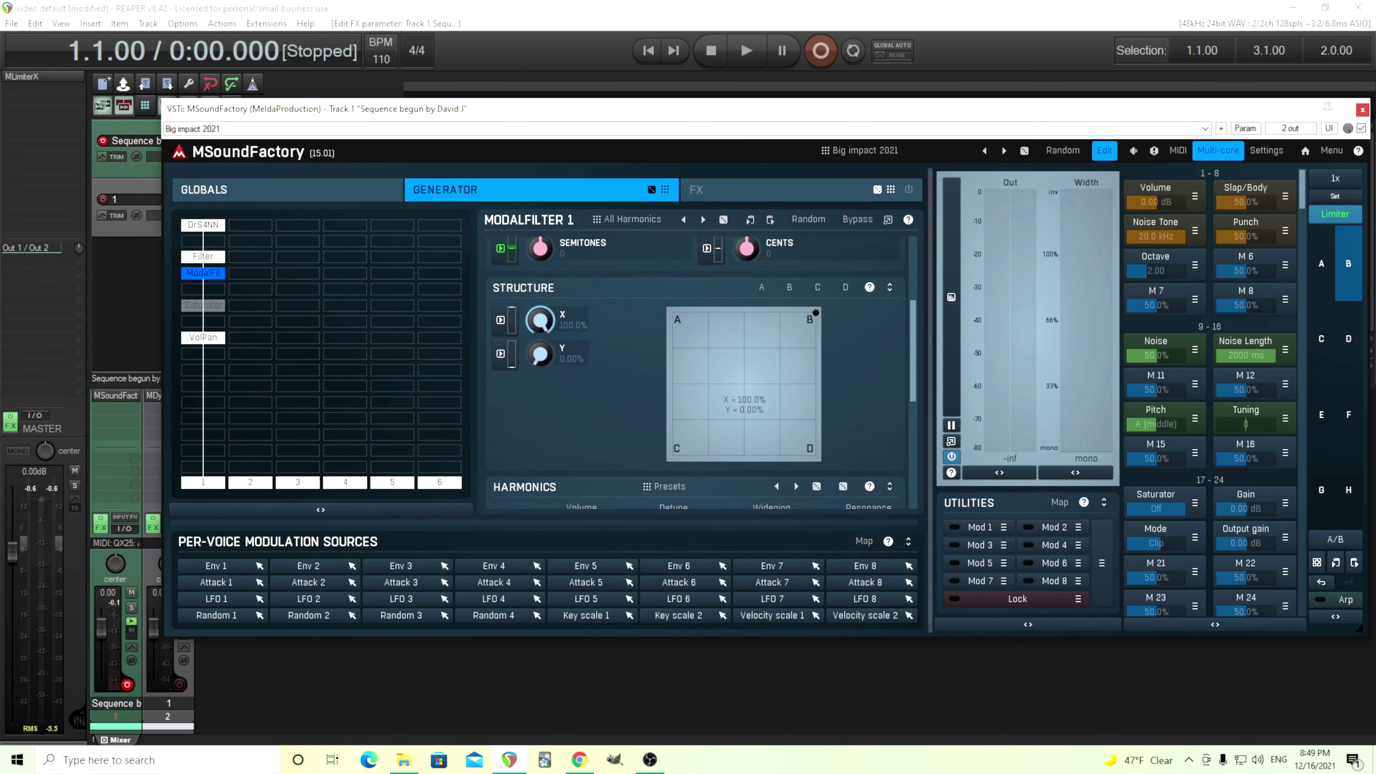
Compare structures A and B on the ModalFilter's XY pad, and raise the gain of Harmonic Structure B
mouse_move(811, 316)
mouse_down()
mouse_move(673, 313)
mouse_move(812, 314)
mouse_up()
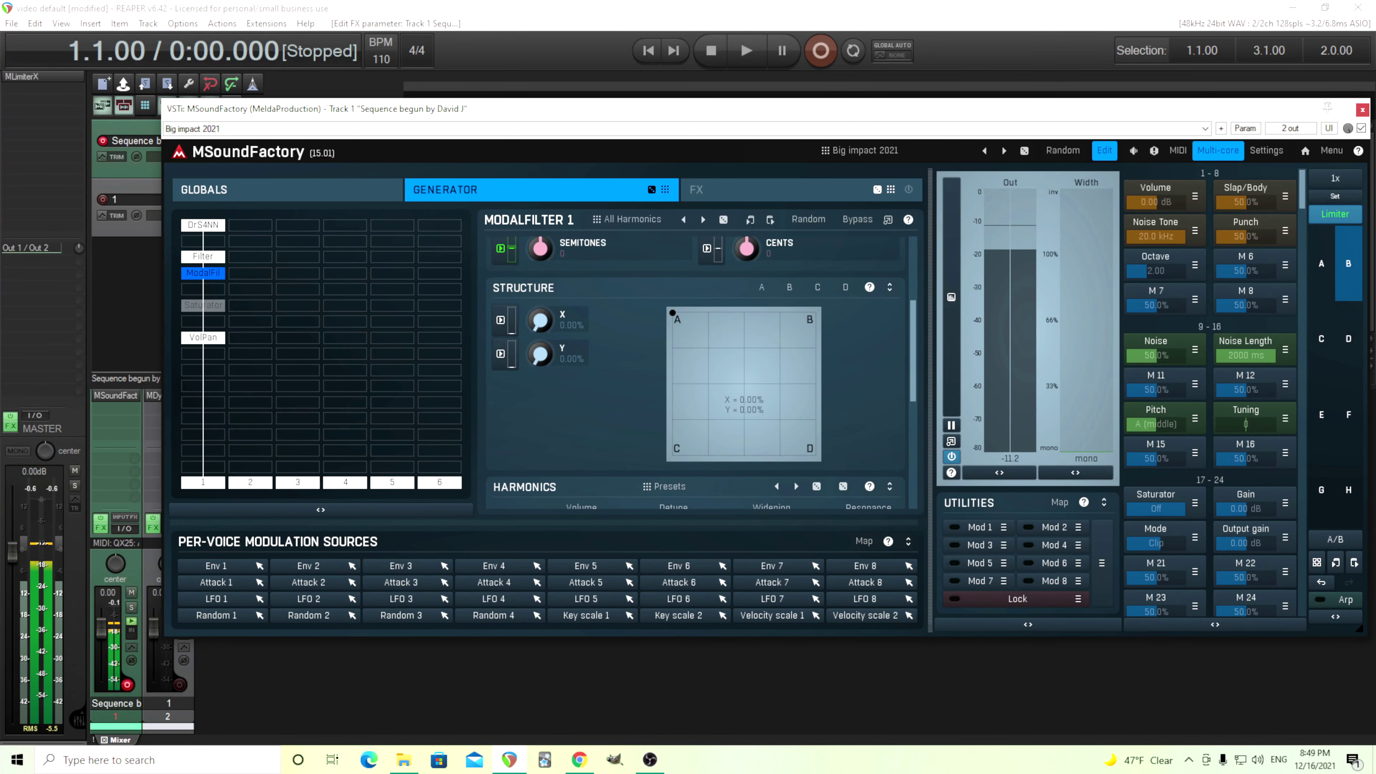
click(811, 317)
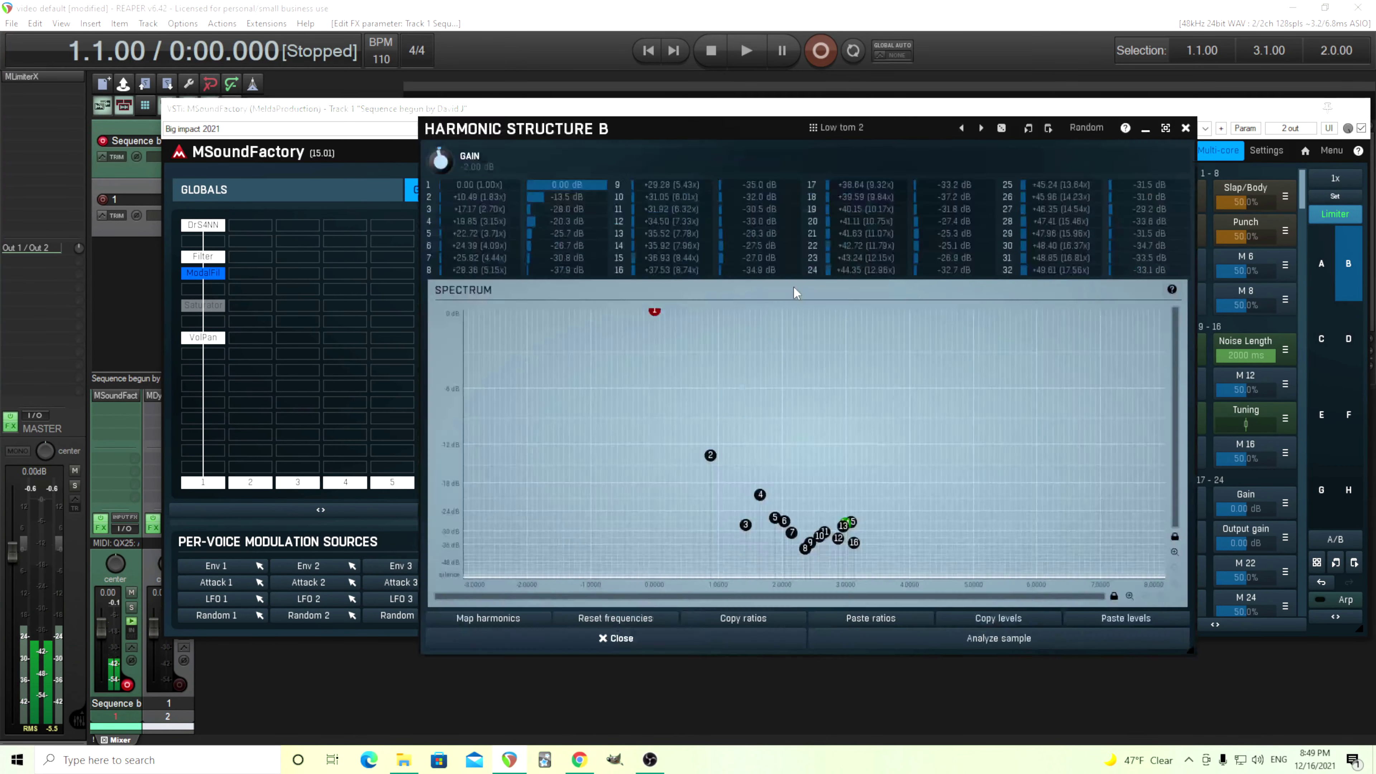
drag(440, 161, 440, 153)
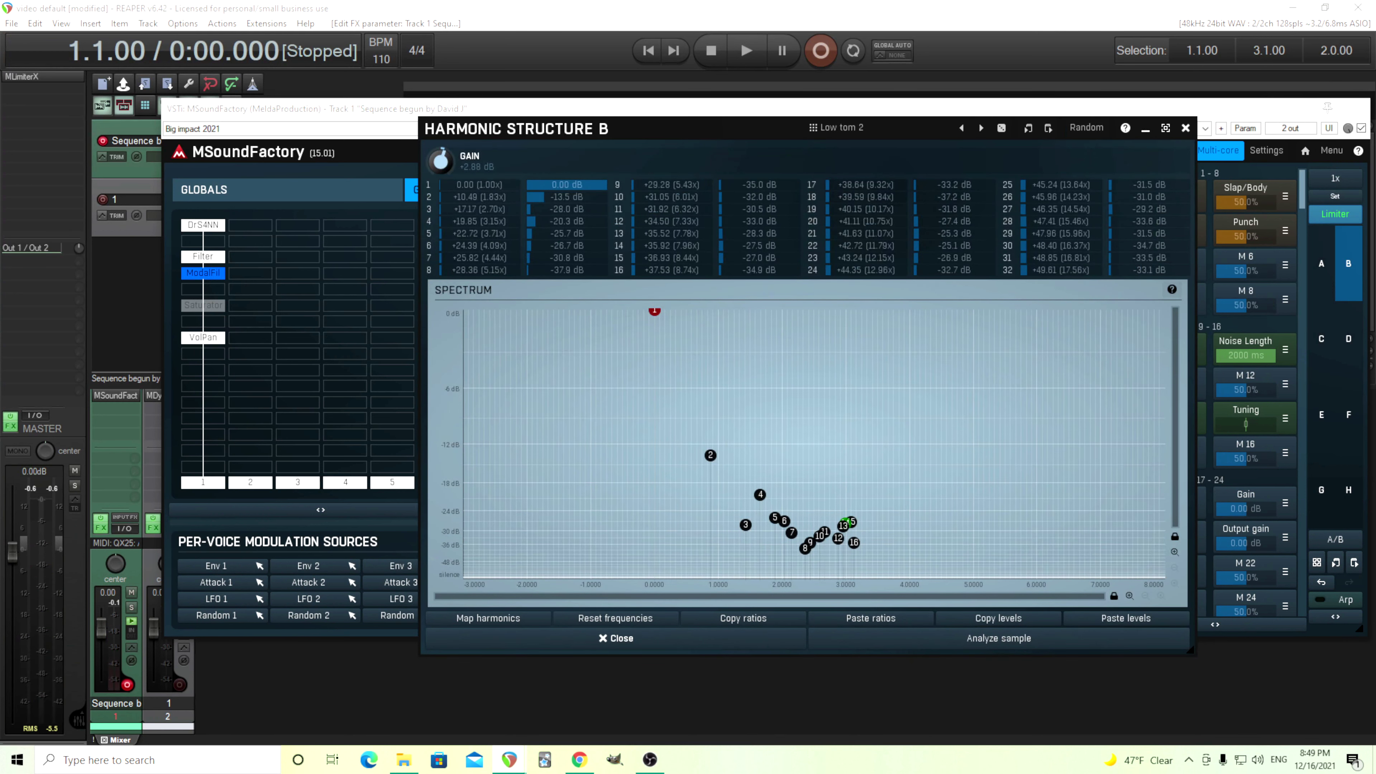
click(1186, 128)
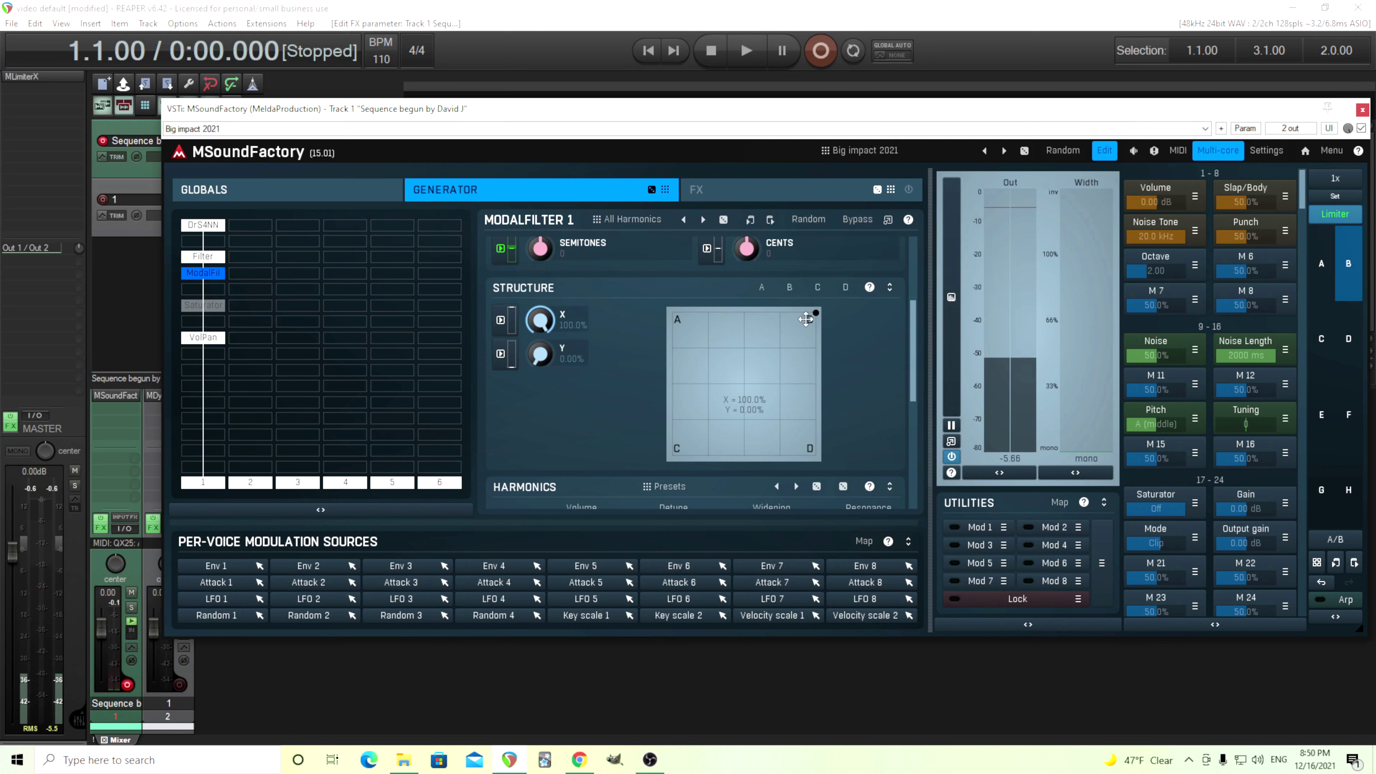
Audition the structure B corner again, and examine the Harmonic Structure B editor and its Analyze sample option
mouse_move(815, 313)
mouse_down()
mouse_move(674, 313)
mouse_move(815, 313)
mouse_up()
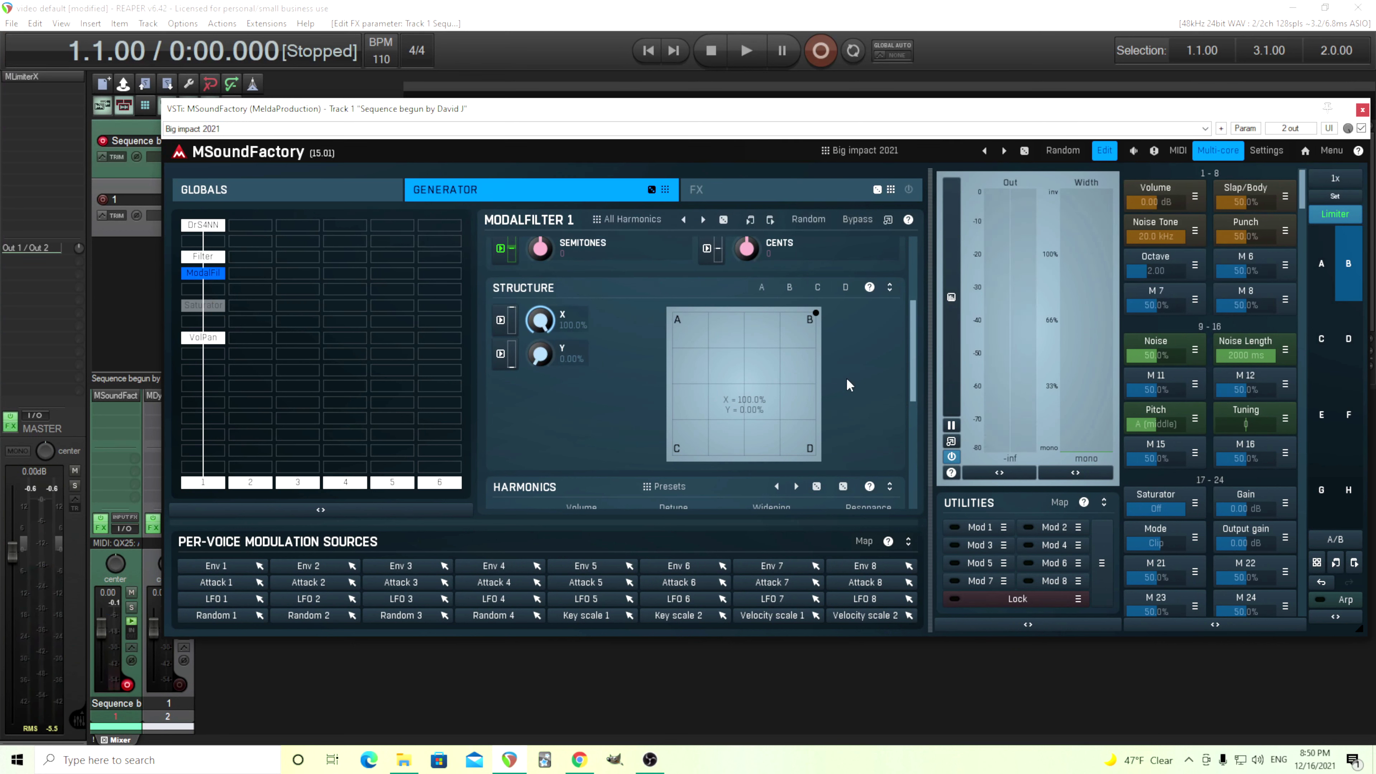
click(789, 287)
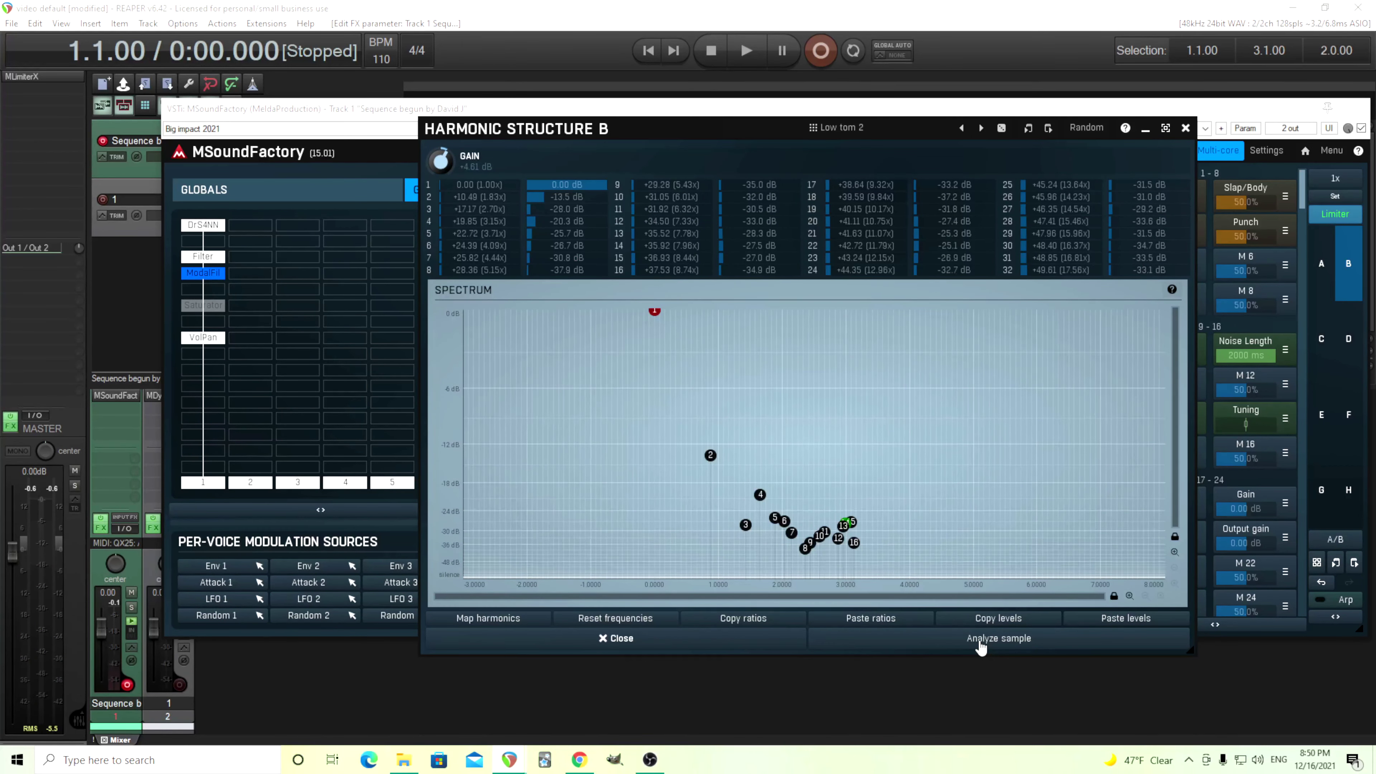
click(1186, 128)
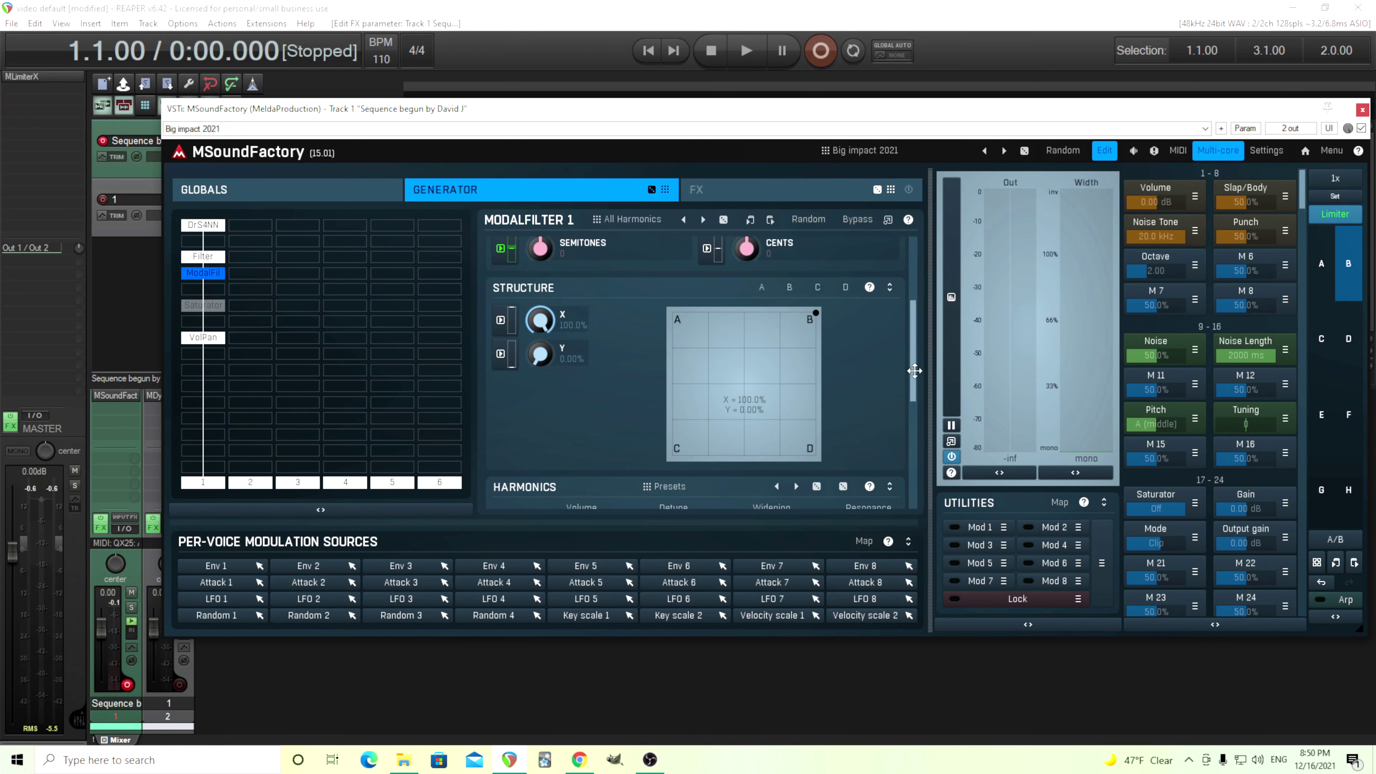
Try the ModalFilter's Normal pitch mode and return it to Constant
scroll(915, 371, up, 3)
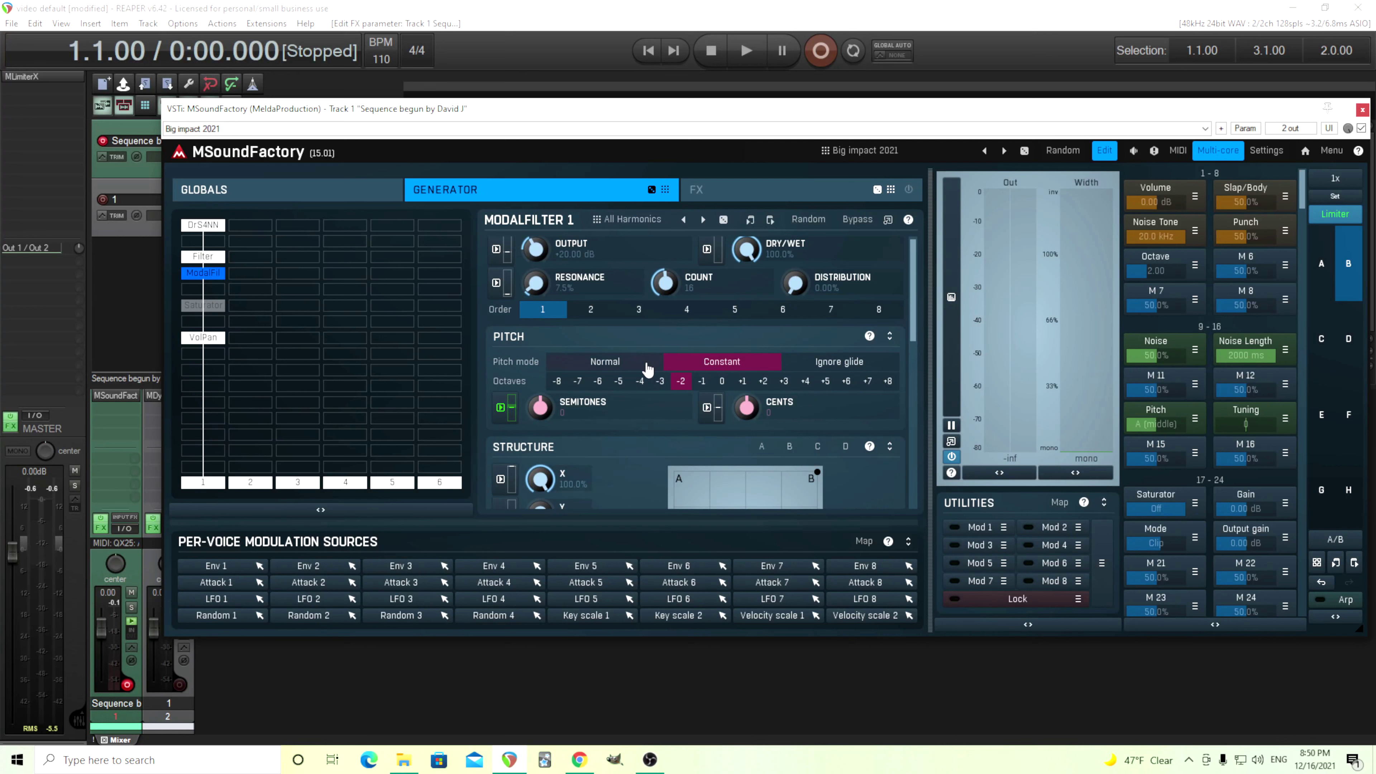
click(633, 365)
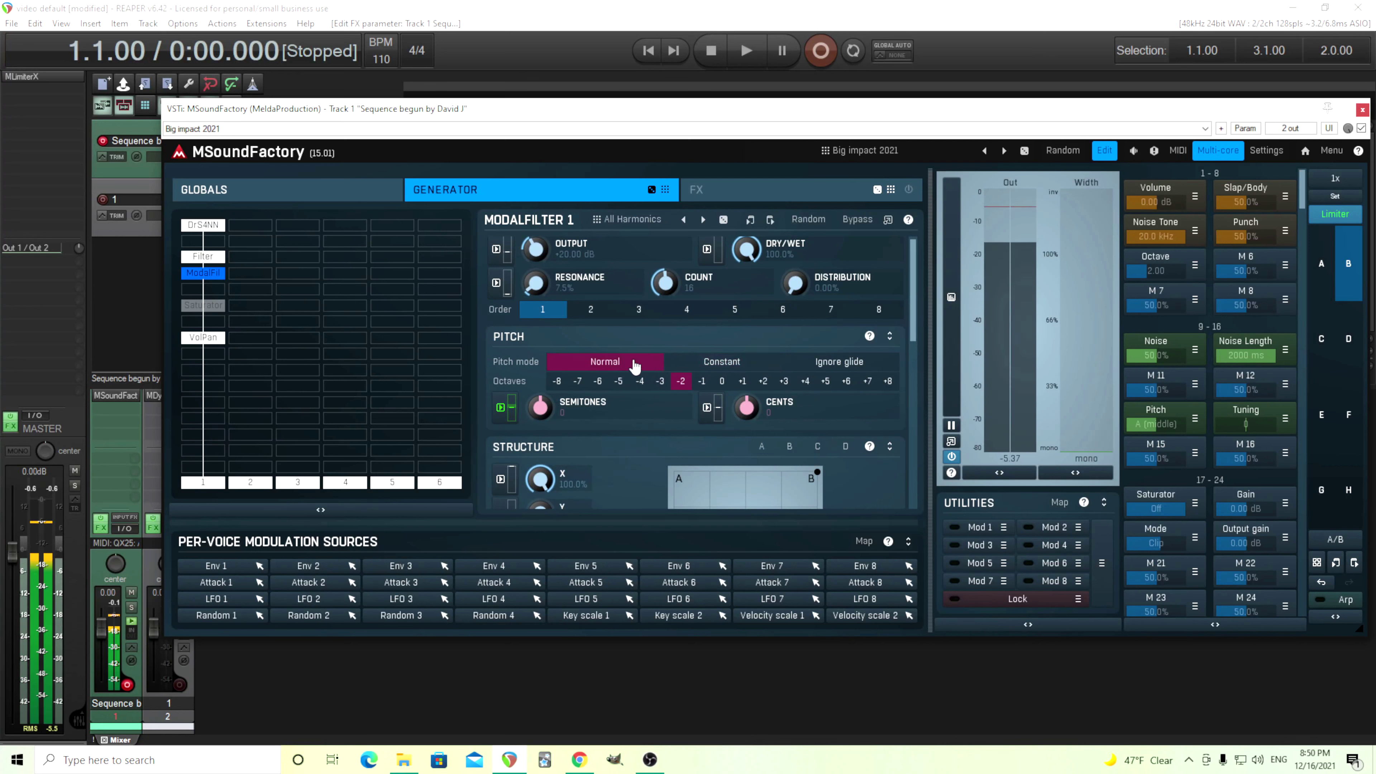
click(701, 369)
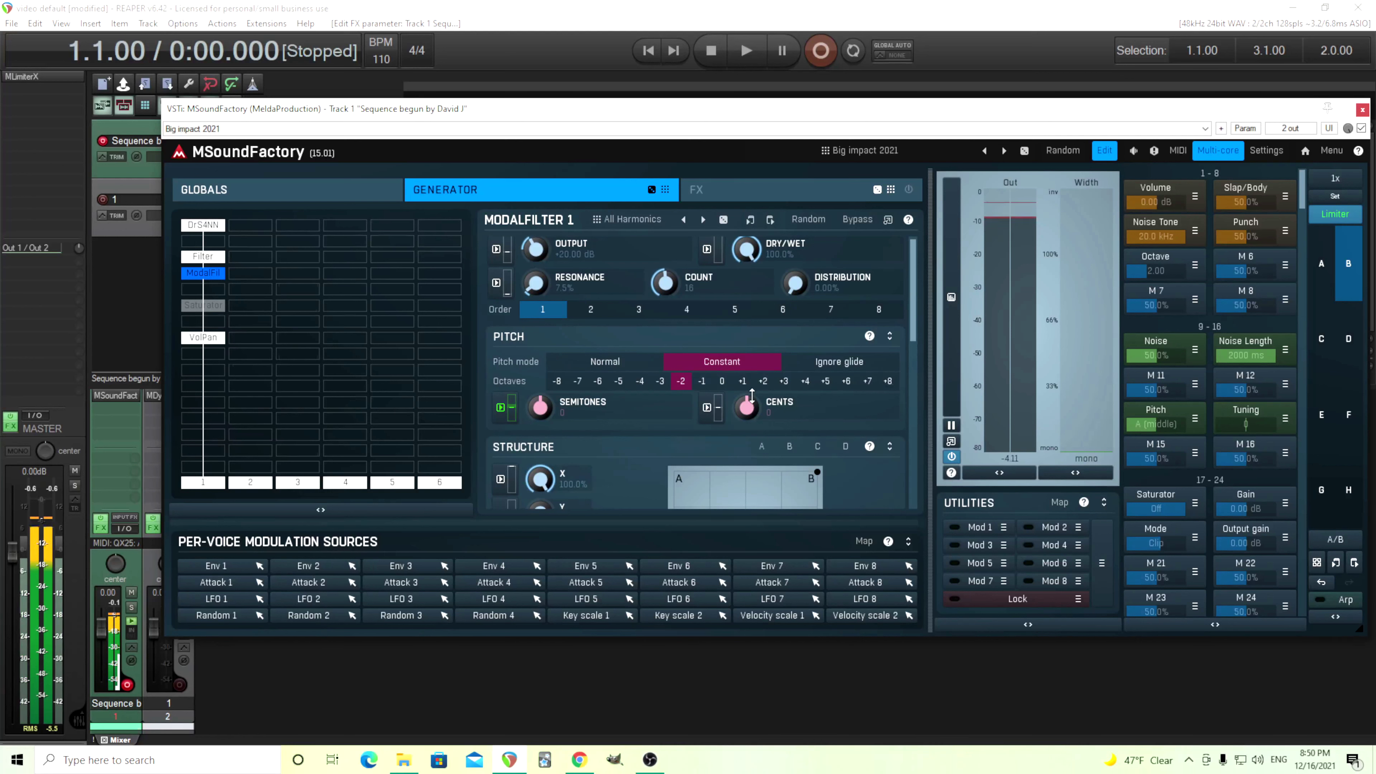
Try the ModalFilter's octave shift at -1, +1 and +2, and restore it to -2
click(722, 382)
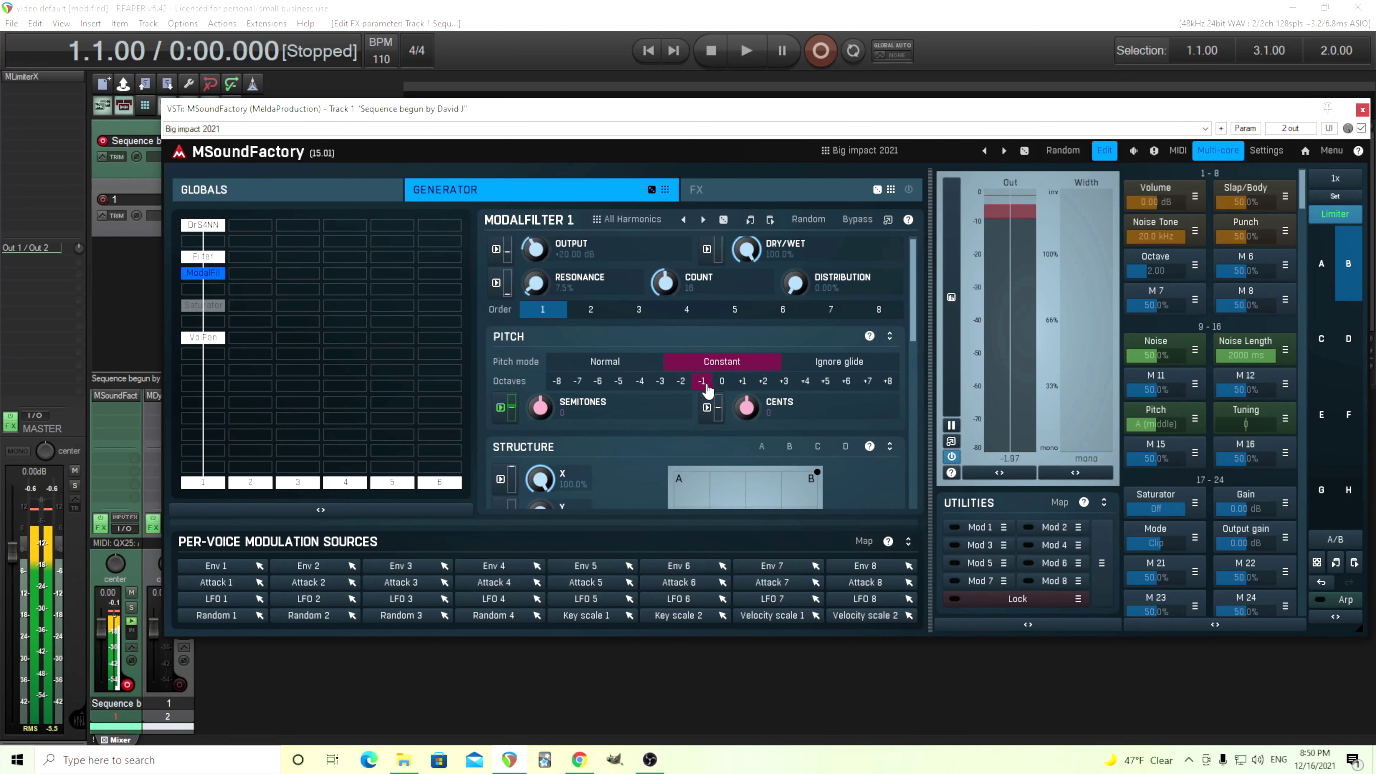
click(742, 381)
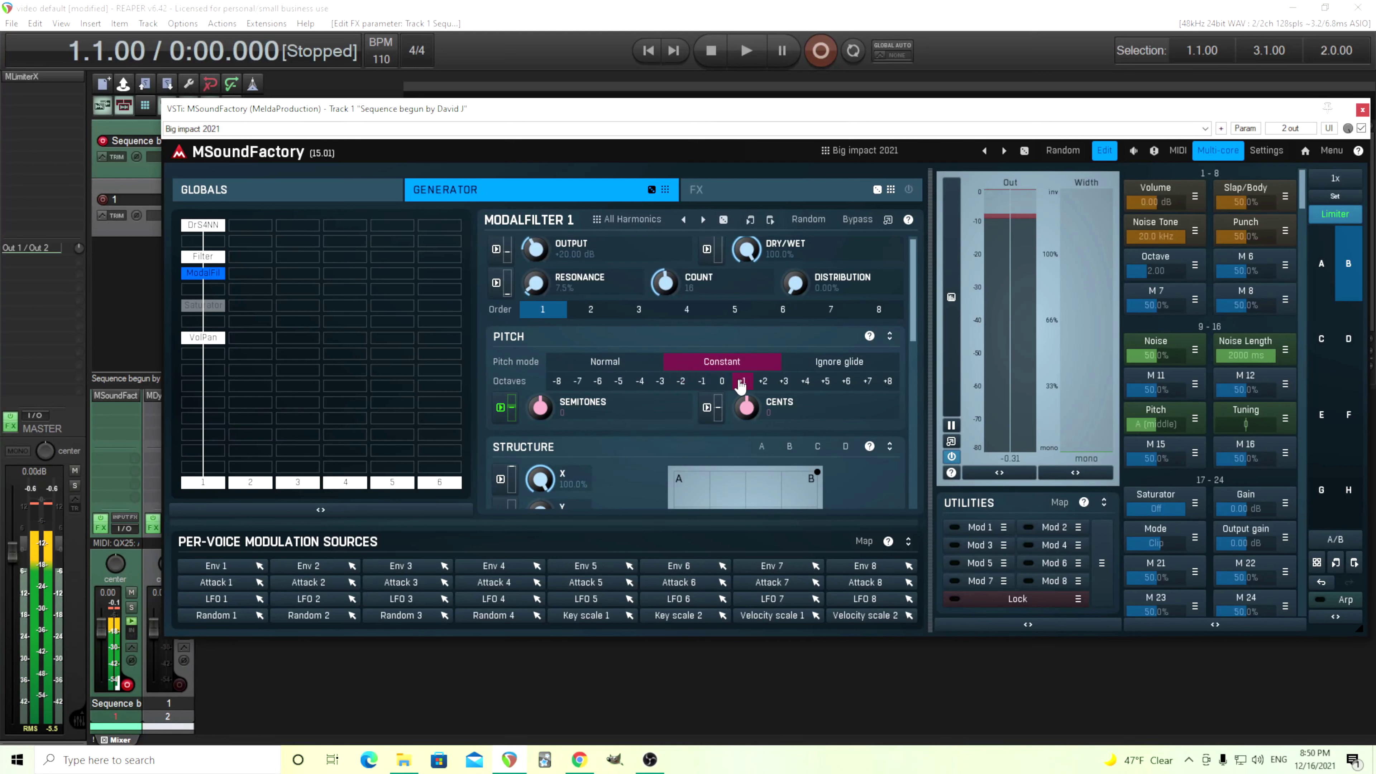
click(763, 382)
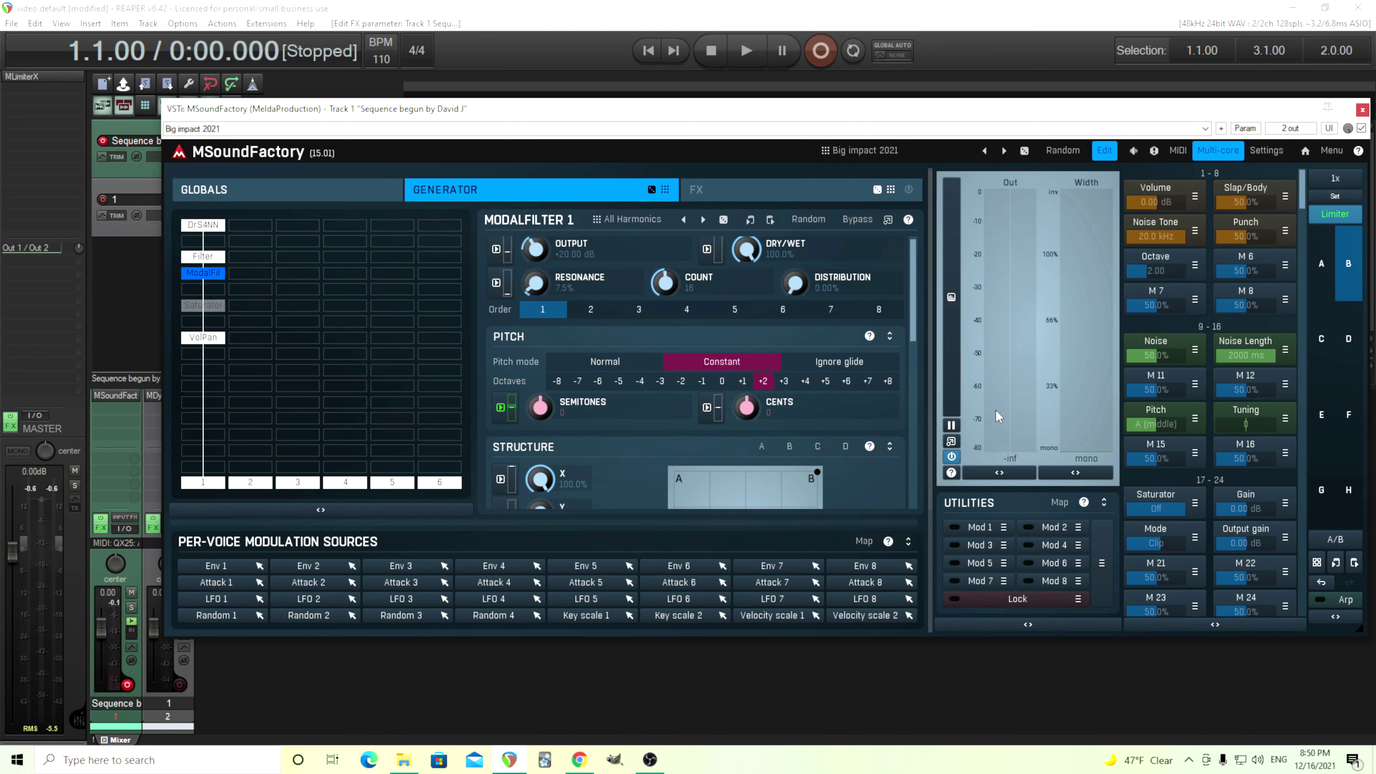
click(681, 381)
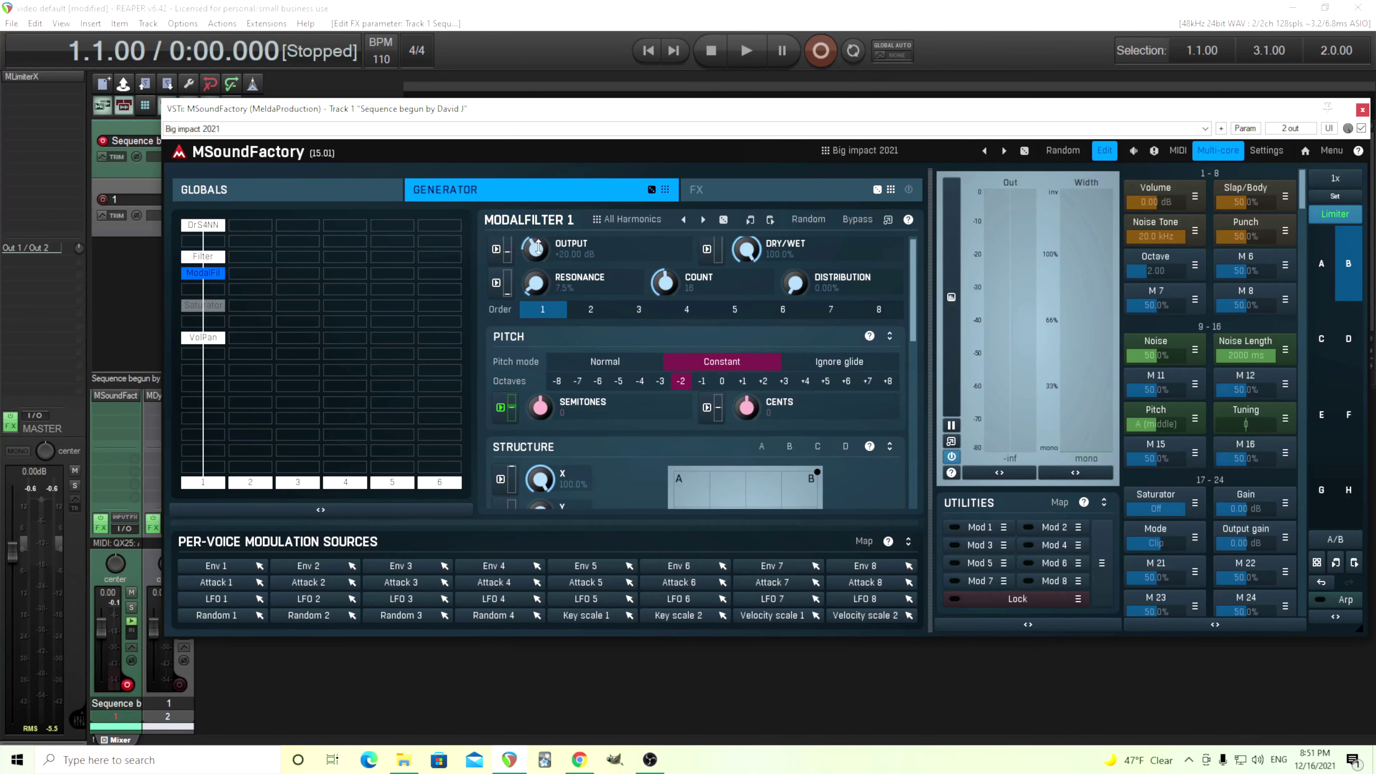
Set the gain of Harmonic Structure B to +2.00 dB and close its editor
click(787, 449)
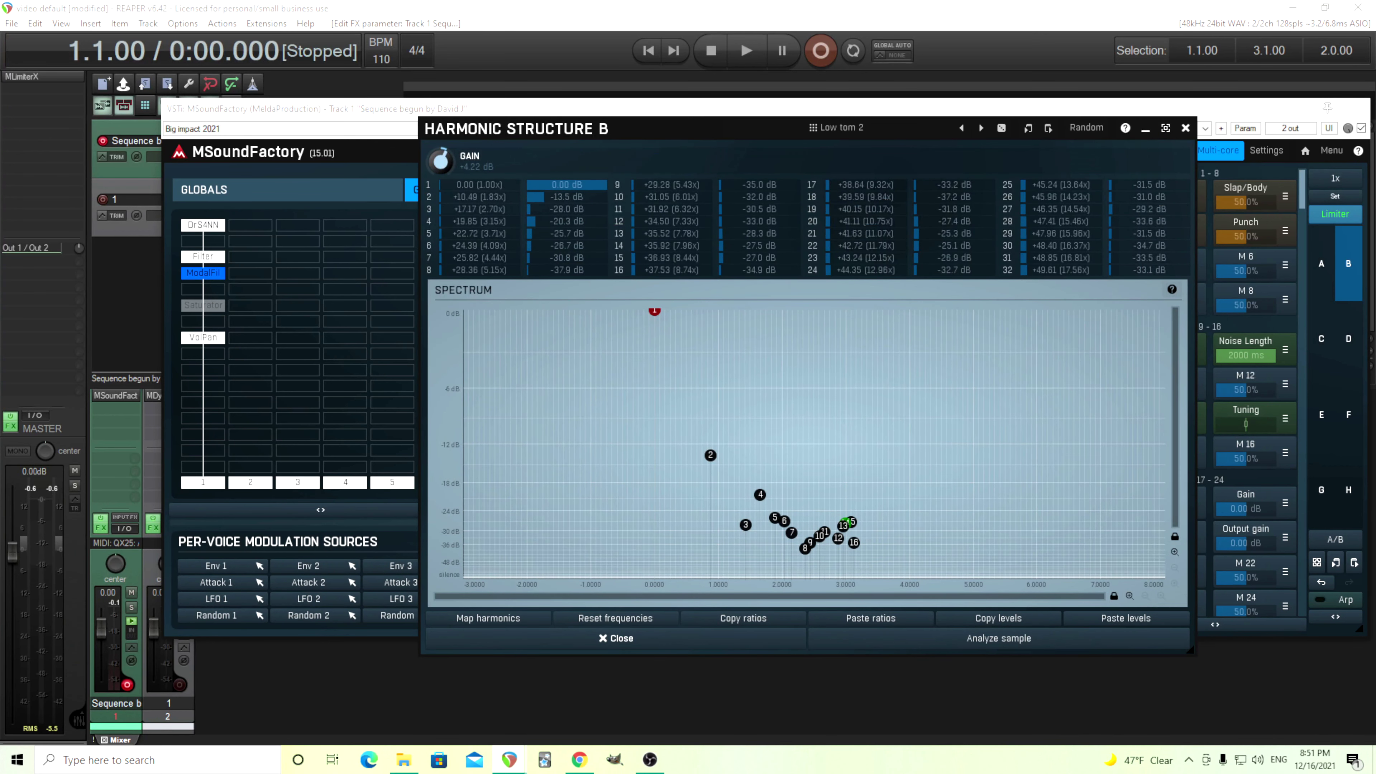
double_click(439, 161)
click(767, 288)
click(767, 341)
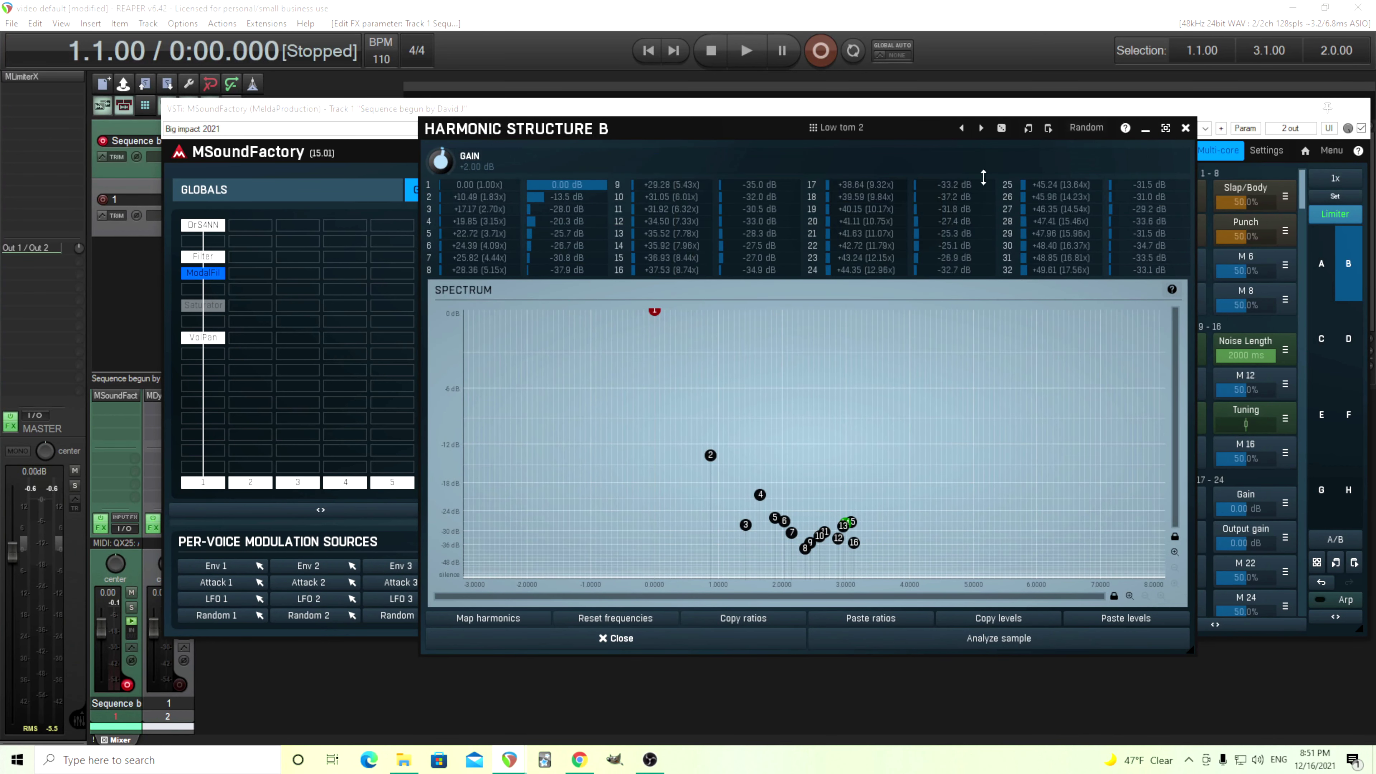
click(1185, 128)
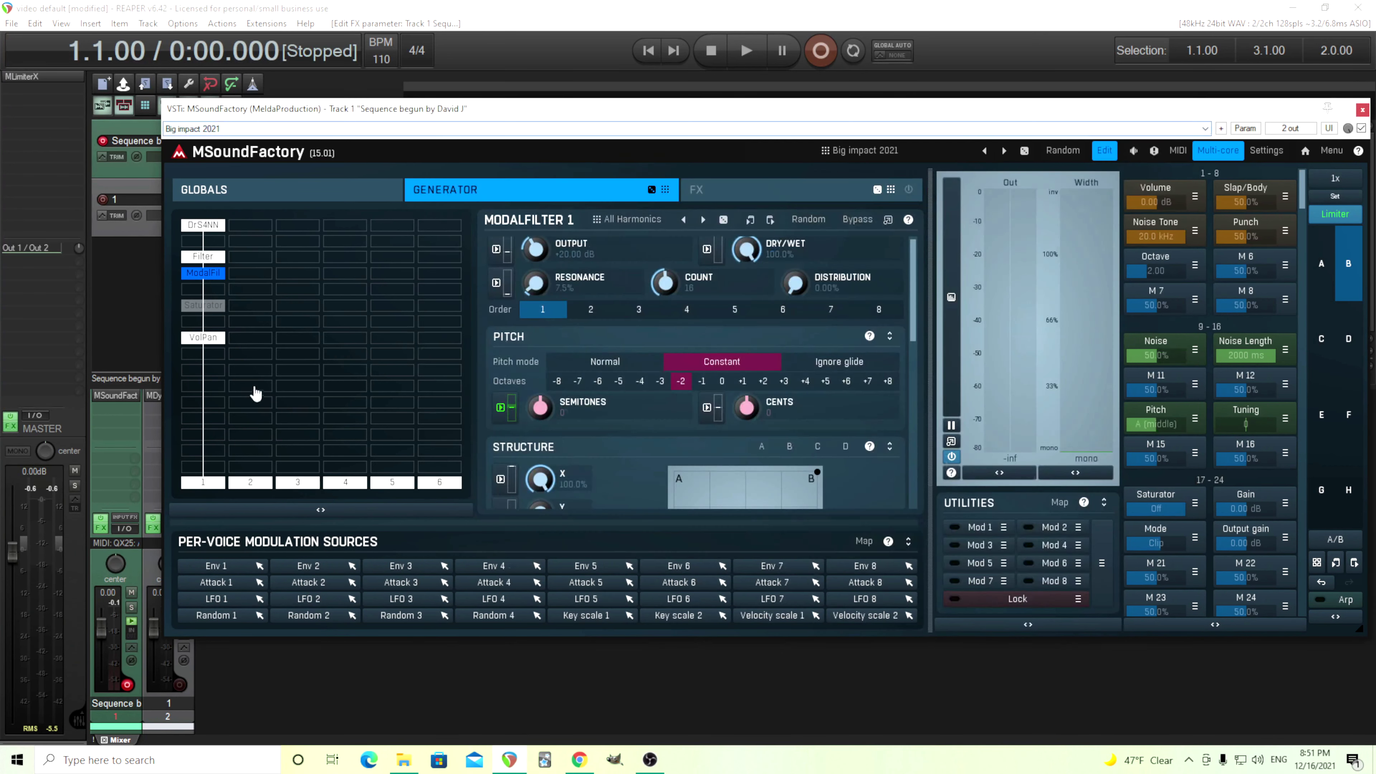
Show the Saturator's settings in the generator, and enable the FX section and display its modules
click(218, 314)
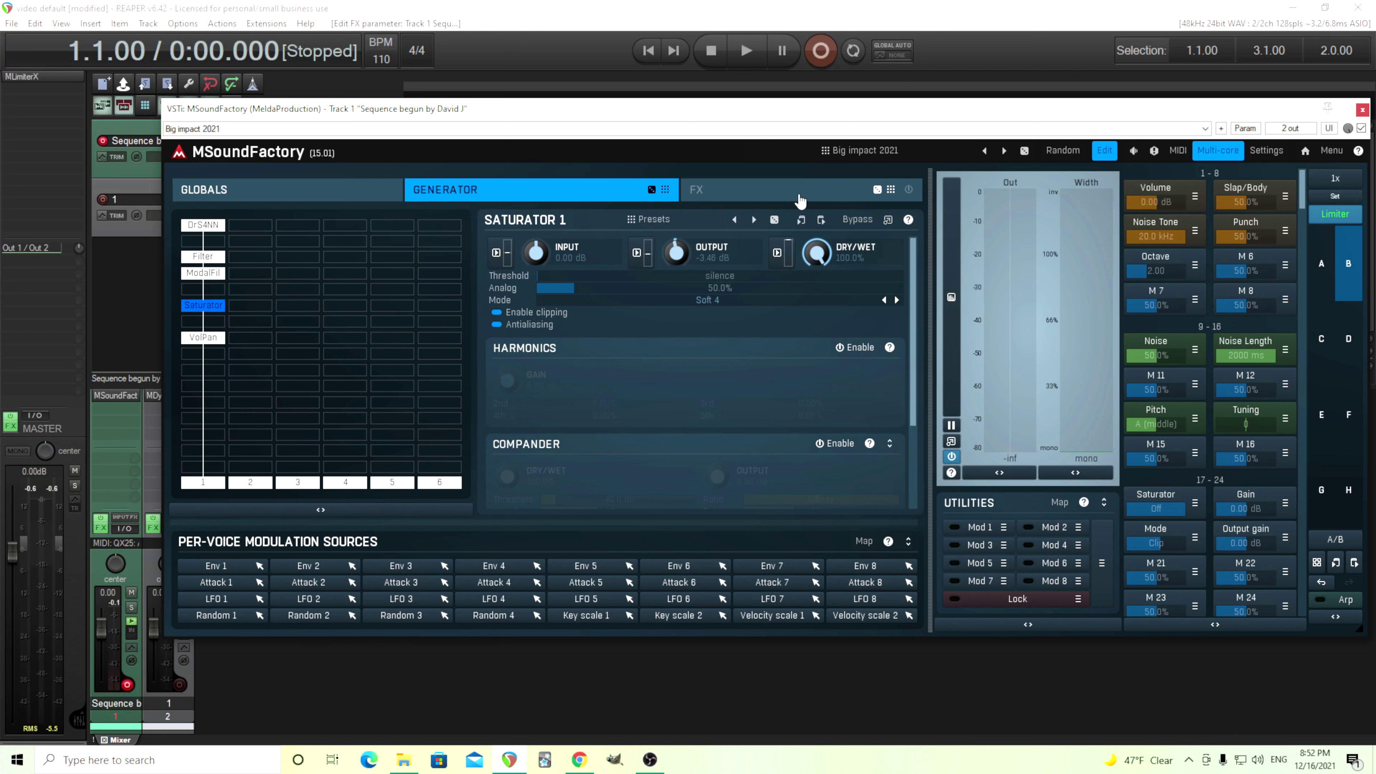
click(909, 190)
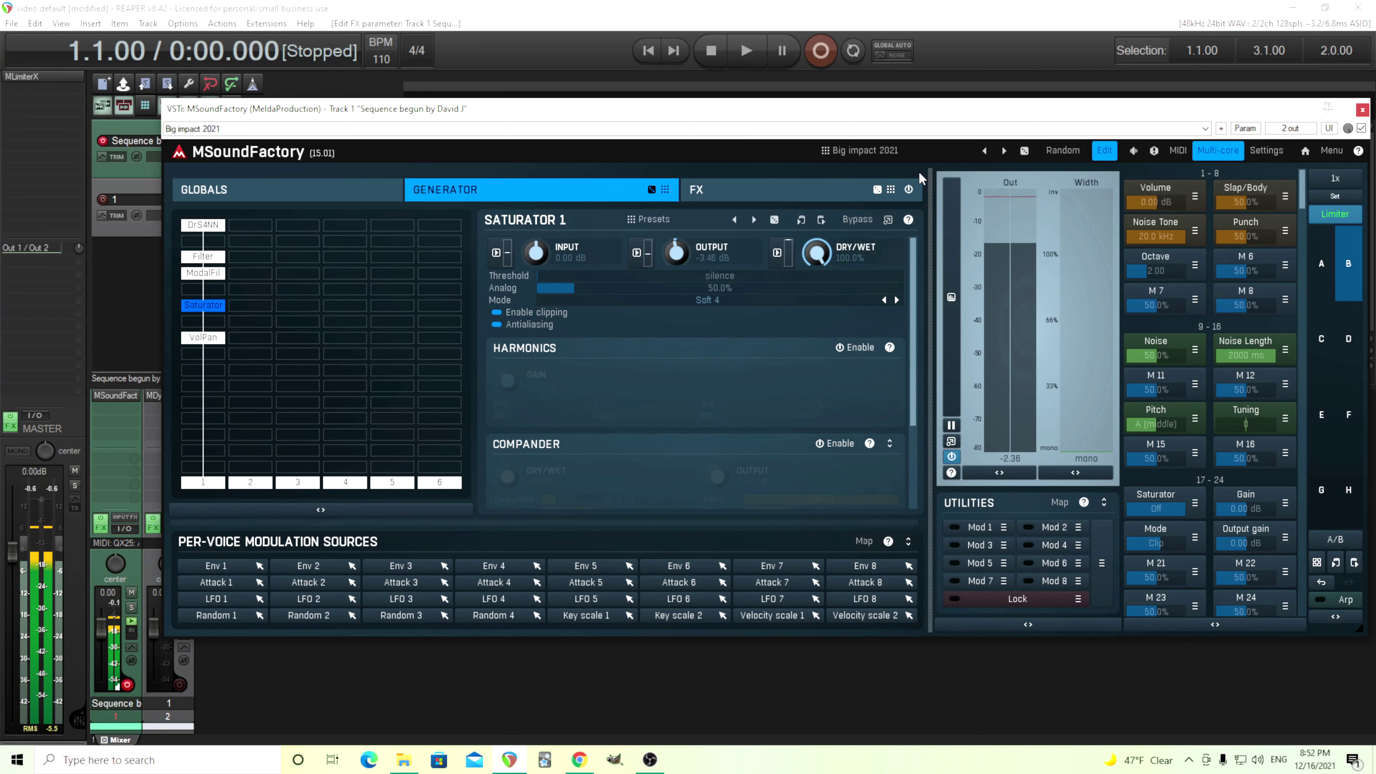
click(826, 190)
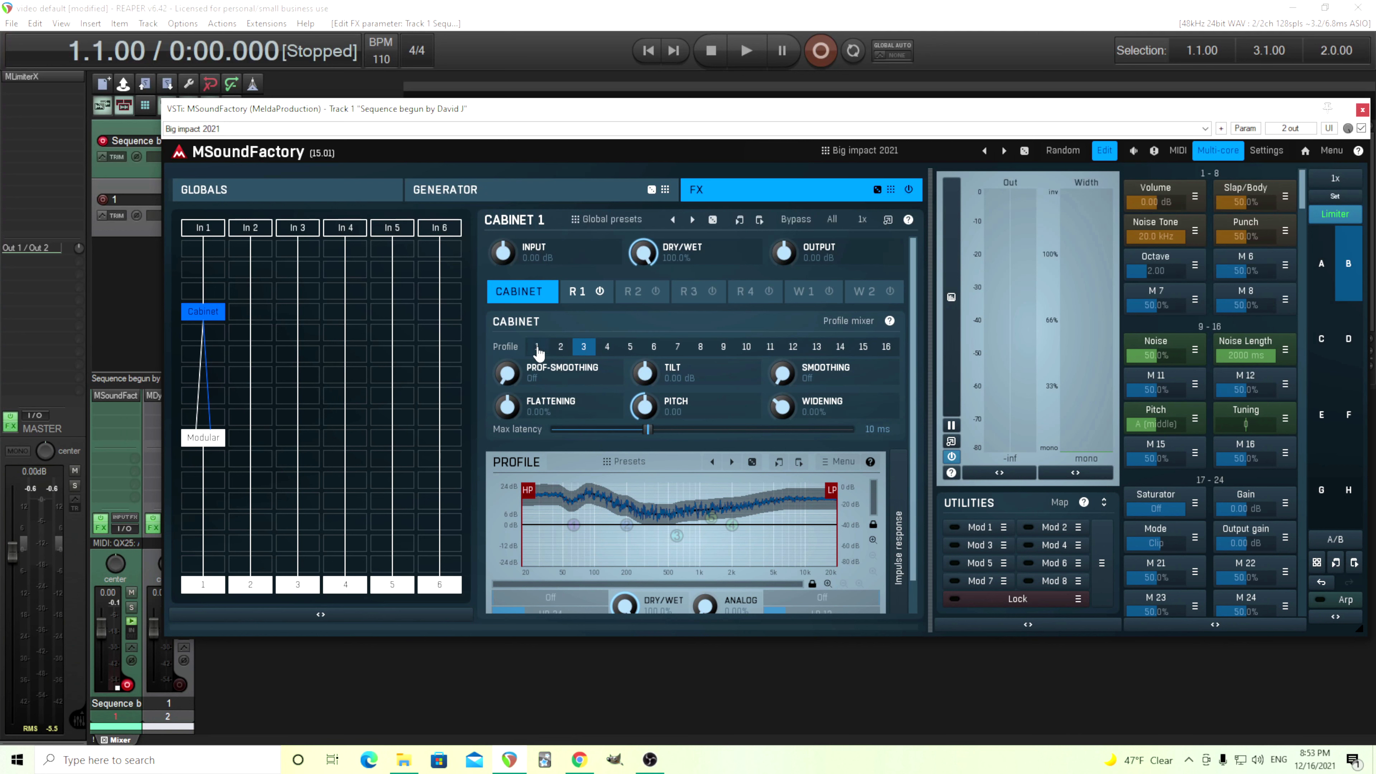
Try Cabinet profile 2, switch to profile 1, and lower the Cabinet's Dry/Wet mix
click(561, 348)
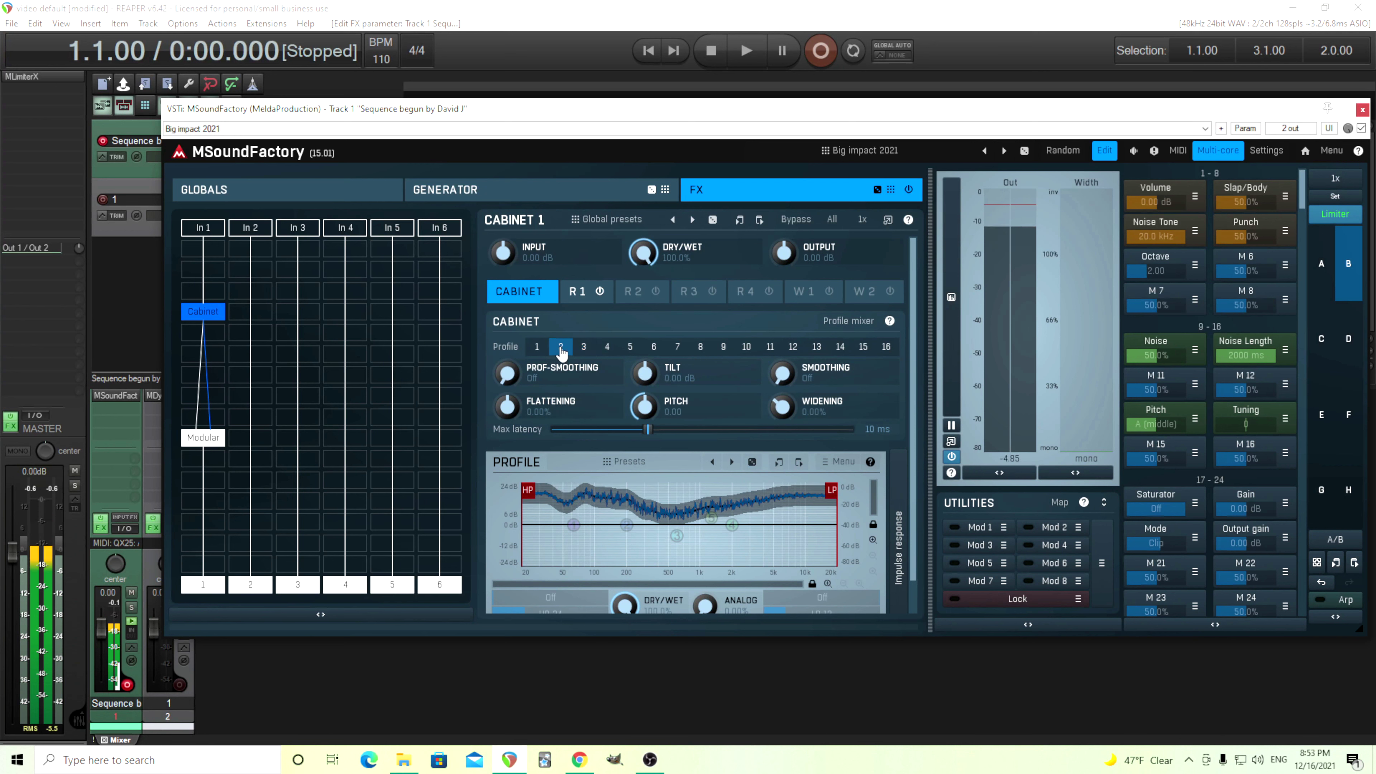
click(538, 347)
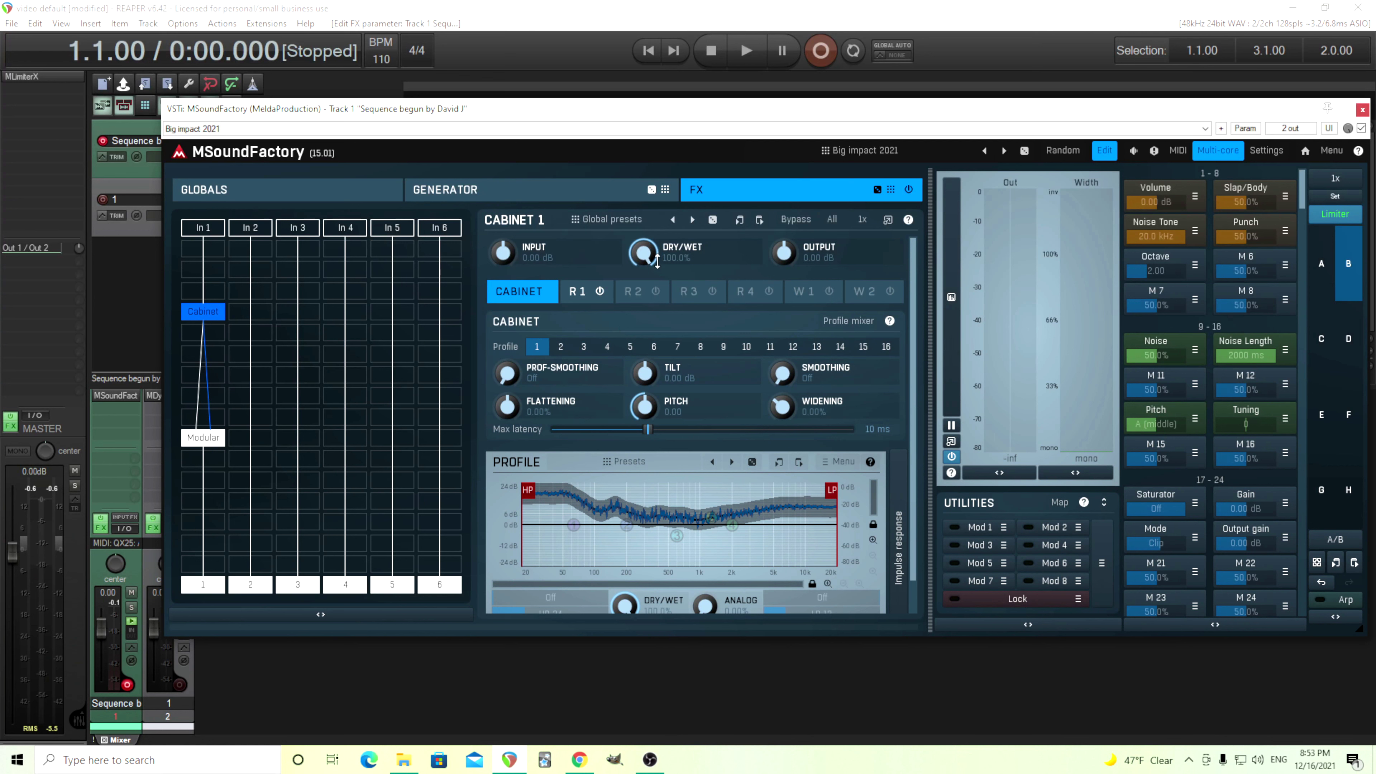
drag(654, 259, 654, 292)
Restore the Cabinet's Dry/Wet mix to 100% and disable its Resonator 1
click(577, 296)
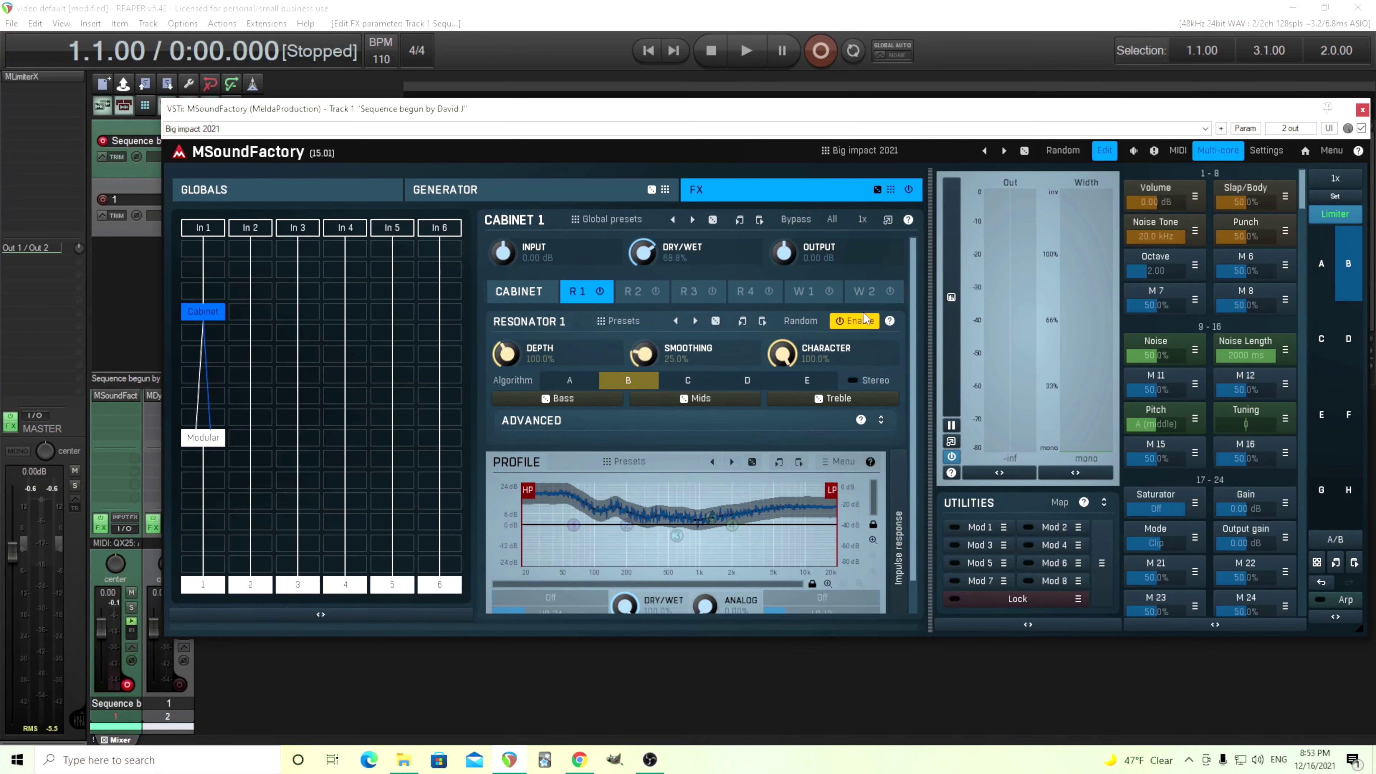
double_click(645, 252)
click(864, 329)
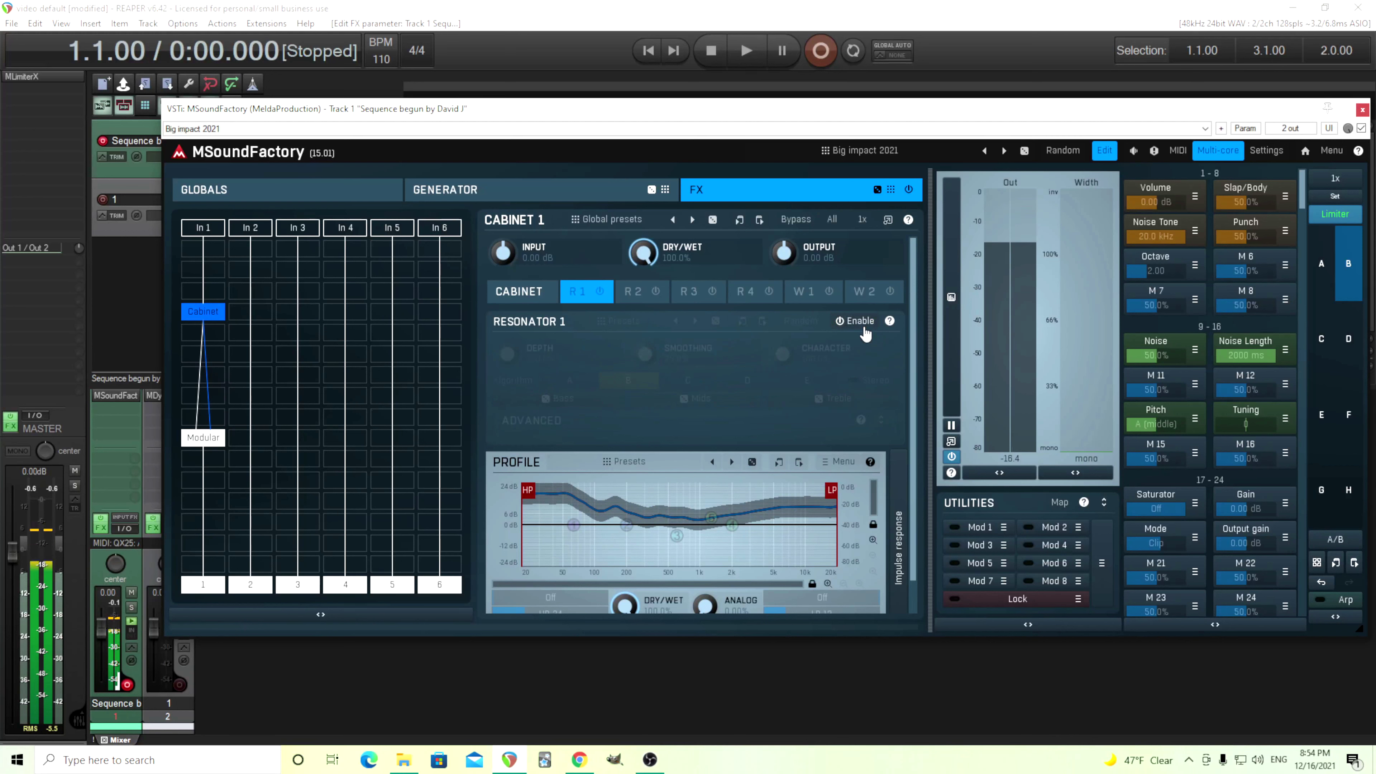
Re-enable the Cabinet's Resonator 1 in the FX section and move the generator's Saturator module down one slot
click(862, 325)
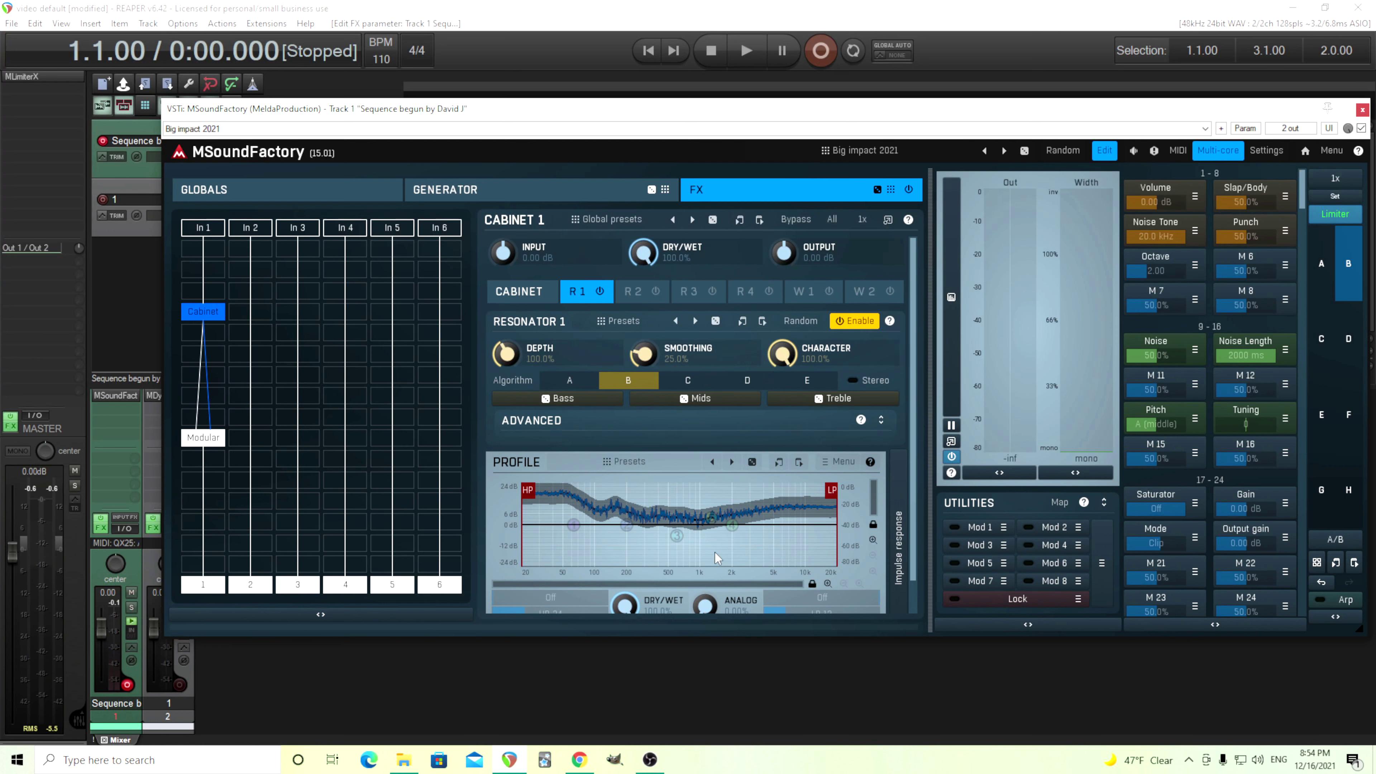
click(530, 197)
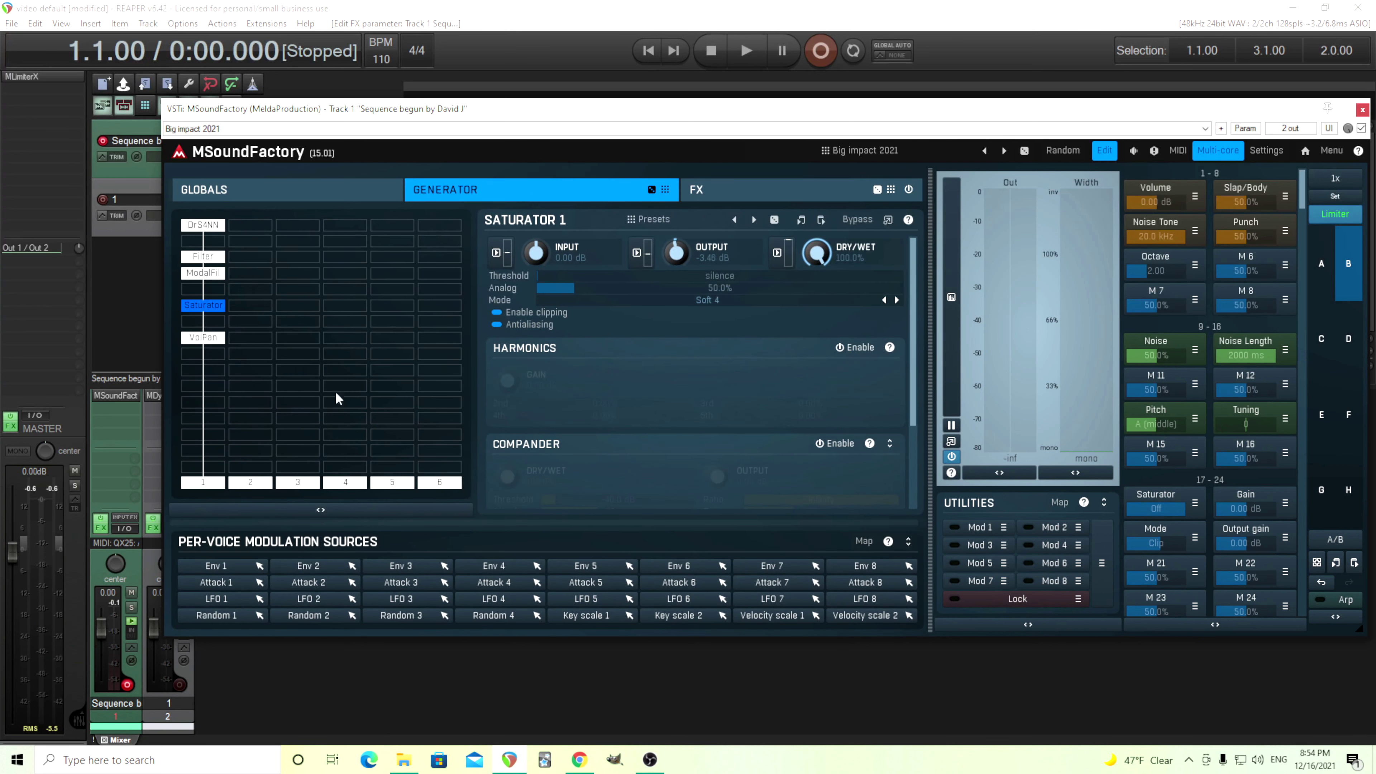
drag(216, 313, 214, 327)
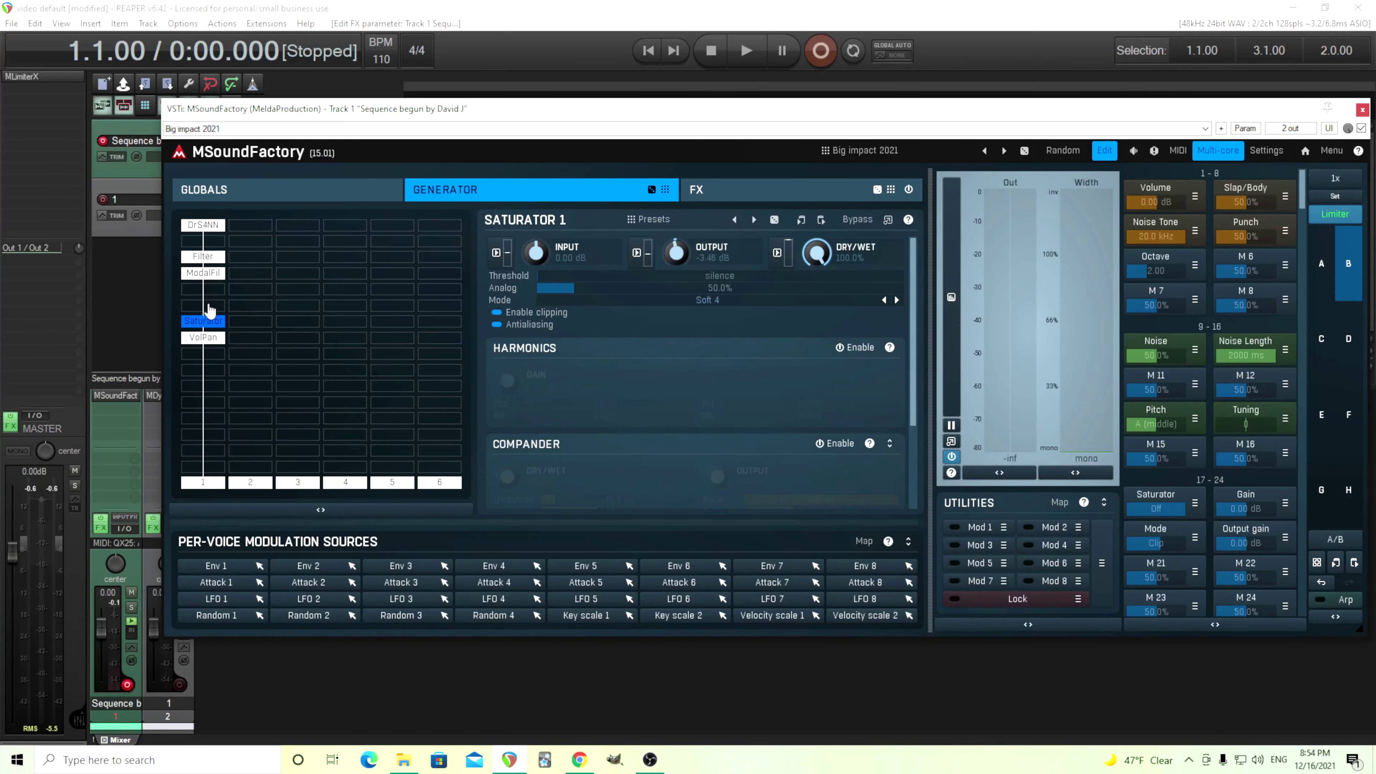
Insert a FilterBasic module directly below the ModalFilter in the generator's first chain and set its resonance to 30%
click(216, 294)
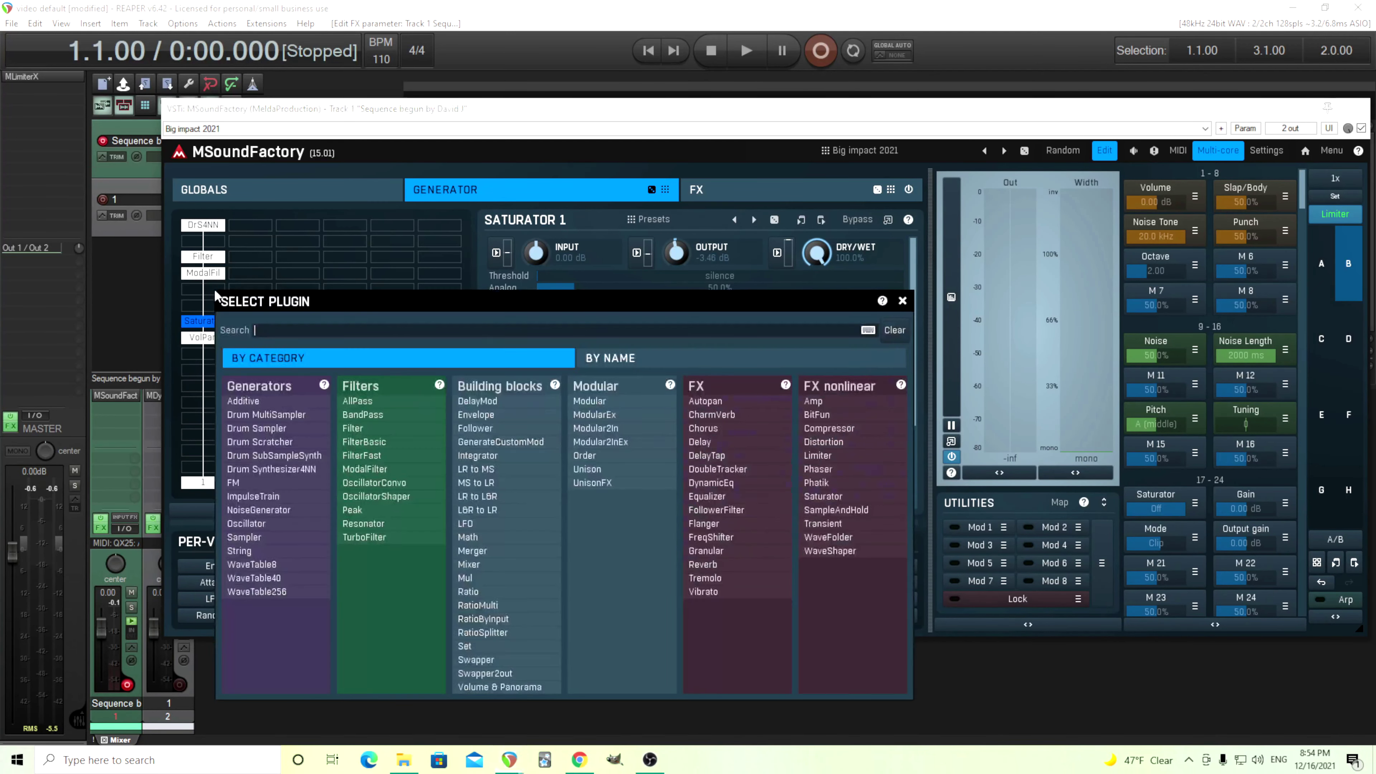
click(403, 445)
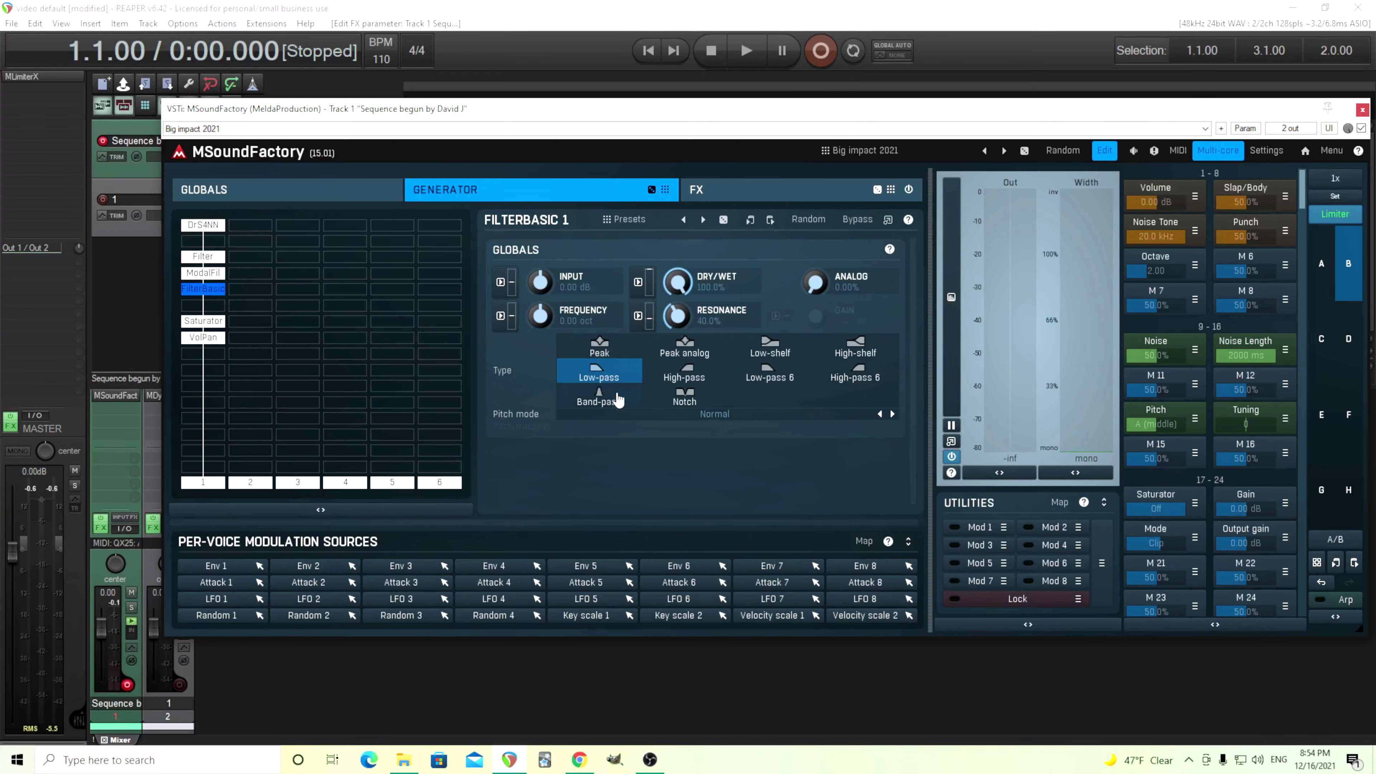
double_click(677, 319)
click(749, 442)
click(672, 465)
click(684, 494)
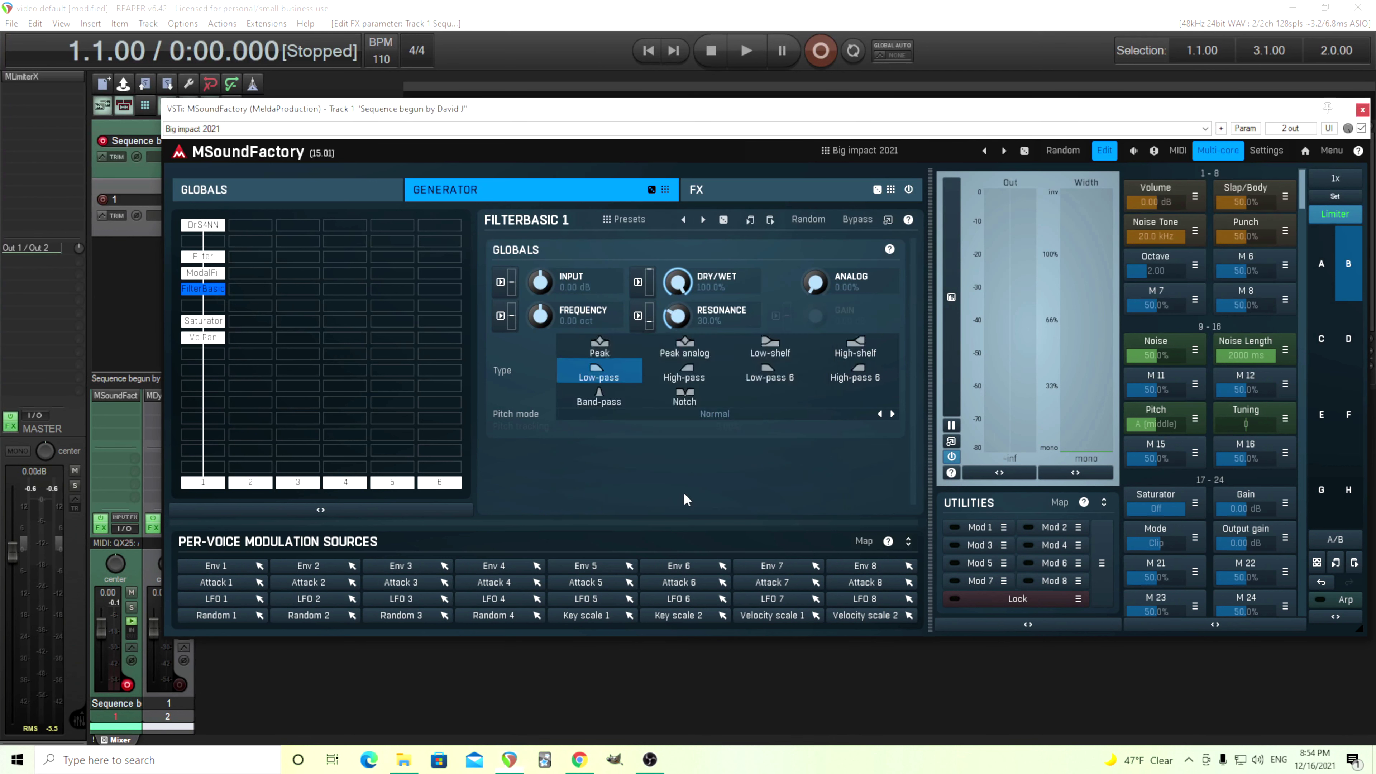
Set the FilterBasic's pitch mode to Constant and lower its frequency to about 368.5 Hz
click(727, 415)
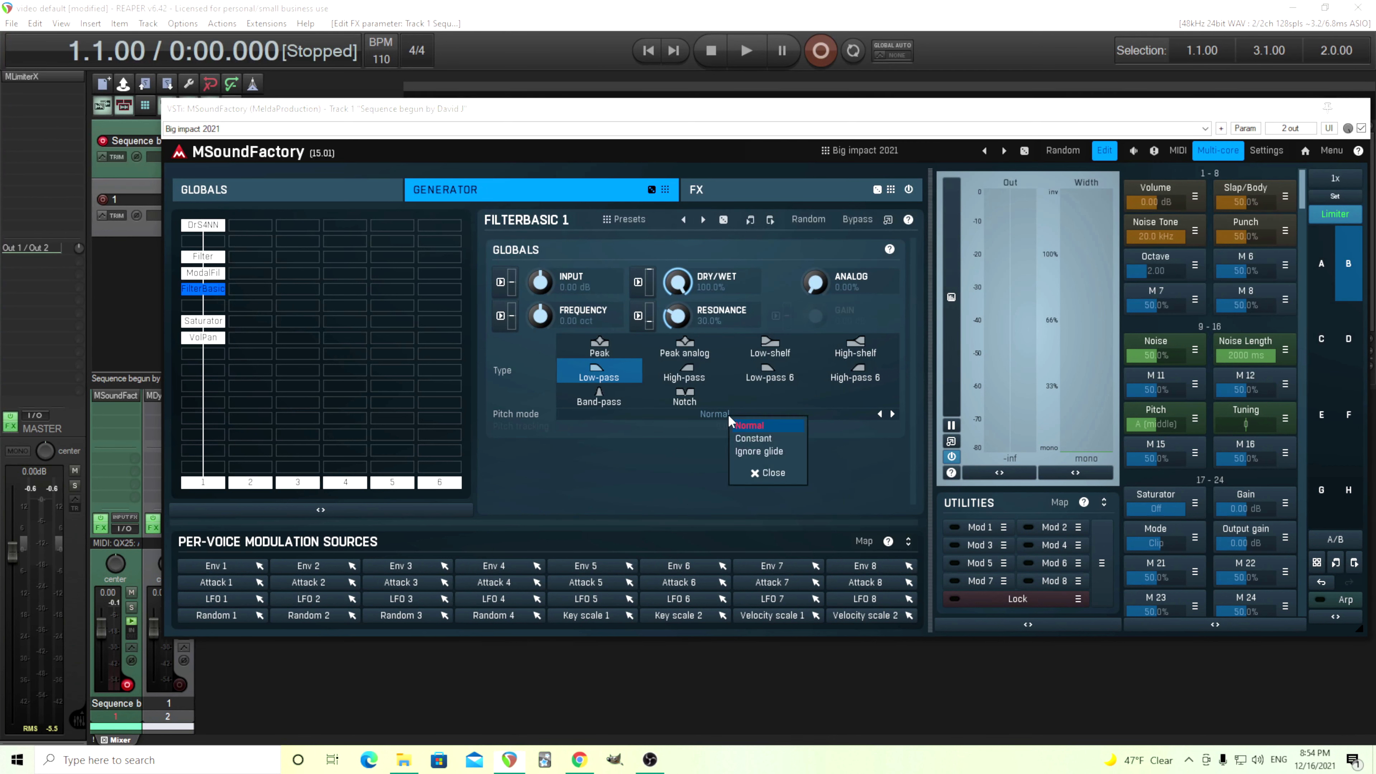
click(754, 440)
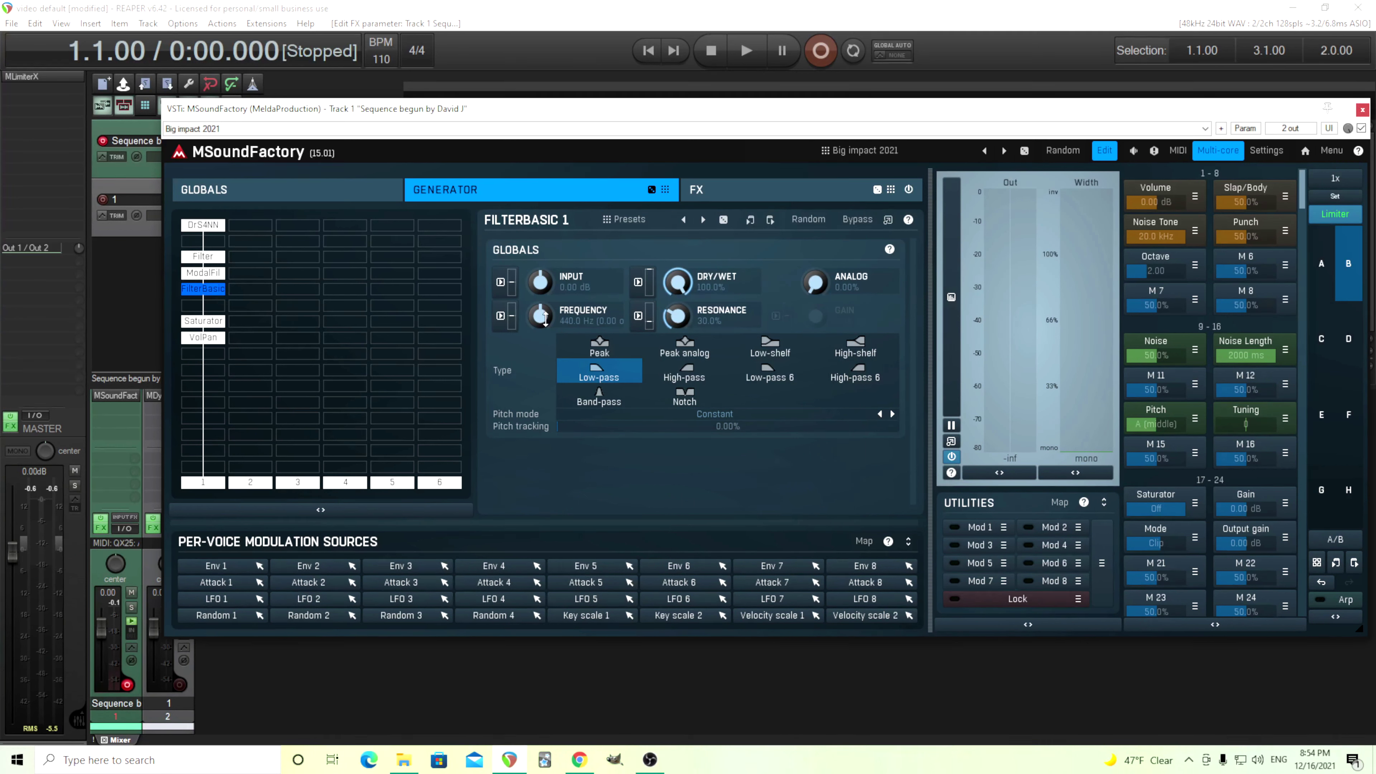
mouse_move(544, 314)
mouse_down()
mouse_move(542, 284)
mouse_move(540, 333)
mouse_move(544, 319)
mouse_up()
drag(542, 317, 542, 323)
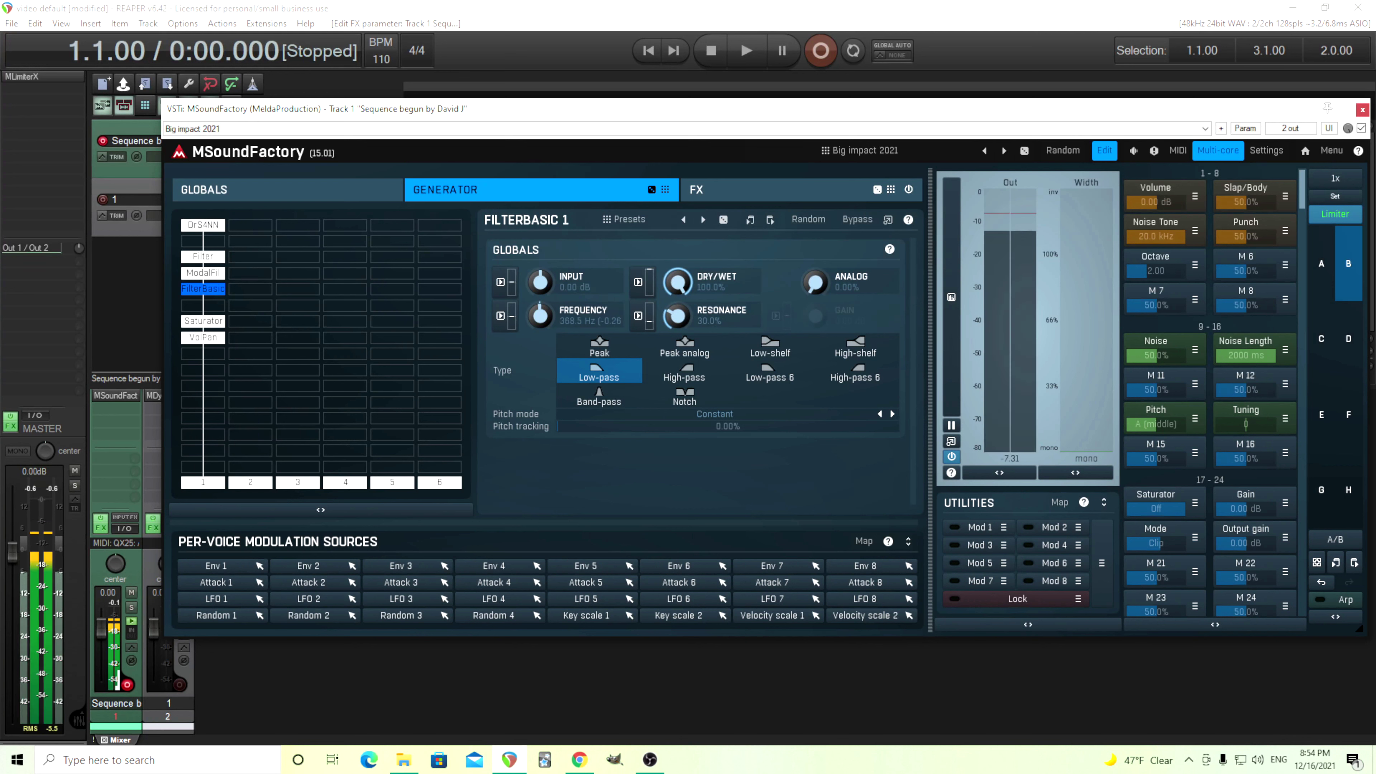
Modulate the FilterBasic's frequency with Velocity at a depth of 36%, reaching up to 20 kHz
click(502, 316)
click(753, 258)
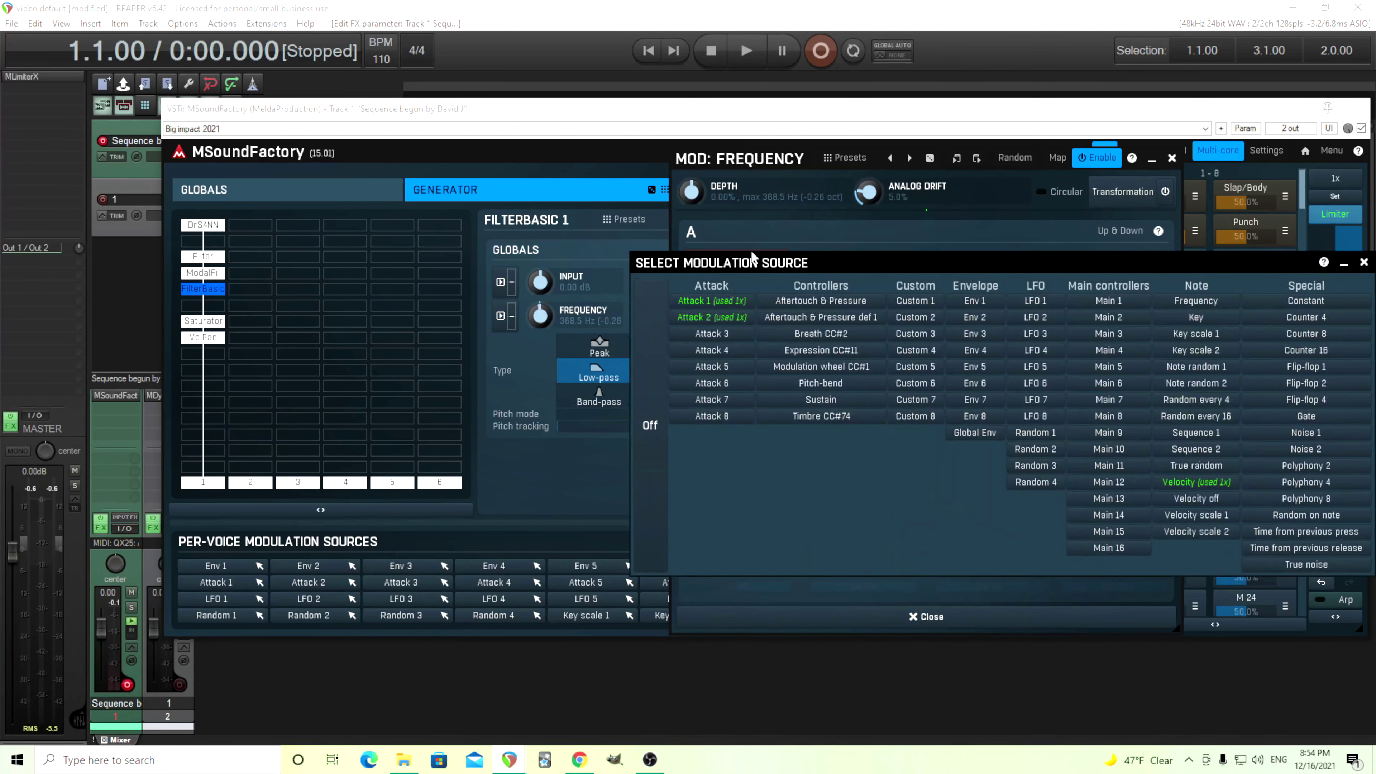
click(1168, 484)
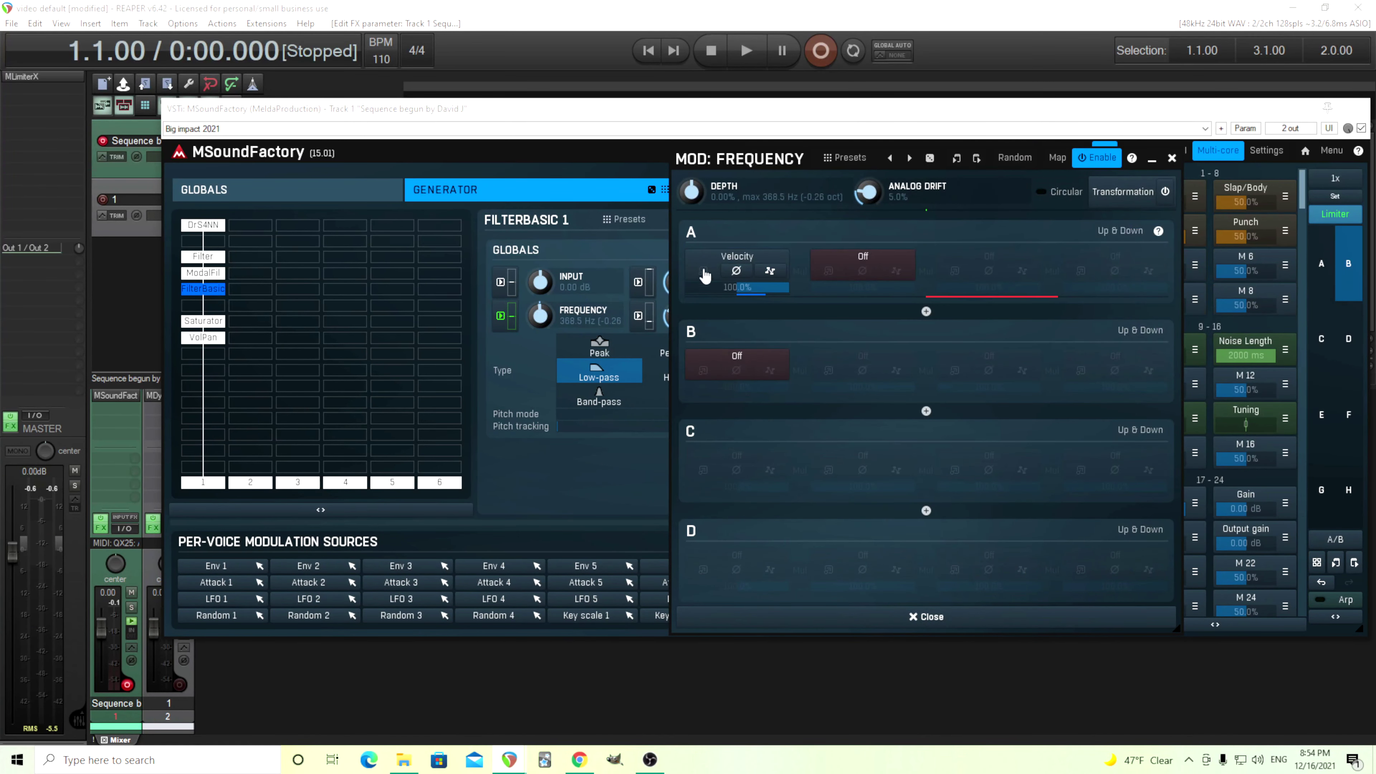
drag(740, 157, 743, 225)
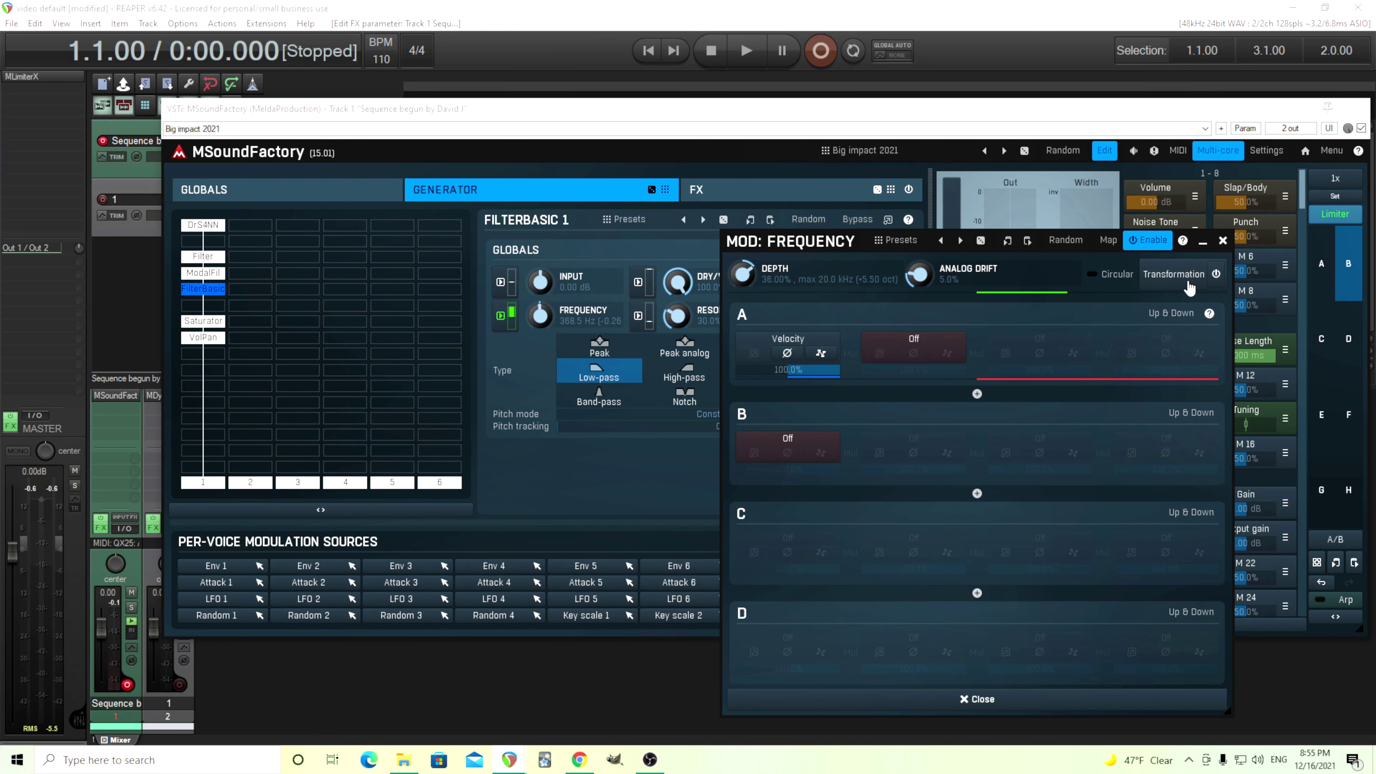
Try reshaping the Transformation curve of the velocity modulation, cancel it and close the modulation editor
click(1216, 278)
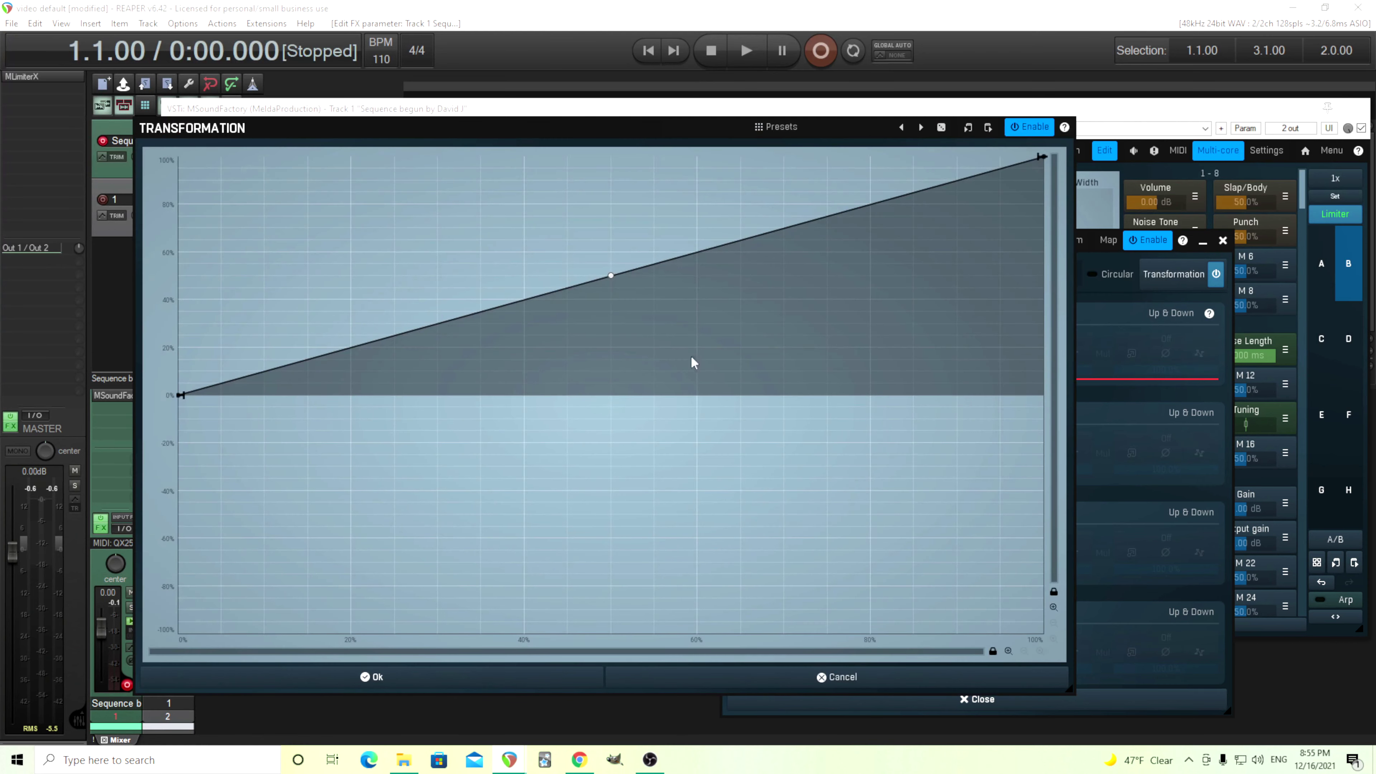
drag(610, 284, 642, 295)
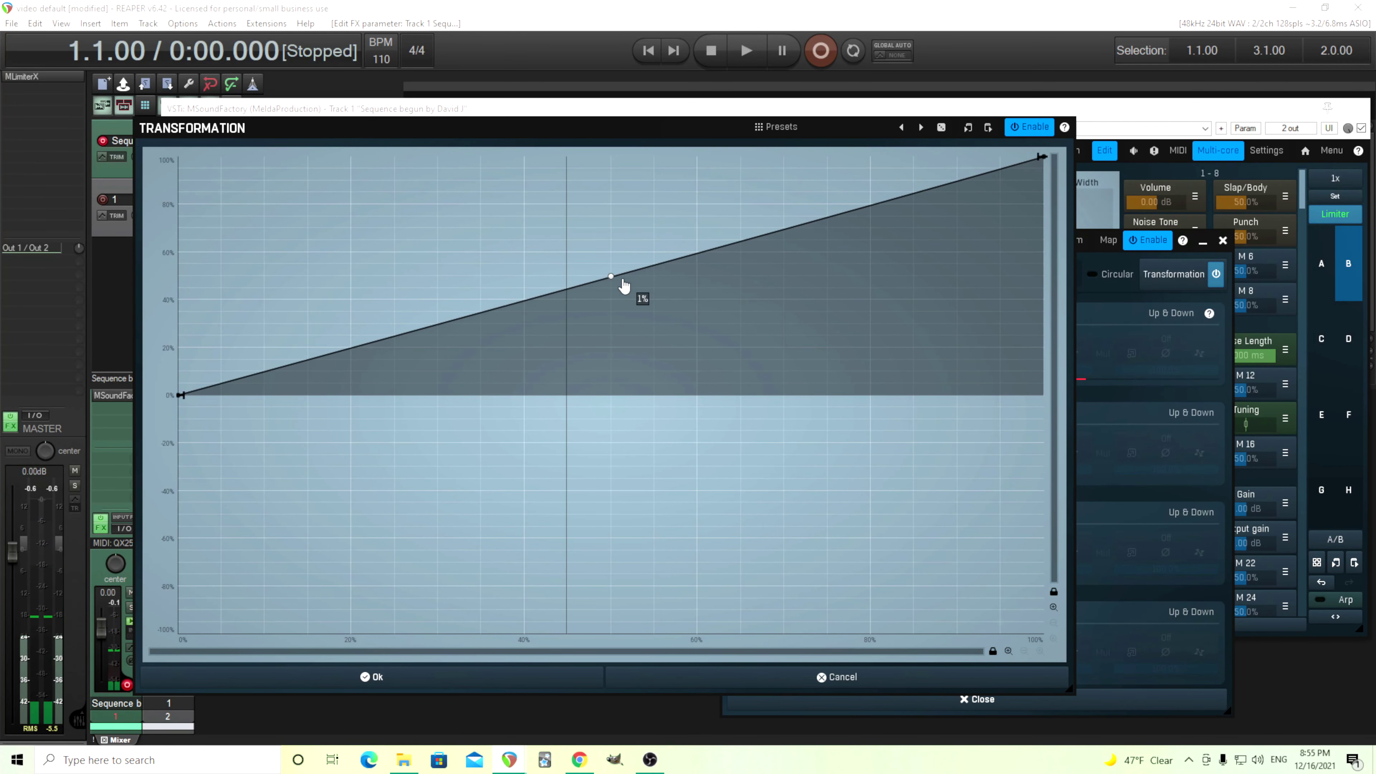
click(781, 675)
click(1223, 241)
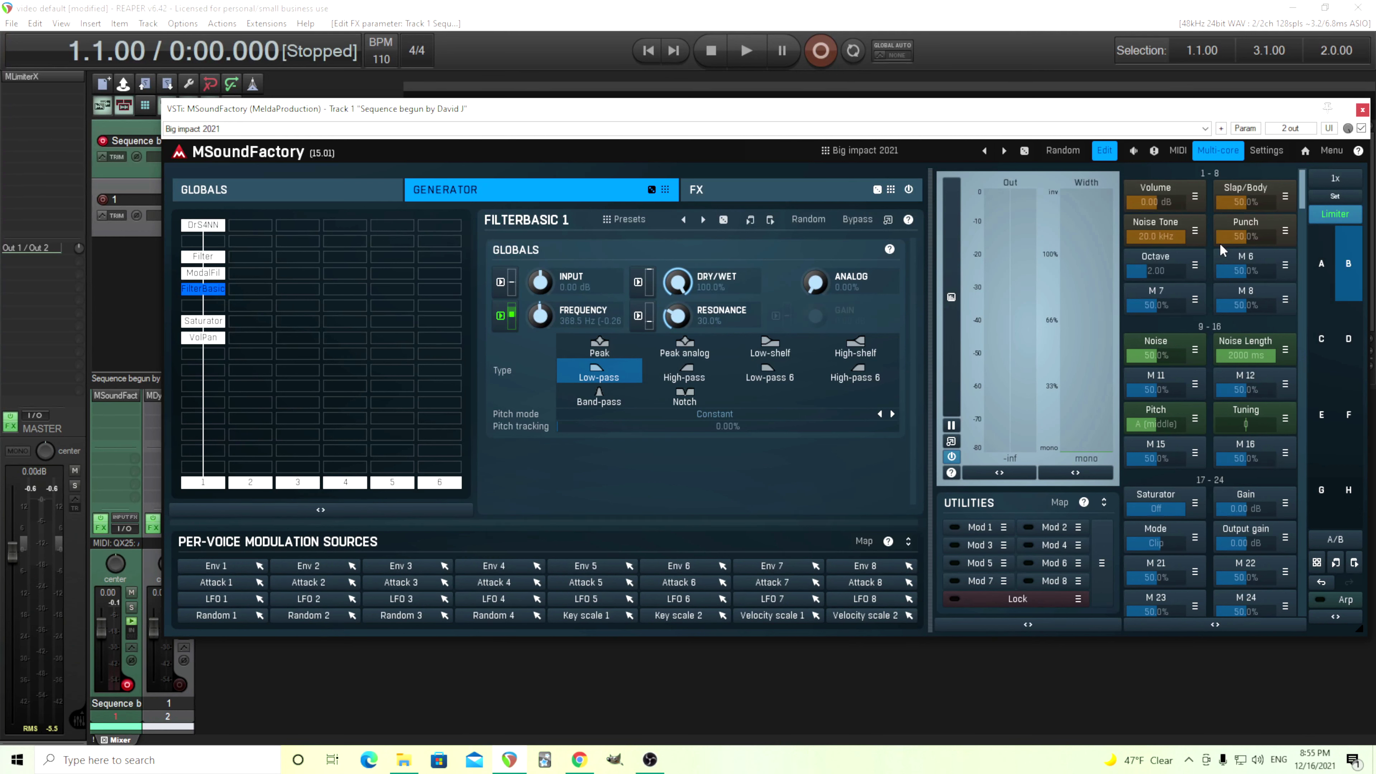
Leave edit mode, and enable the 808 instrument's Distortion effect with its mode set to Soft
click(203, 293)
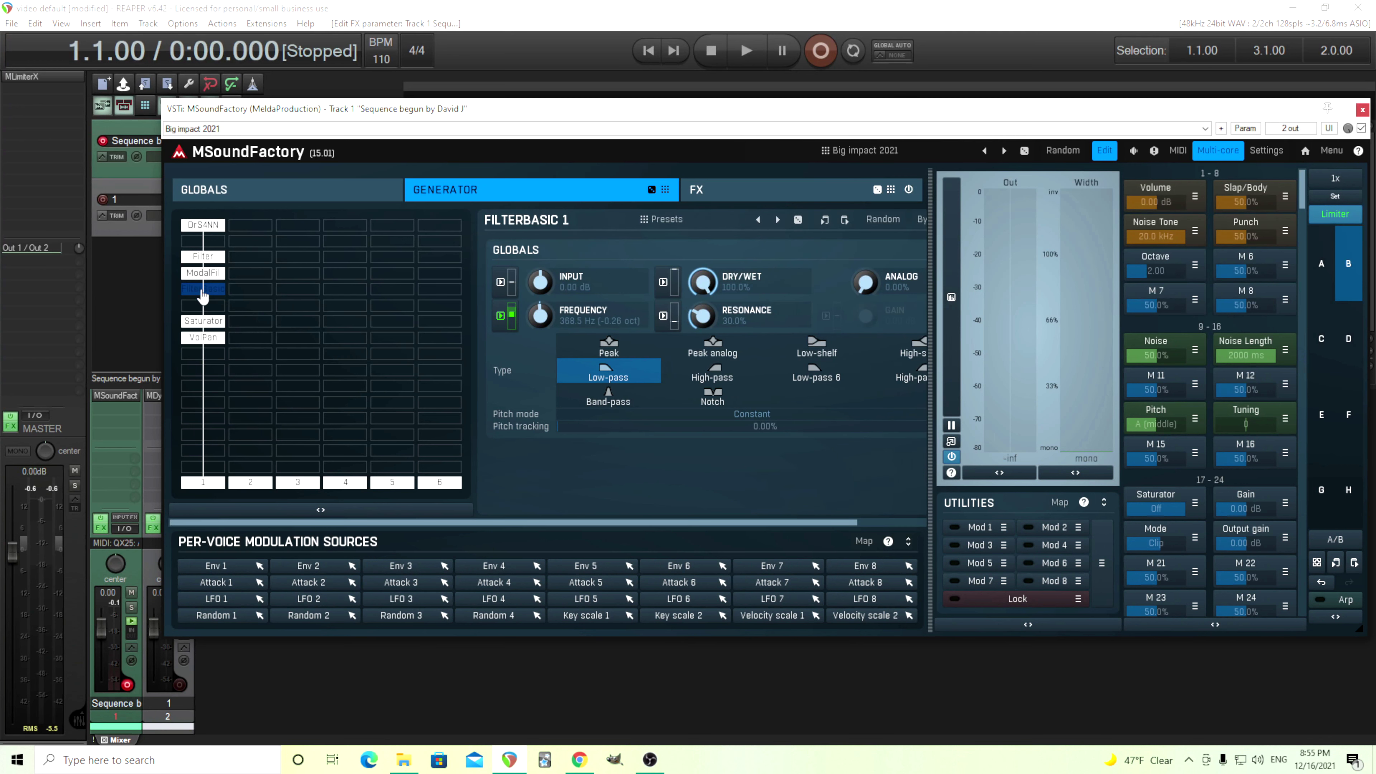
click(1107, 154)
click(554, 217)
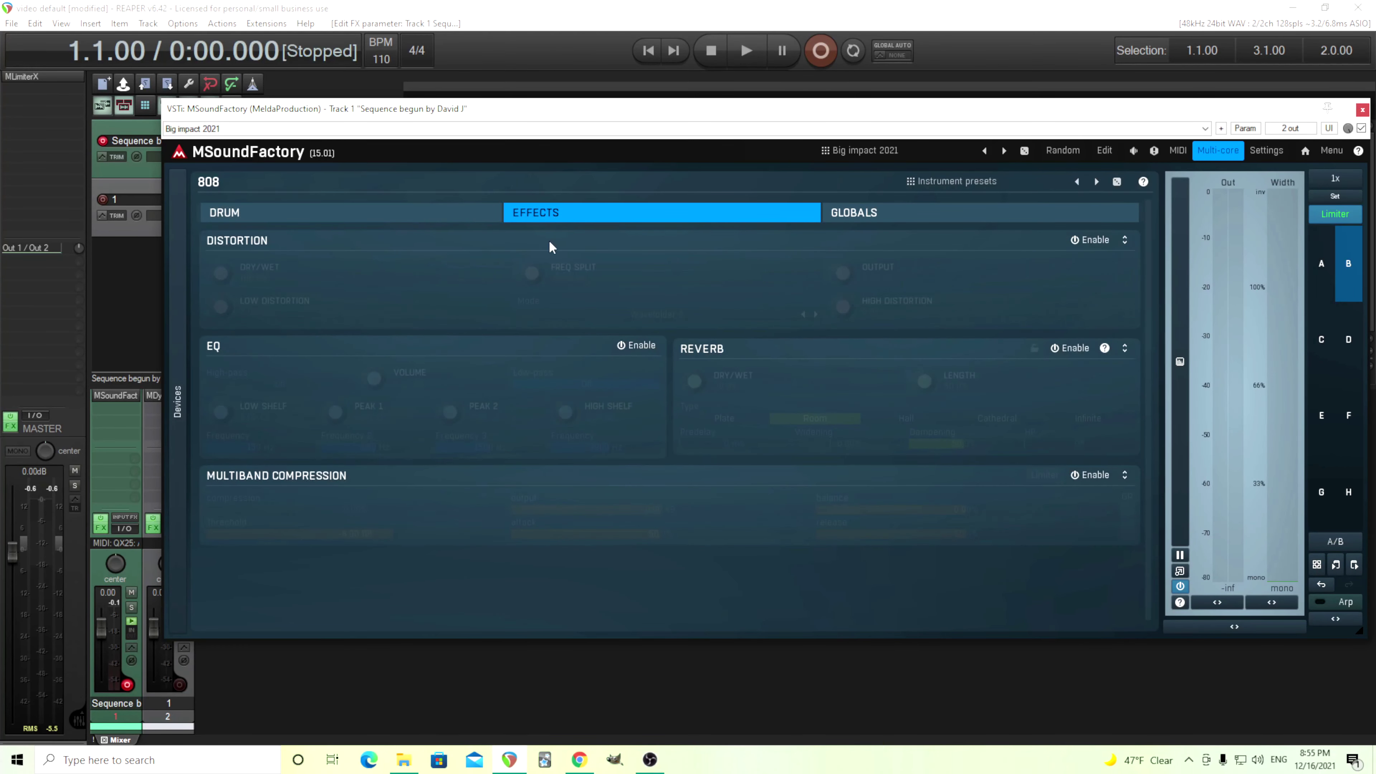
click(1095, 241)
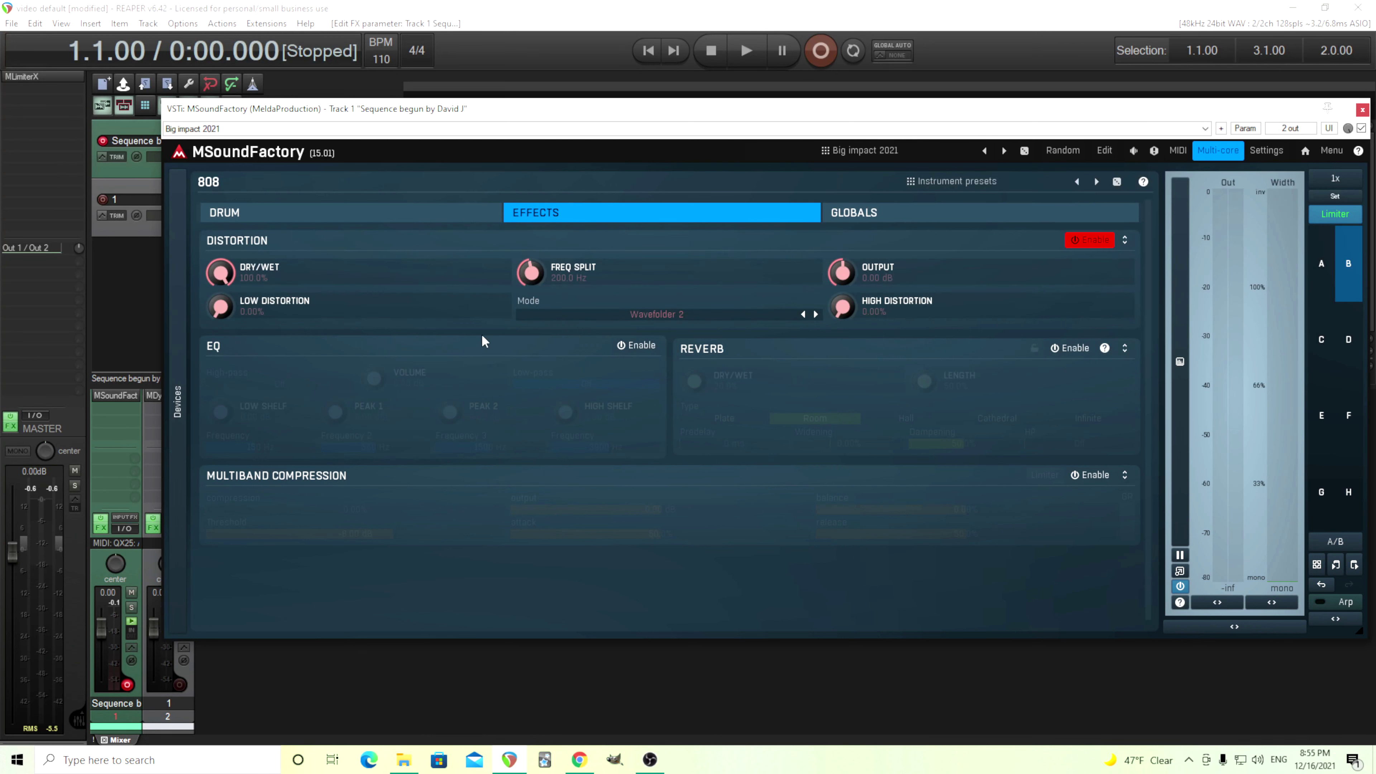
click(739, 318)
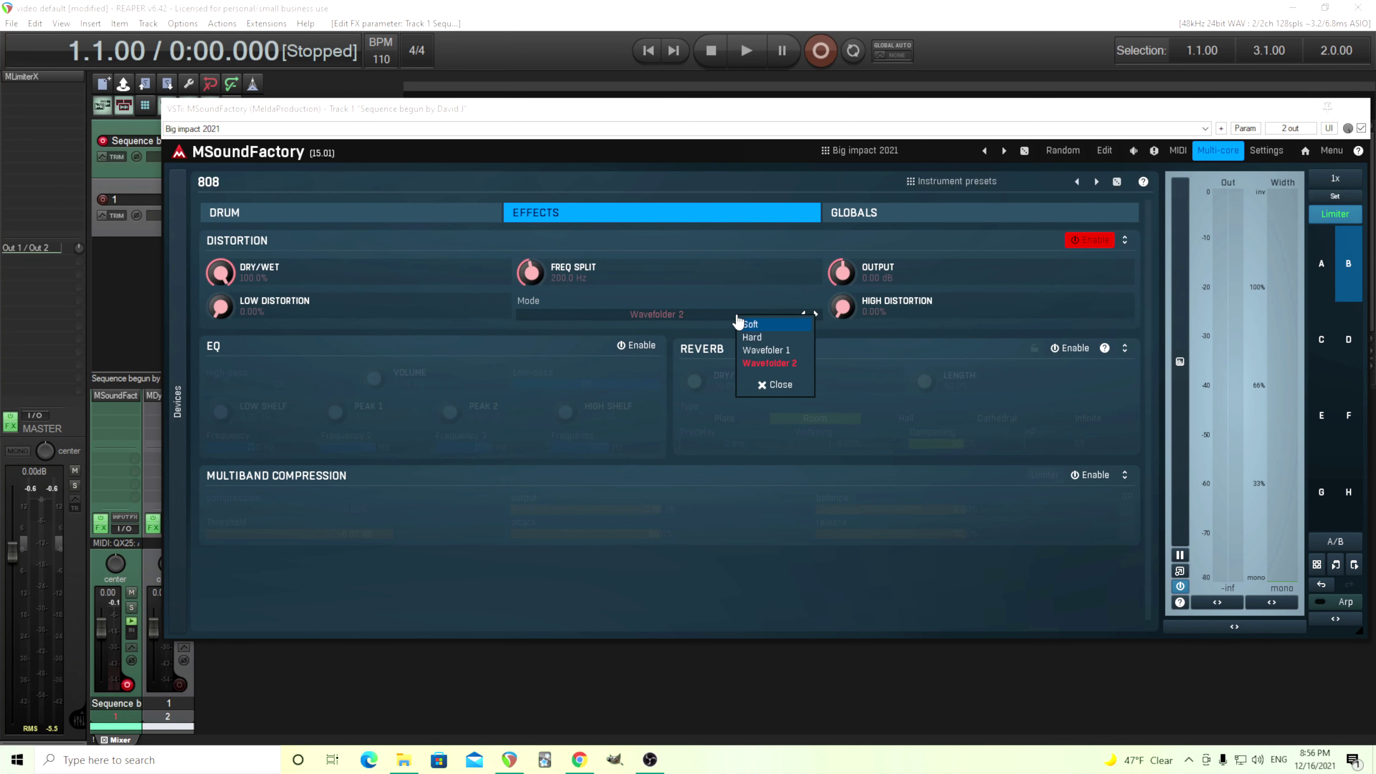
click(761, 325)
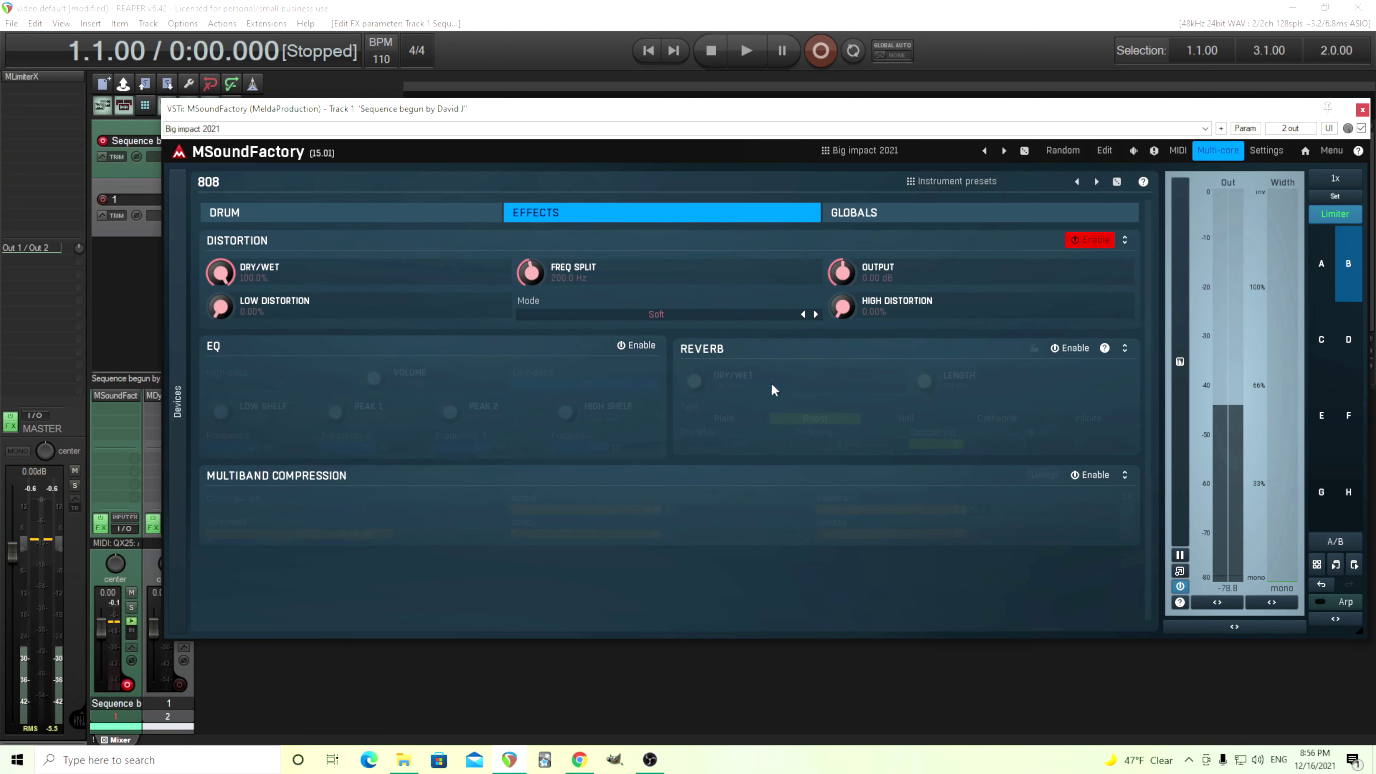
Enable the 808 instrument's Reverb, choose the Hall type and raise its Dry/Wet mix to 28%
click(1070, 348)
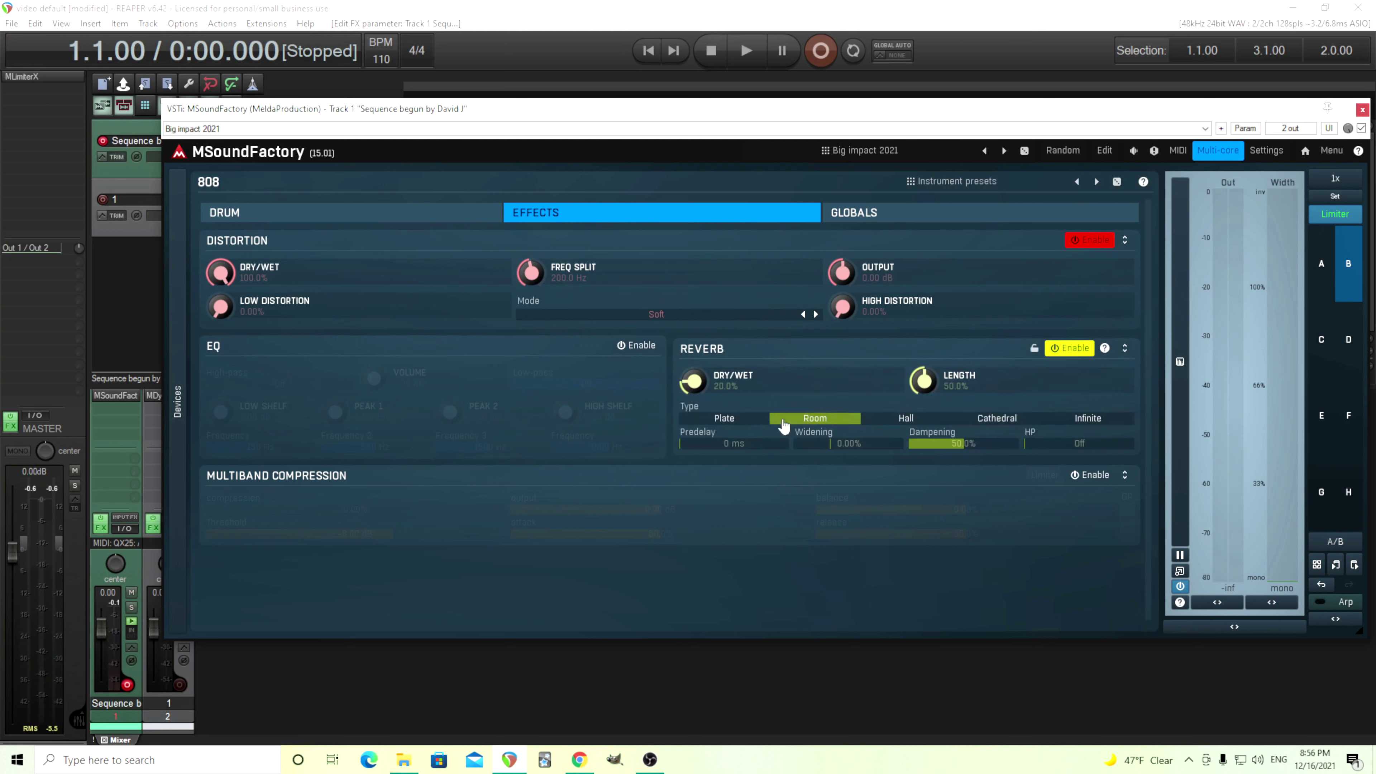
click(905, 417)
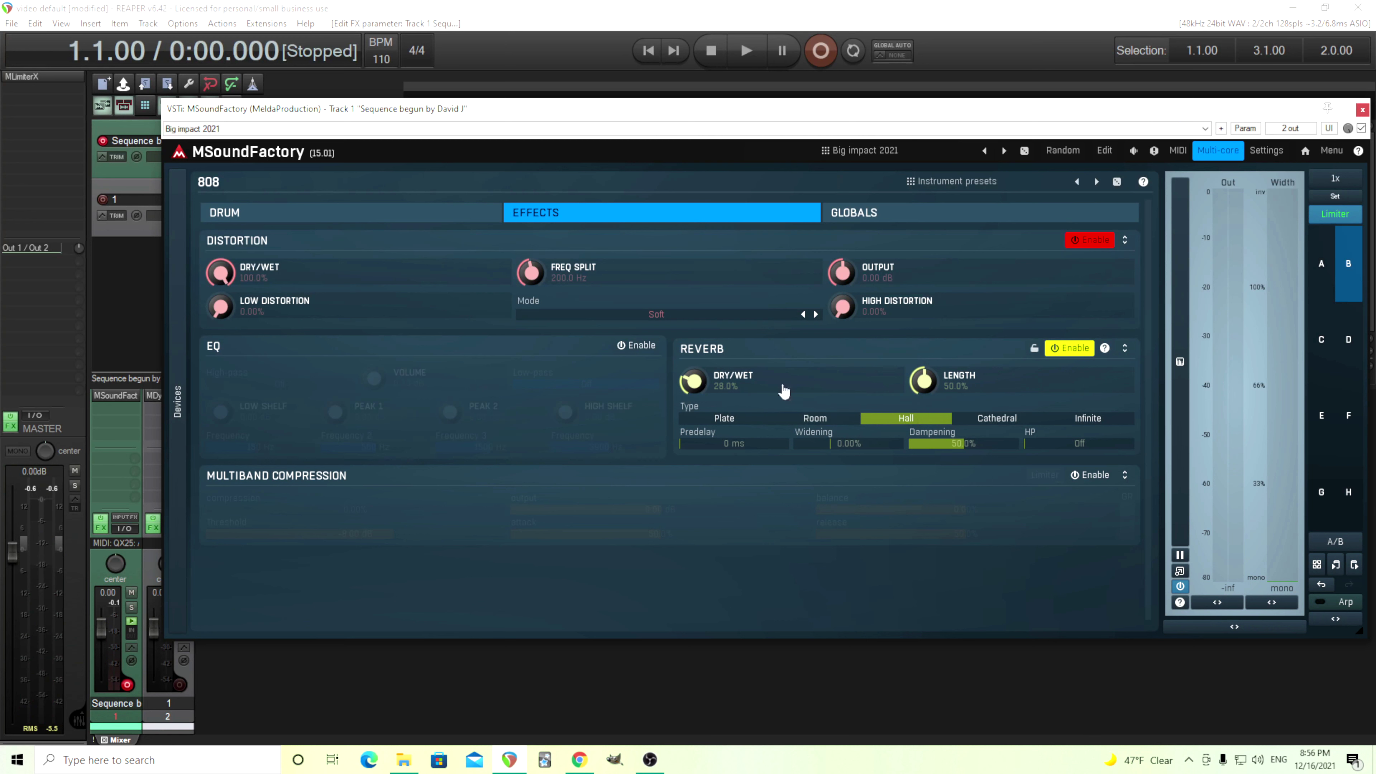